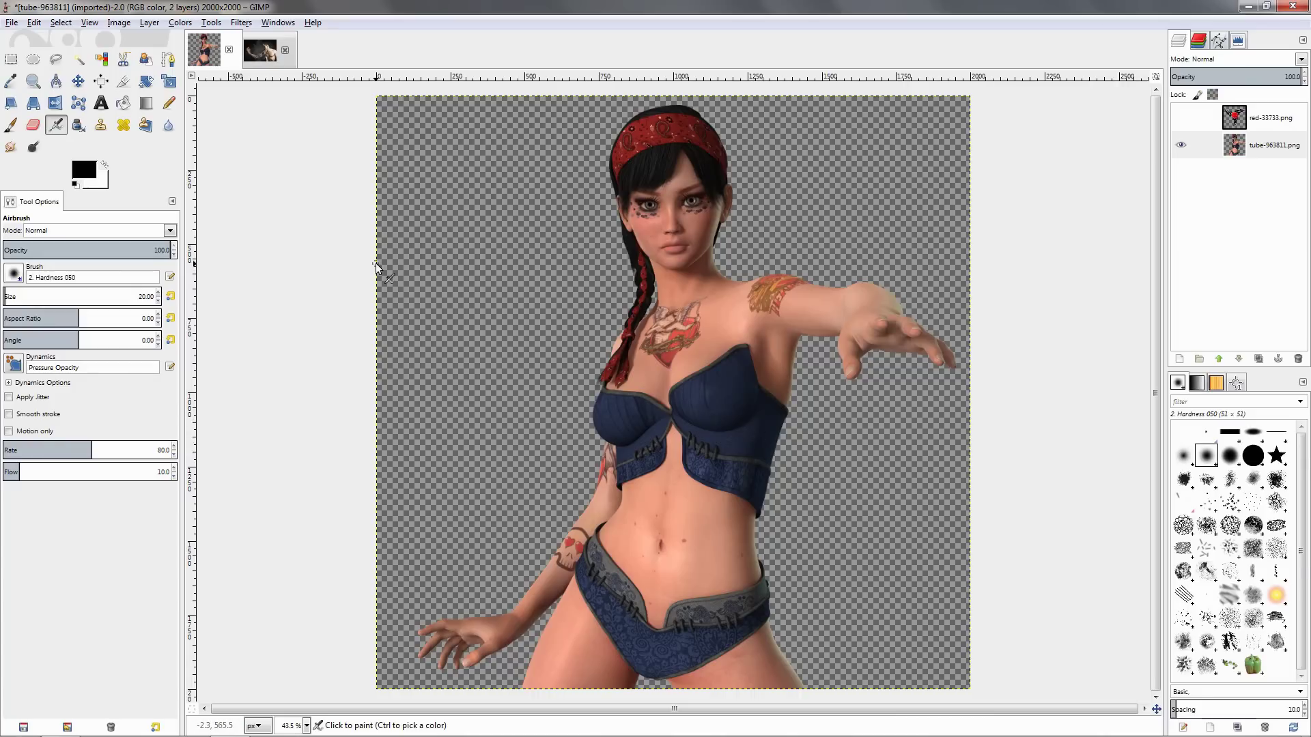
- Toggle the man's tribal ornament layer, then show the rose tattoo over the woman and view it alone
left_click(258, 56)
left_click(1180, 114)
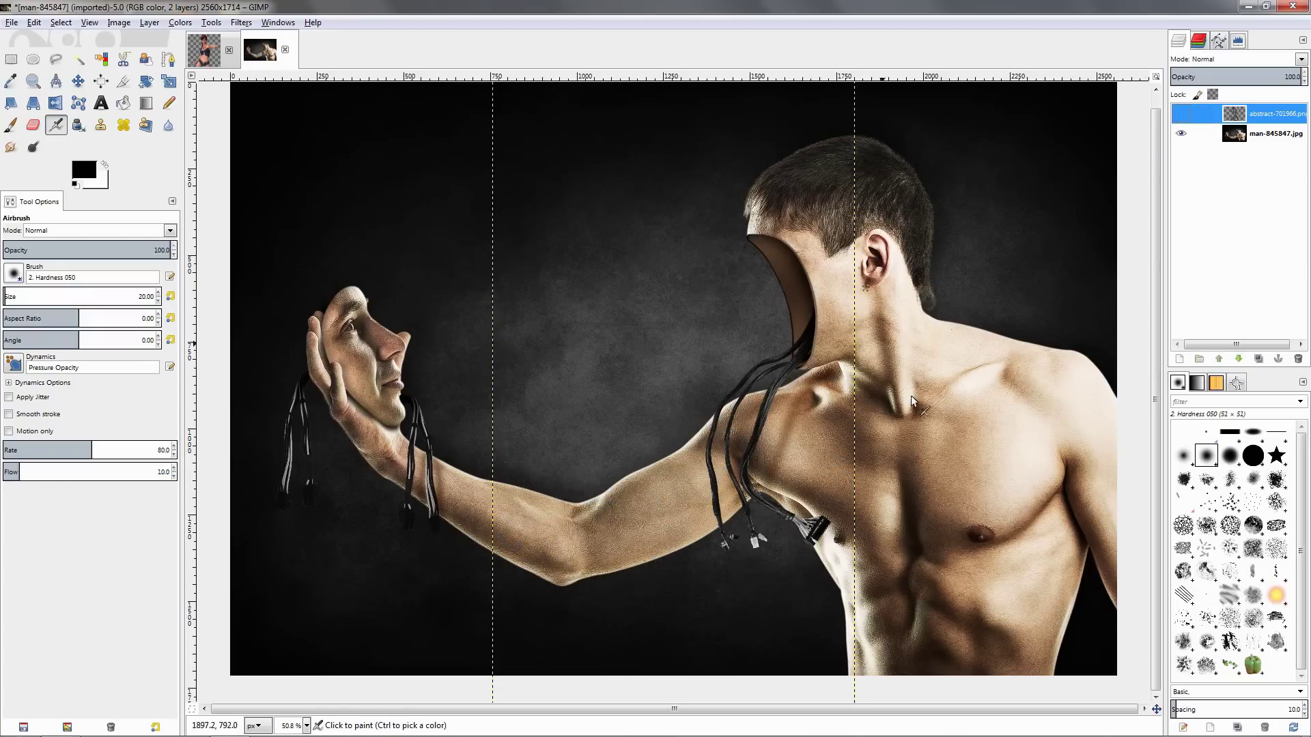
left_click(1180, 113)
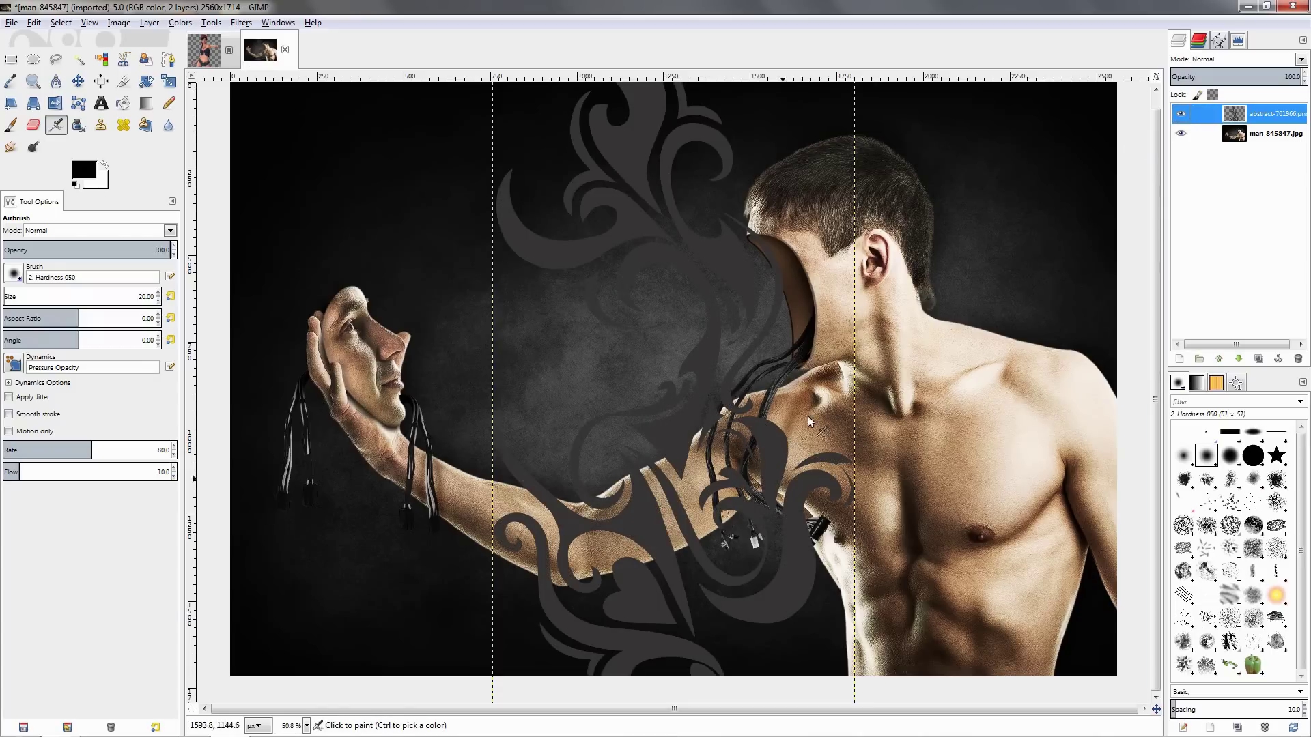
left_click(204, 49)
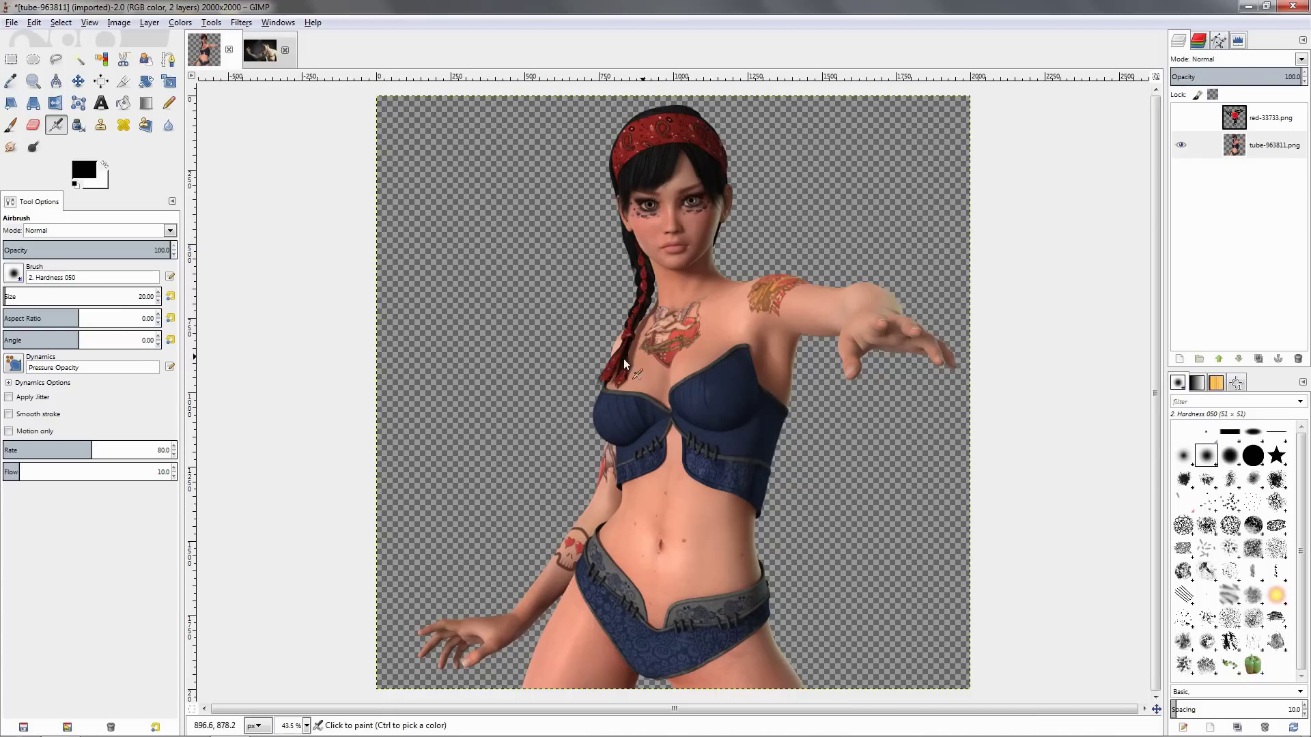
left_click(1180, 117)
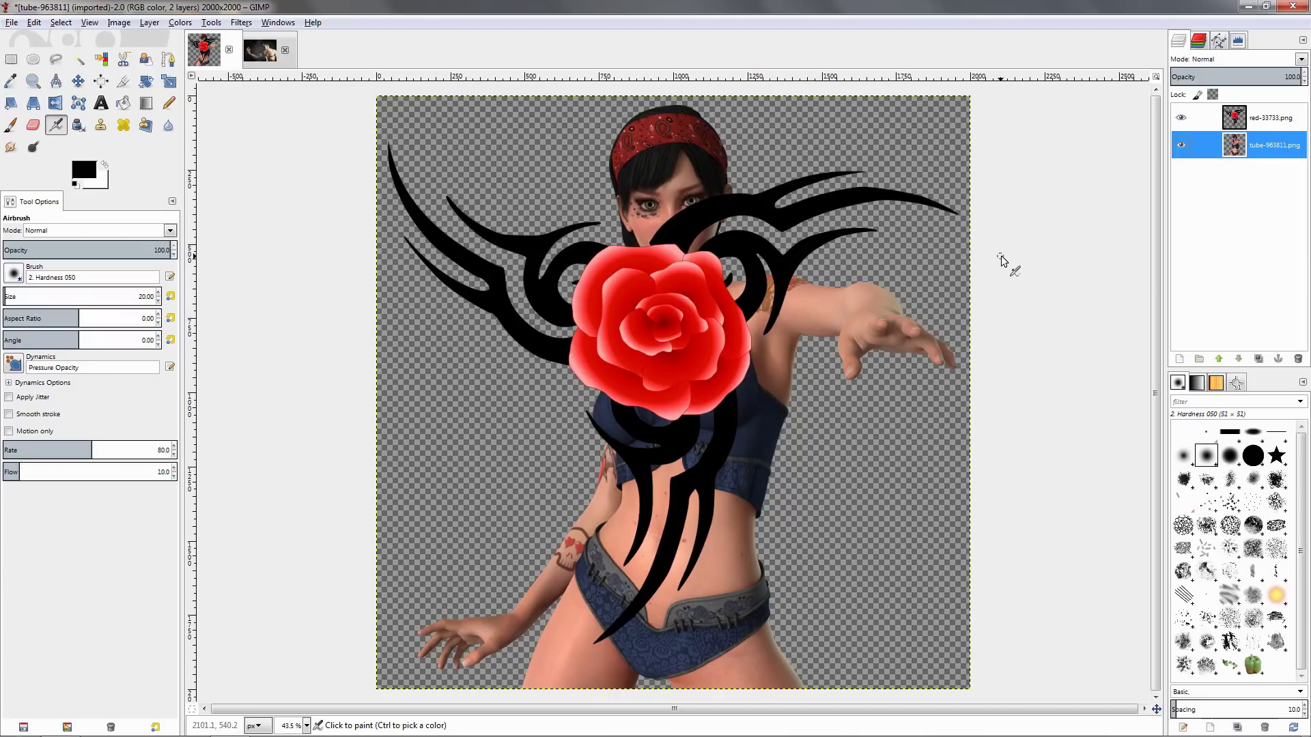
left_click(1180, 145)
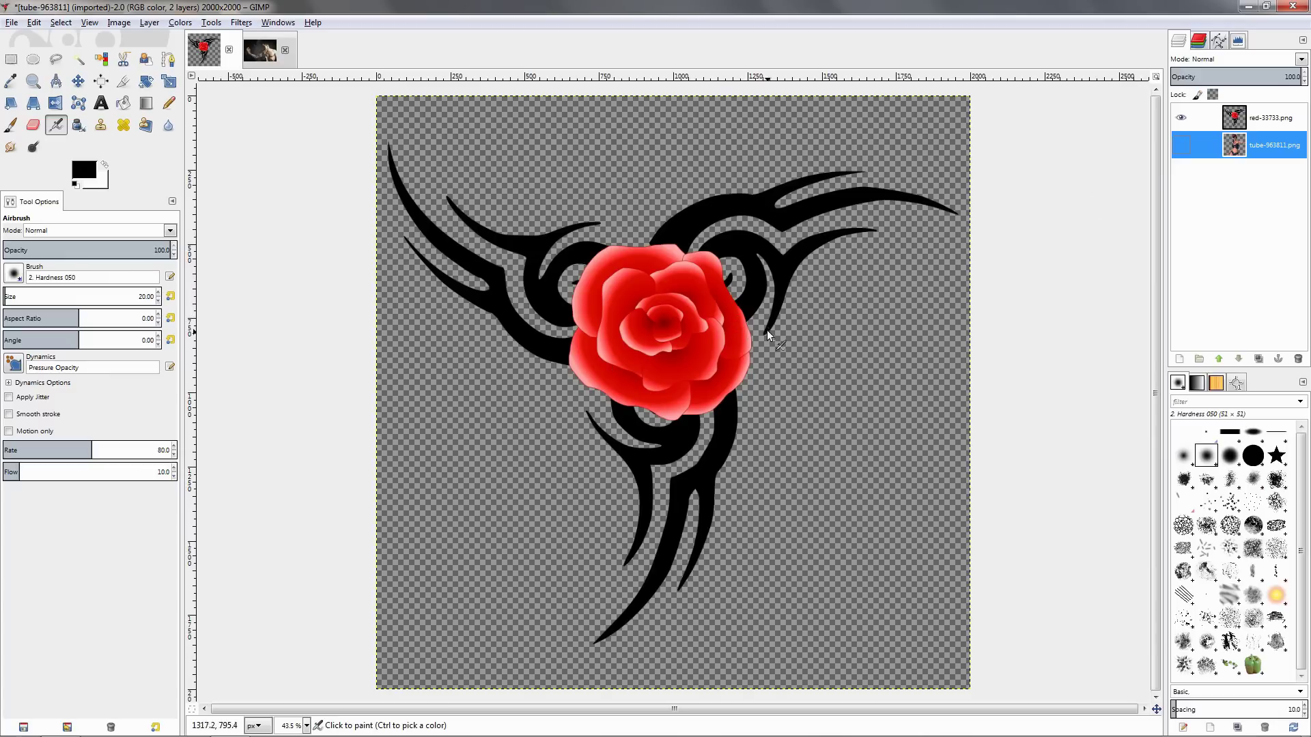
- Preview the man's ornament on its own, then restore both photo layers beneath their tattoos
left_click(253, 55)
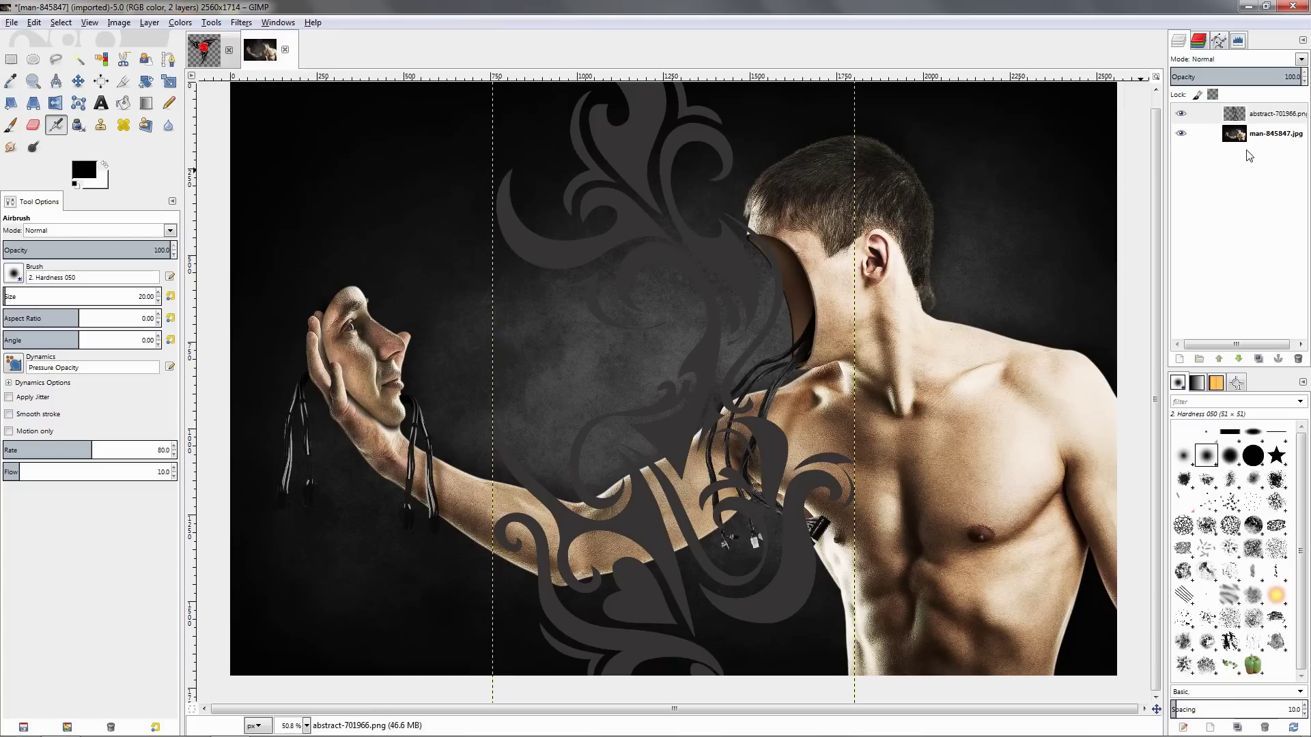
left_click(1180, 133)
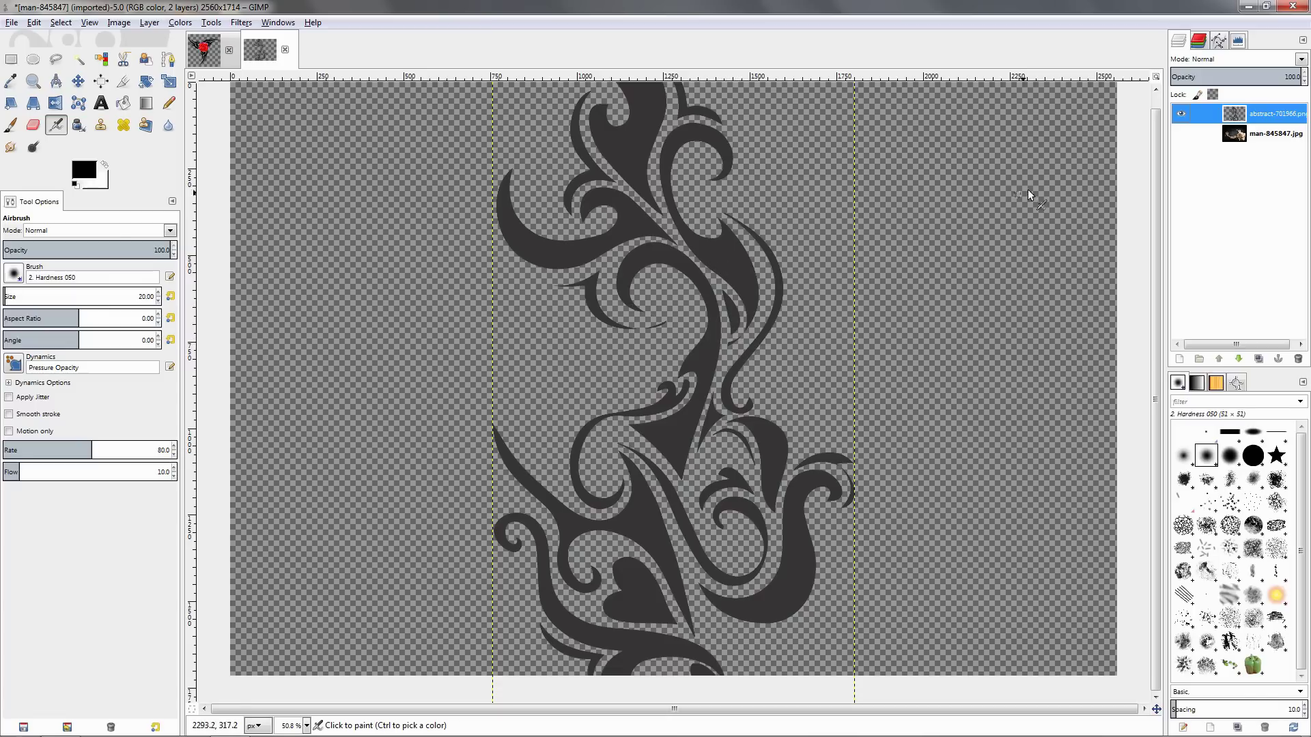
left_click(1180, 133)
left_click(204, 50)
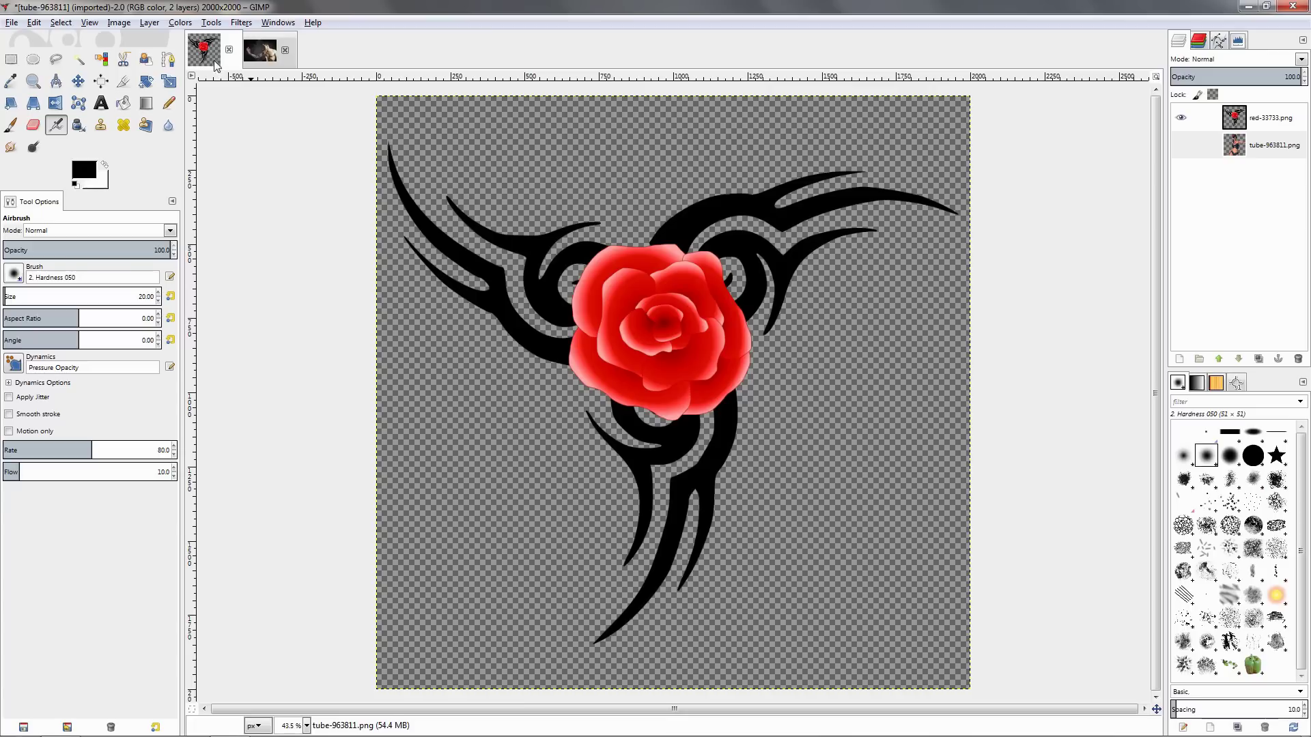
left_click(1180, 144)
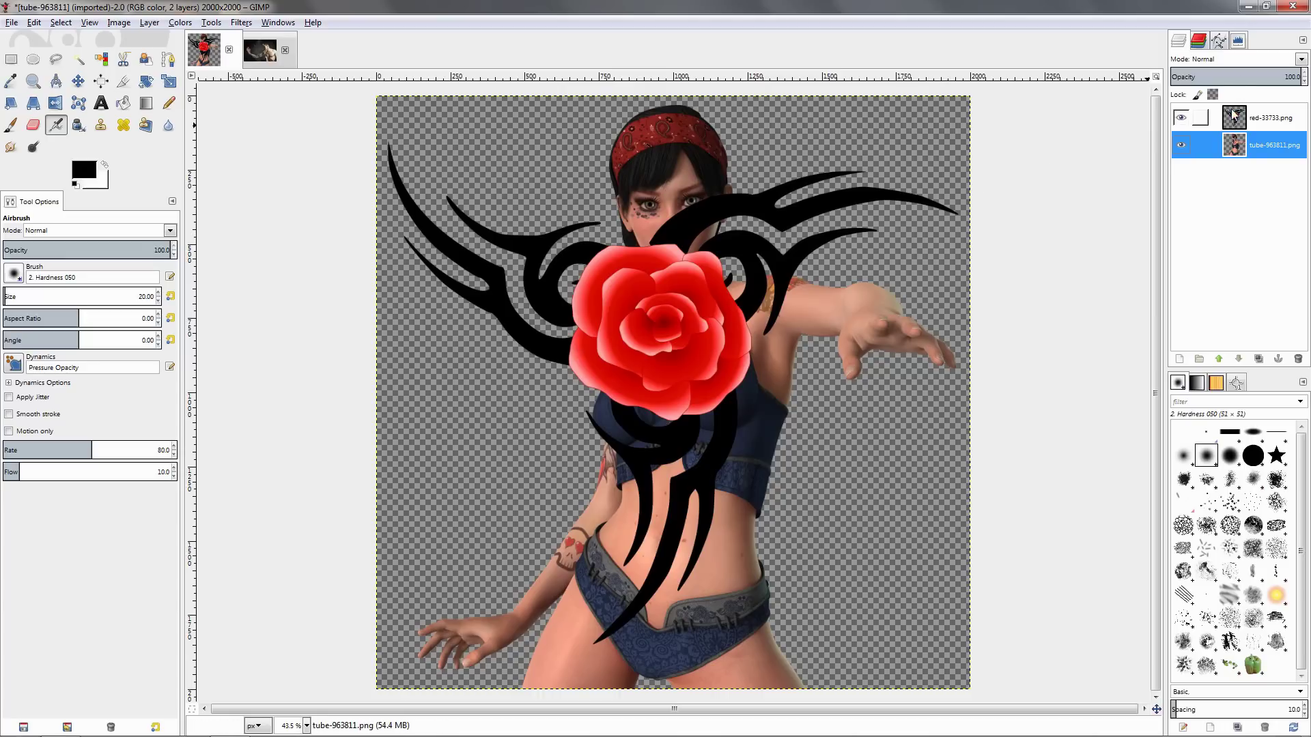
- Scale the red-33733 rose tattoo layer from 1920 × 1698 to 241 × 213 pixels, proportions linked
left_click(1237, 121)
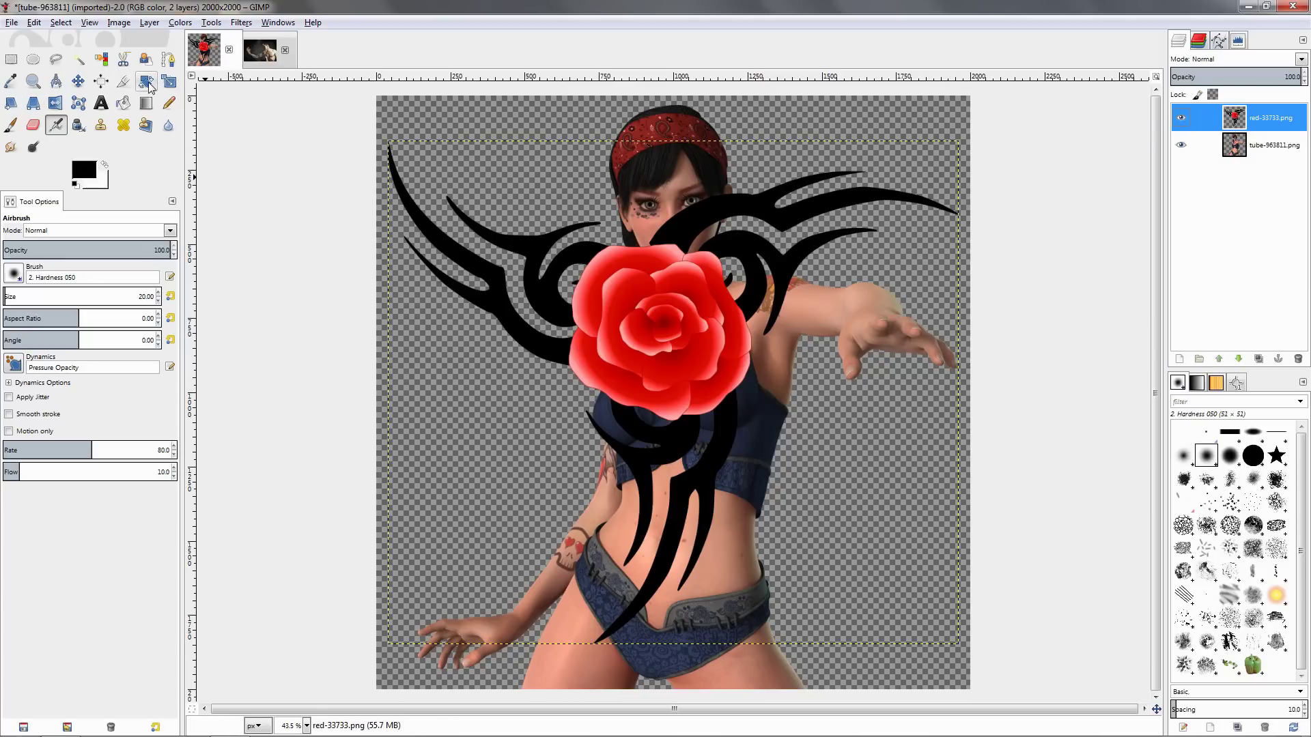
left_click(168, 81)
left_click(650, 375)
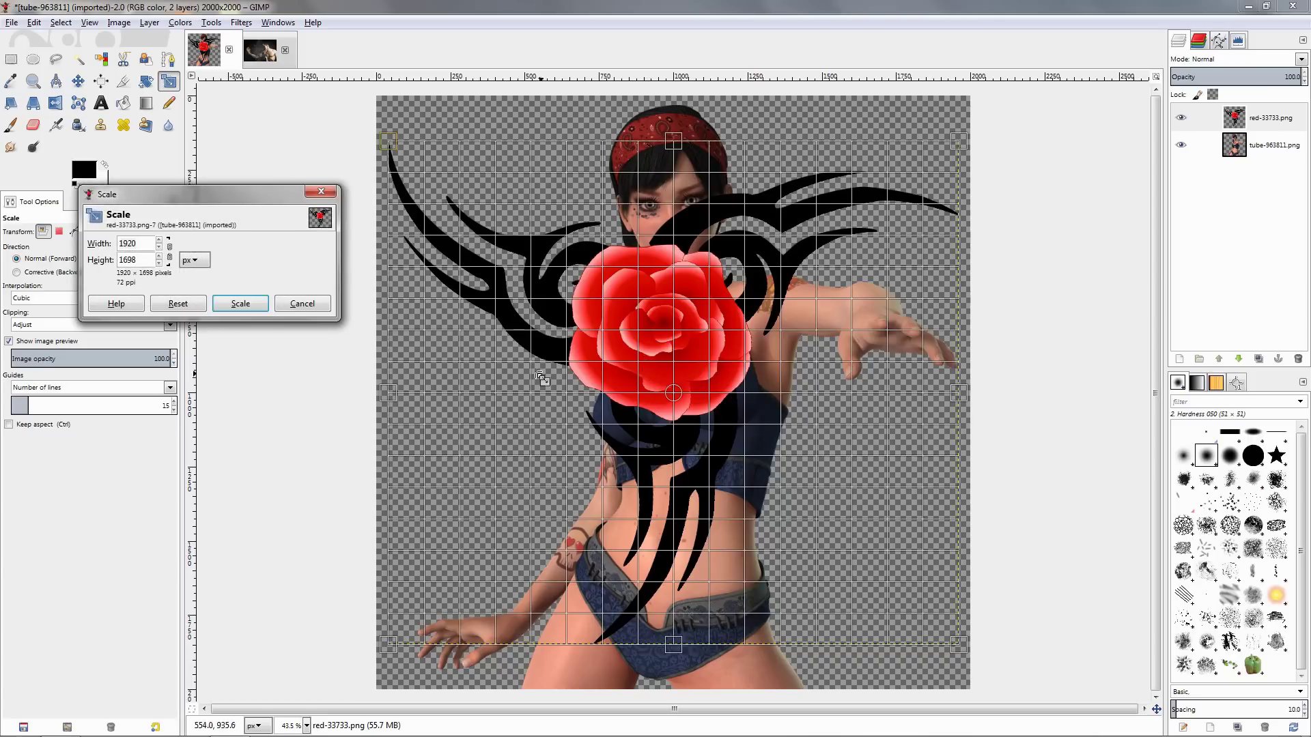
left_click(170, 254)
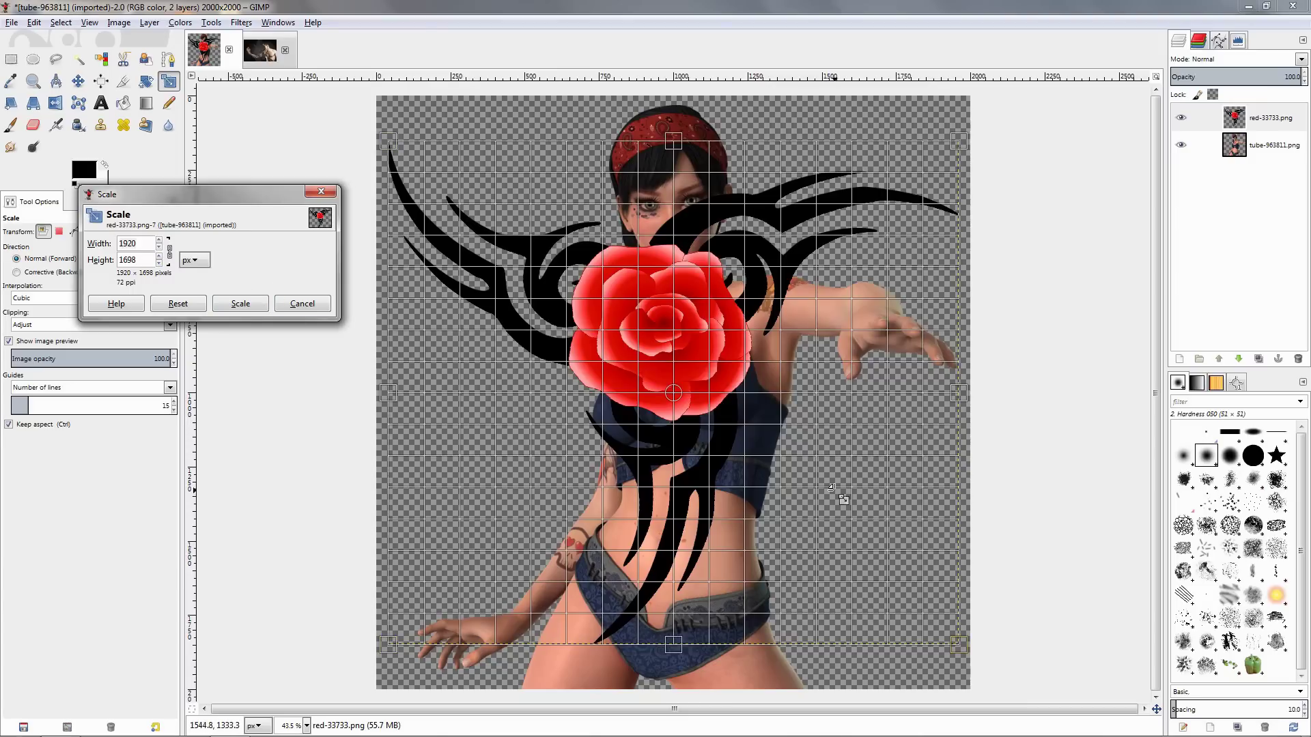
left_click_drag(831, 487, 328, 62)
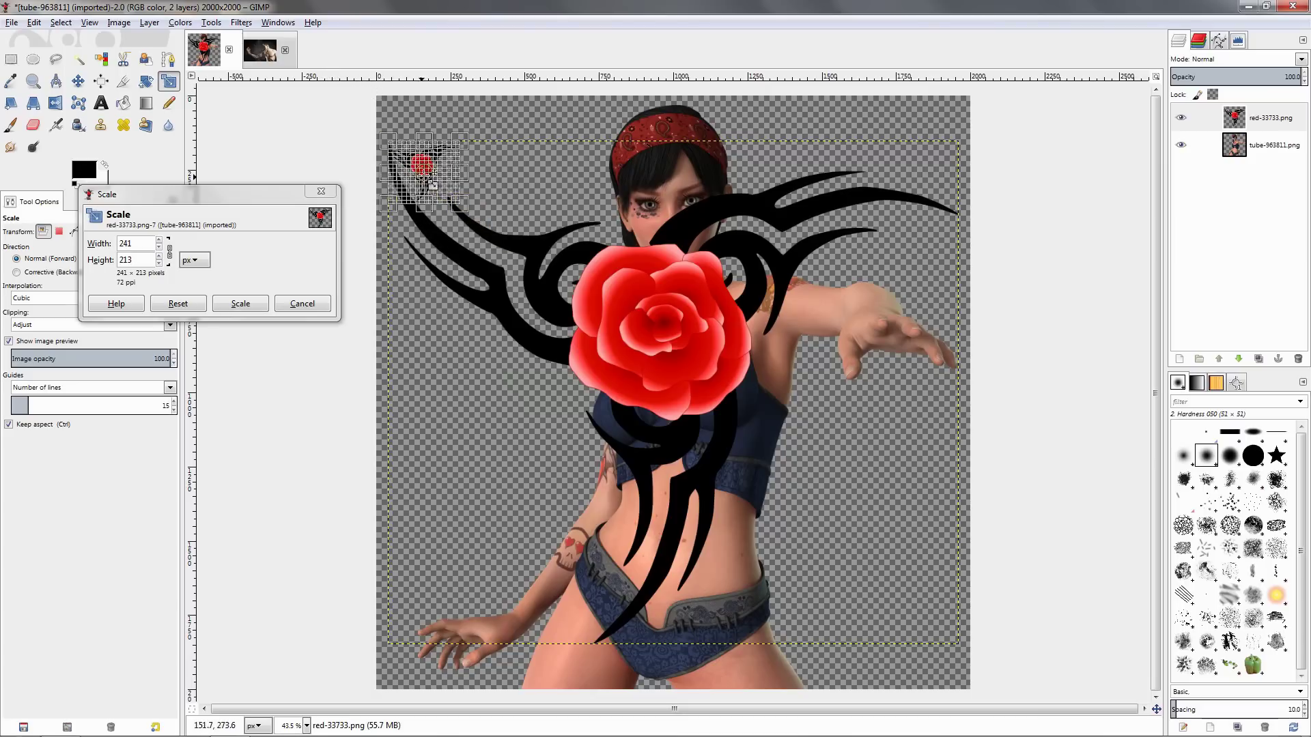
- Apply the new size and move the small rose tattoo onto the woman's belly beside her navel
left_click(235, 305)
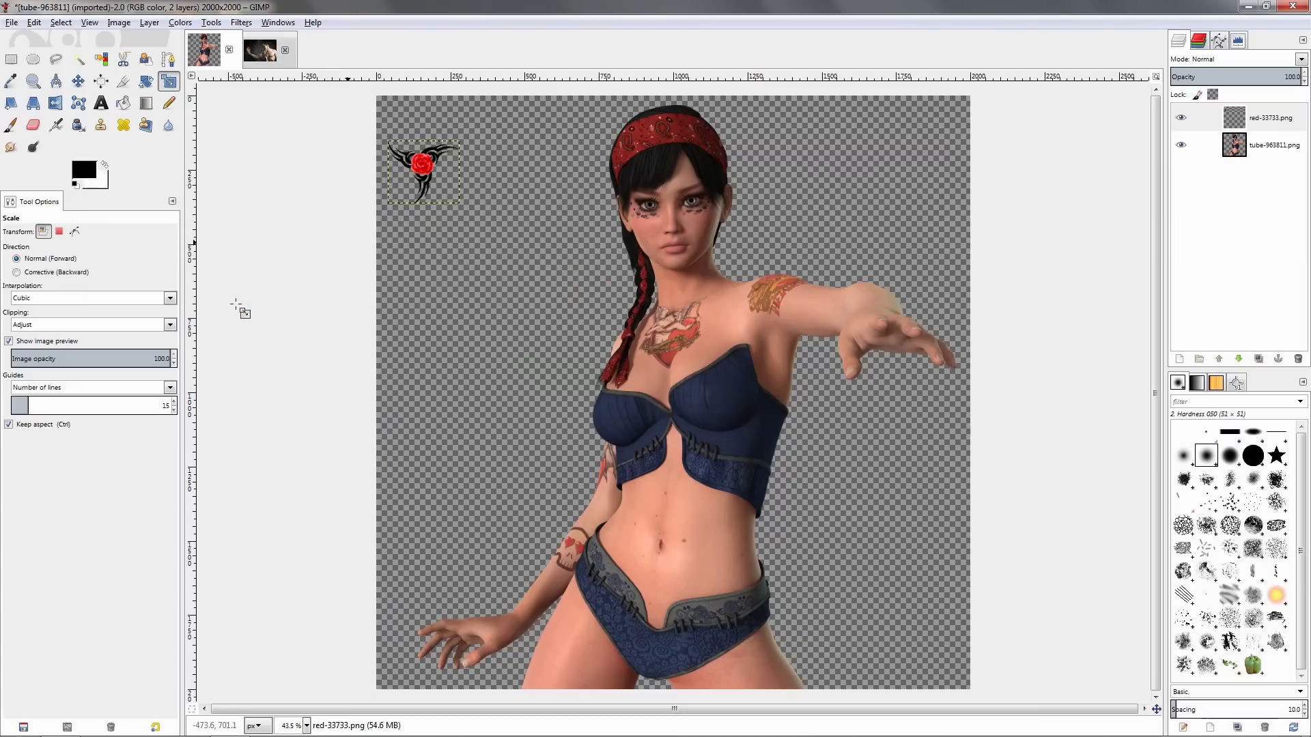
left_click(78, 81)
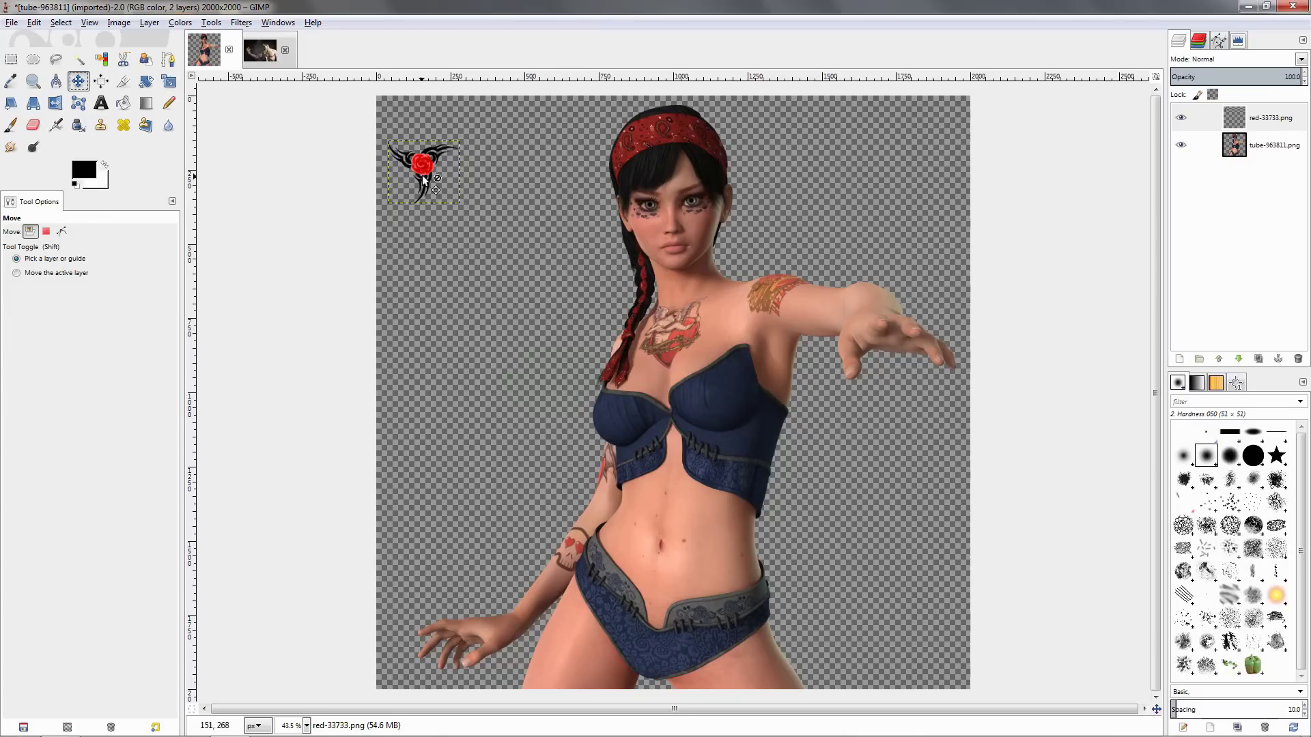
left_click_drag(423, 179, 703, 548)
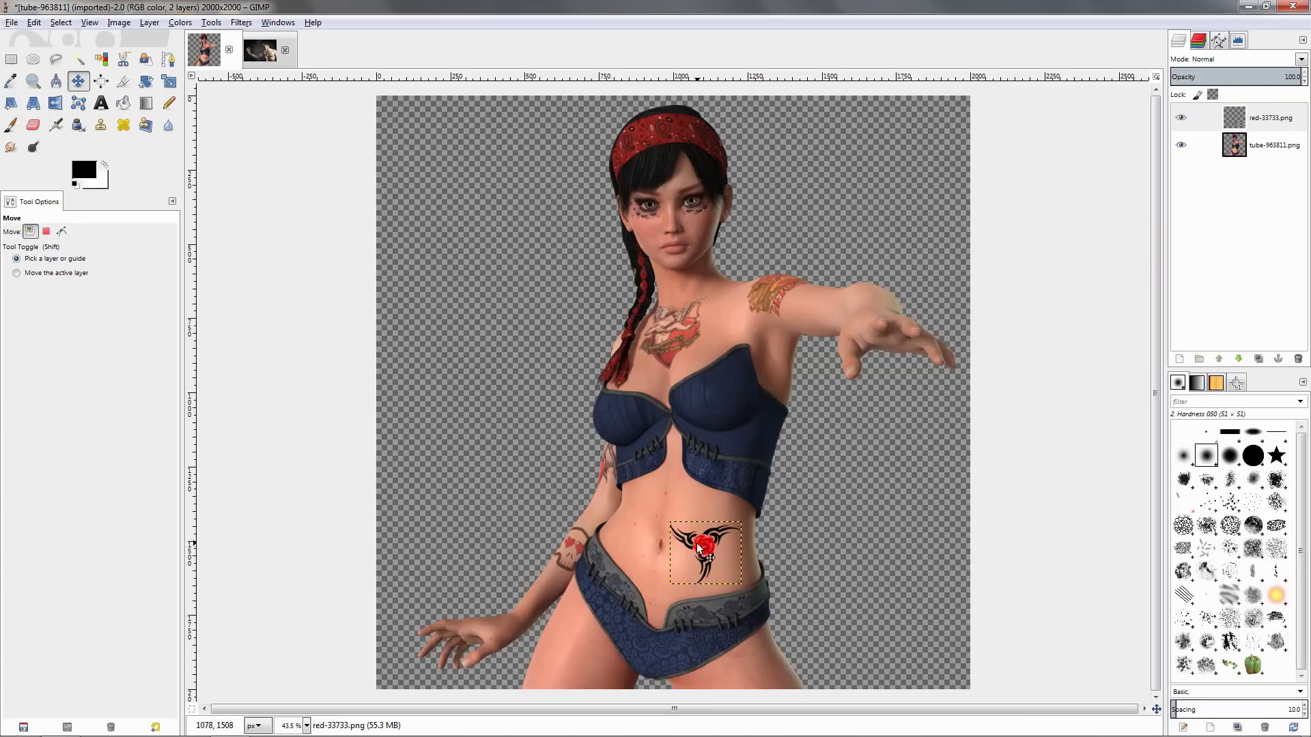
- Set the tattoo layer's opacity to about 60 so the skin shows through
left_click(1292, 76)
type("60")
key("Return")
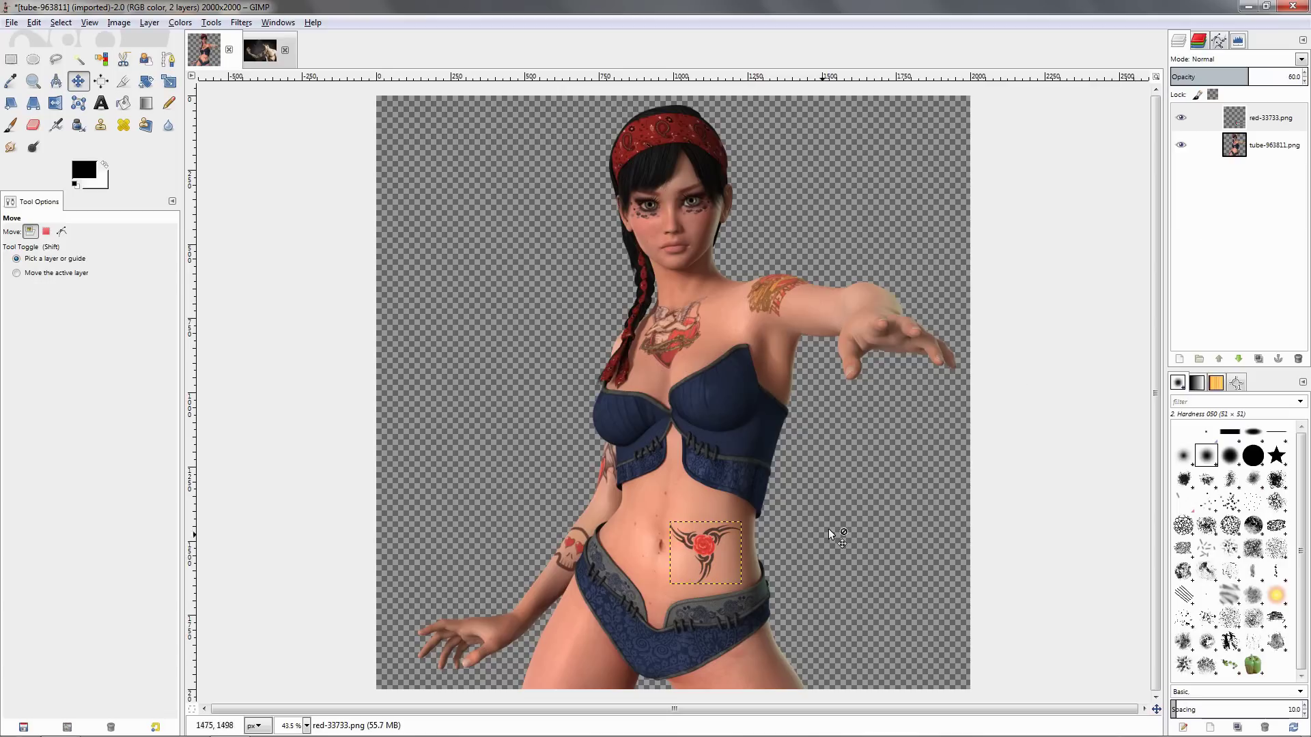
scroll(700, 593, "up", 2)
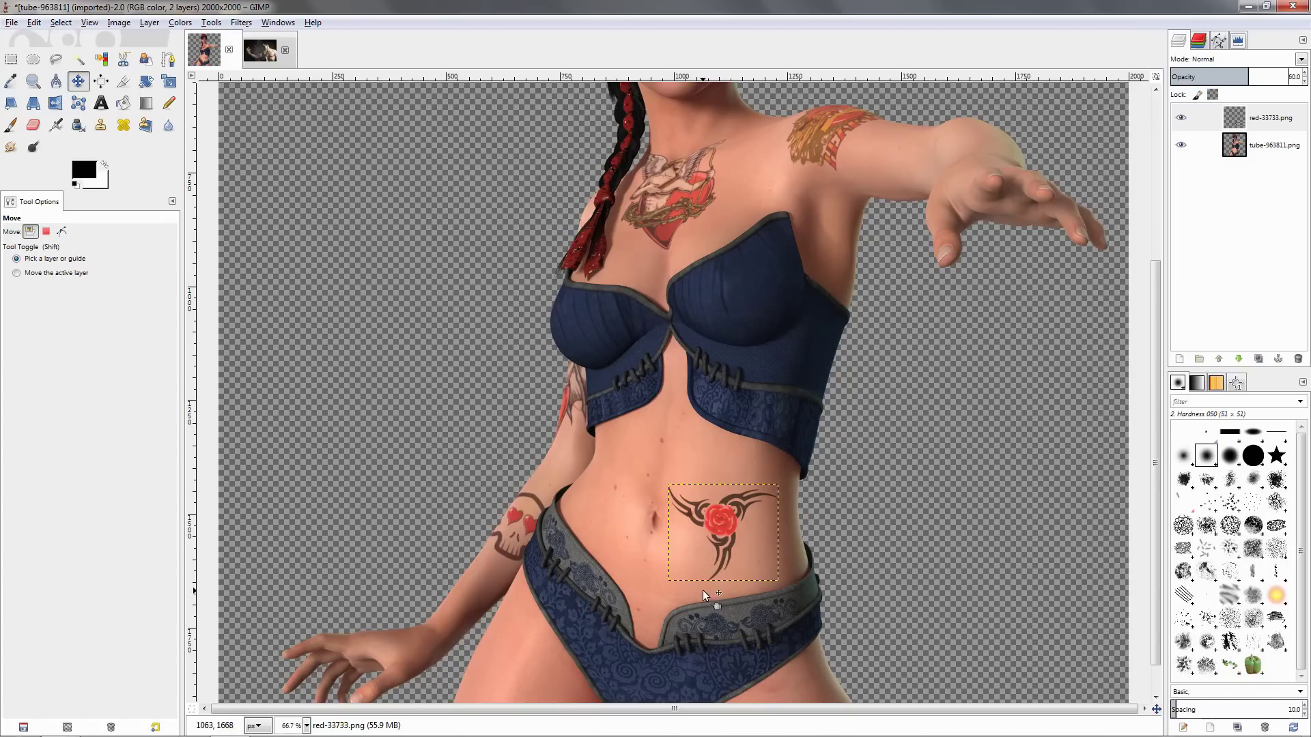
mouse_move(1249, 77)
left_mouse_down()
mouse_move(1234, 79)
mouse_move(1249, 83)
left_mouse_up()
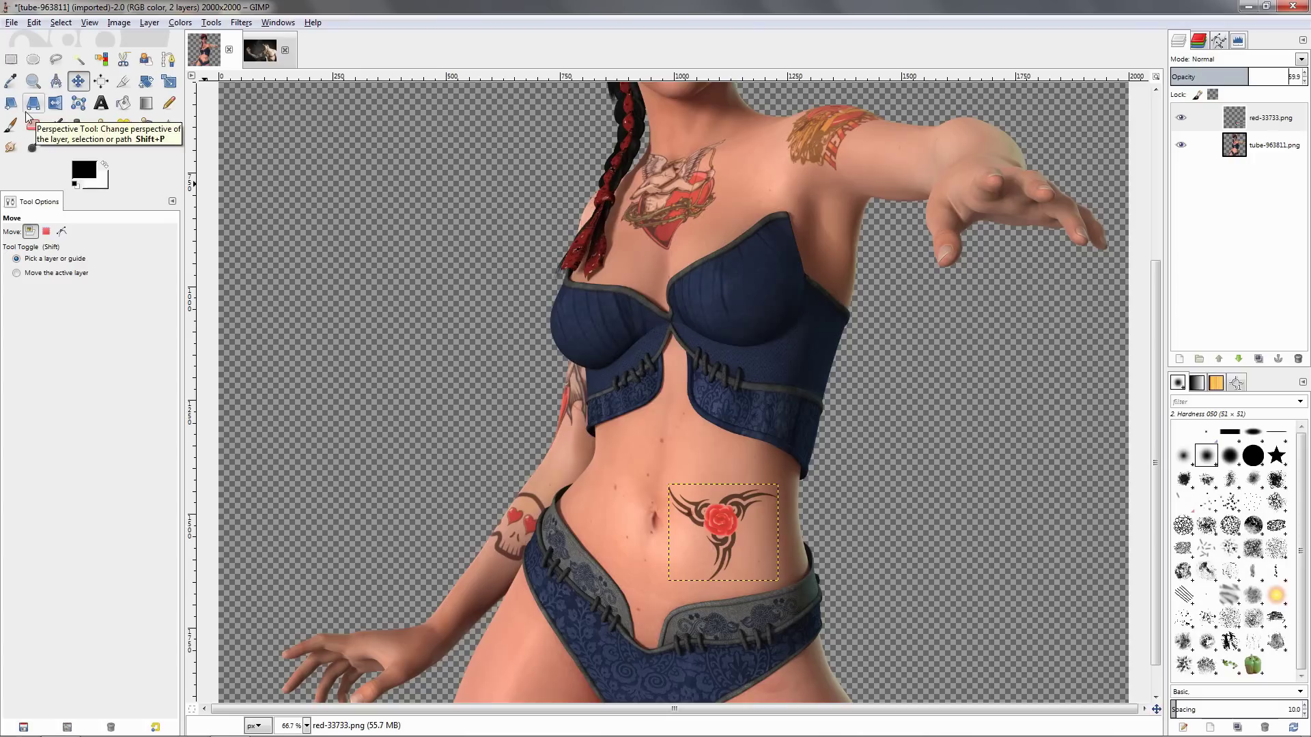
- Rotate the belly tattoo about 27.9° so it slants across her abdomen
left_click(147, 85)
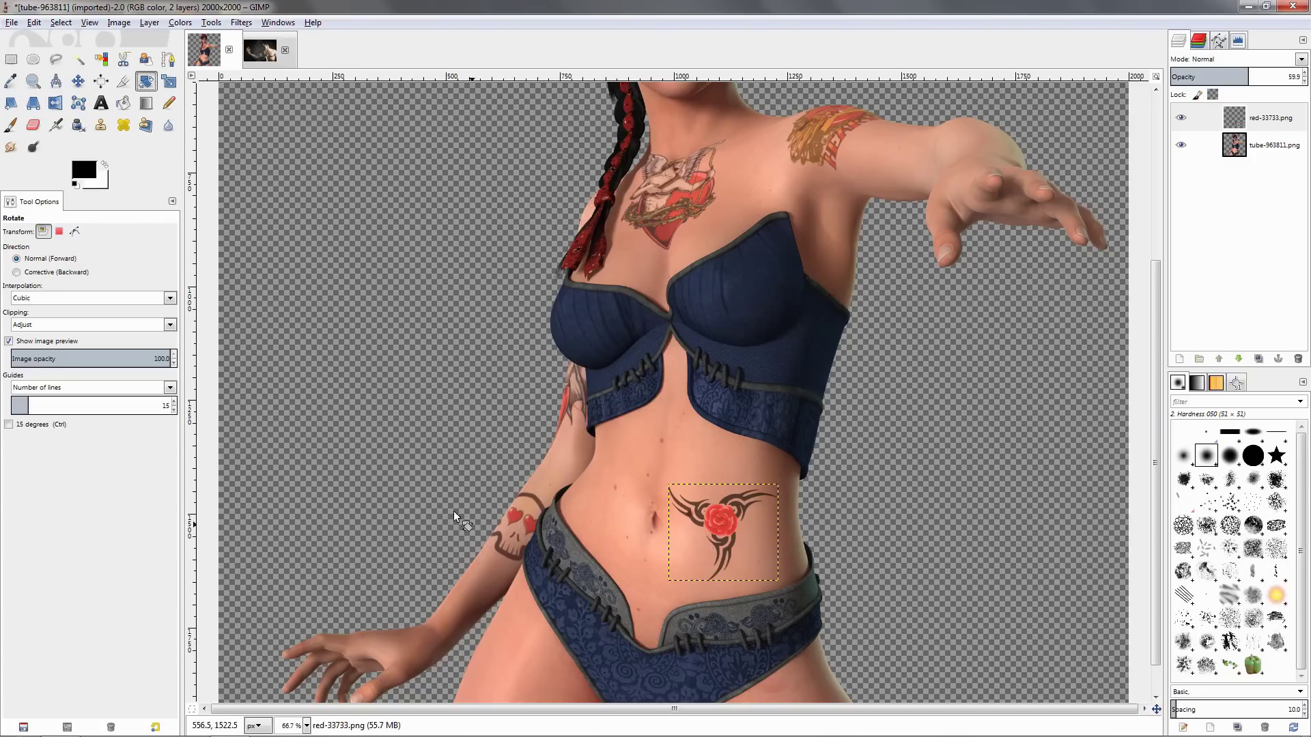
left_click(713, 538)
left_click_drag(725, 517, 731, 513)
left_click(376, 435)
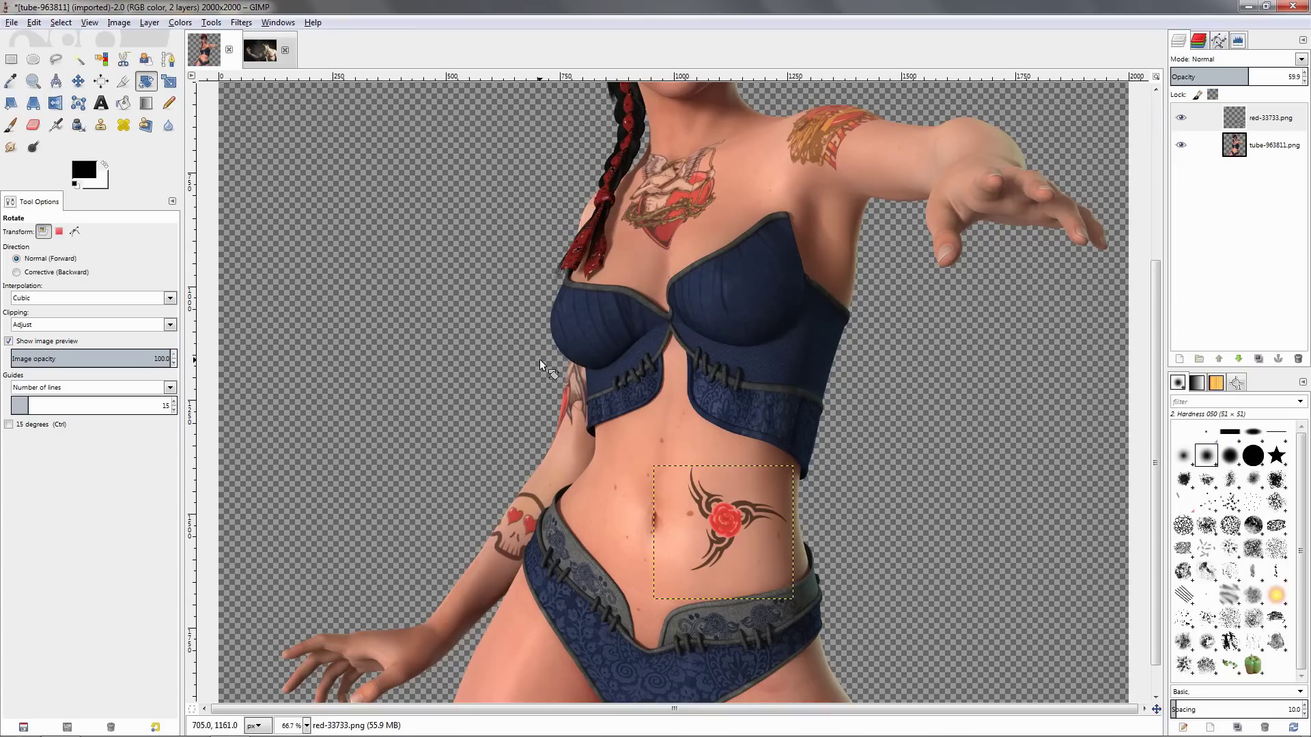
- In Layer Boundary Size, widen the rose tattoo layer by 50 to 357 pixels
left_click(119, 22)
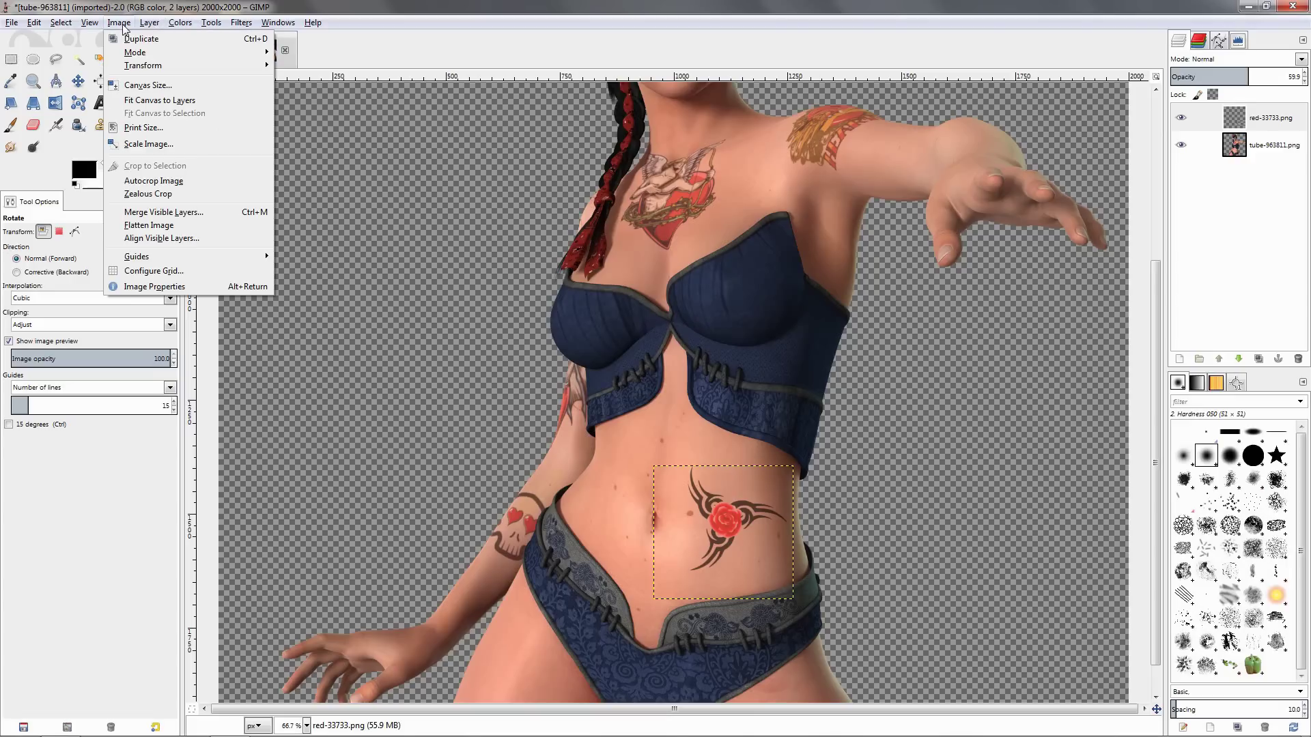
mouse_move(157, 26)
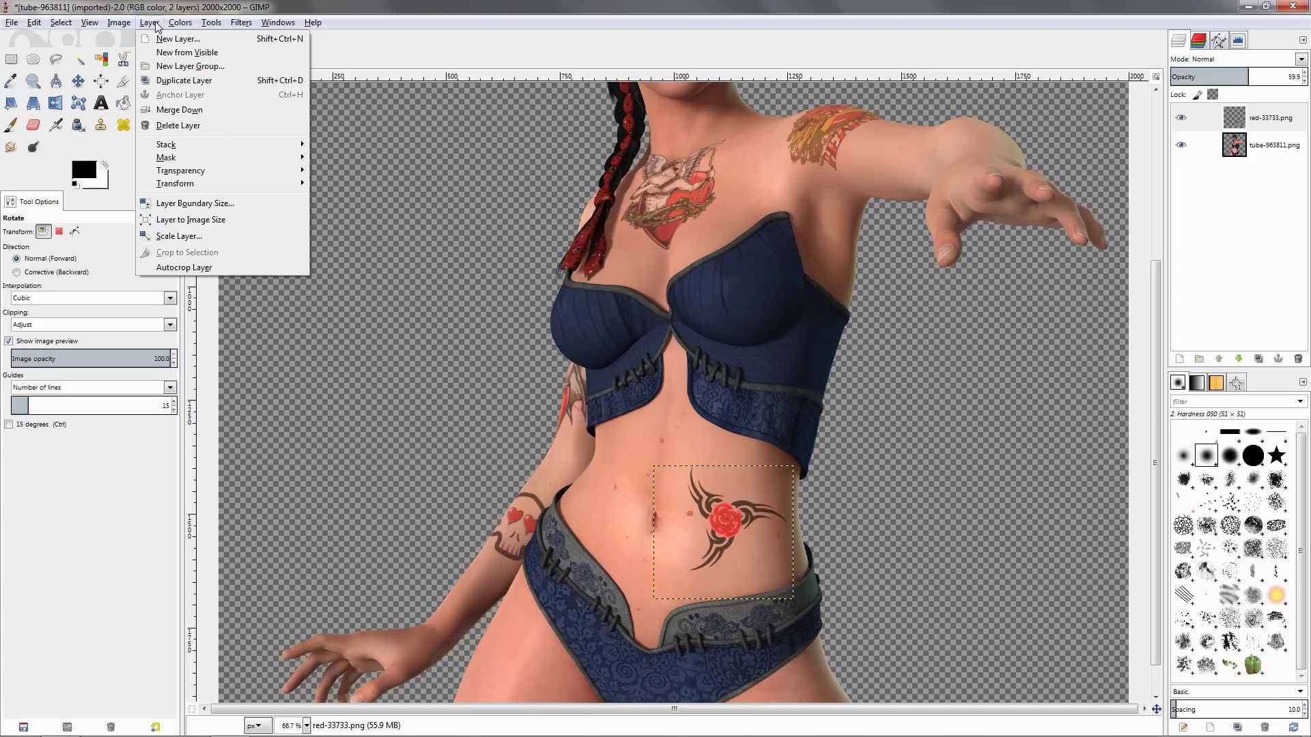
left_click(194, 203)
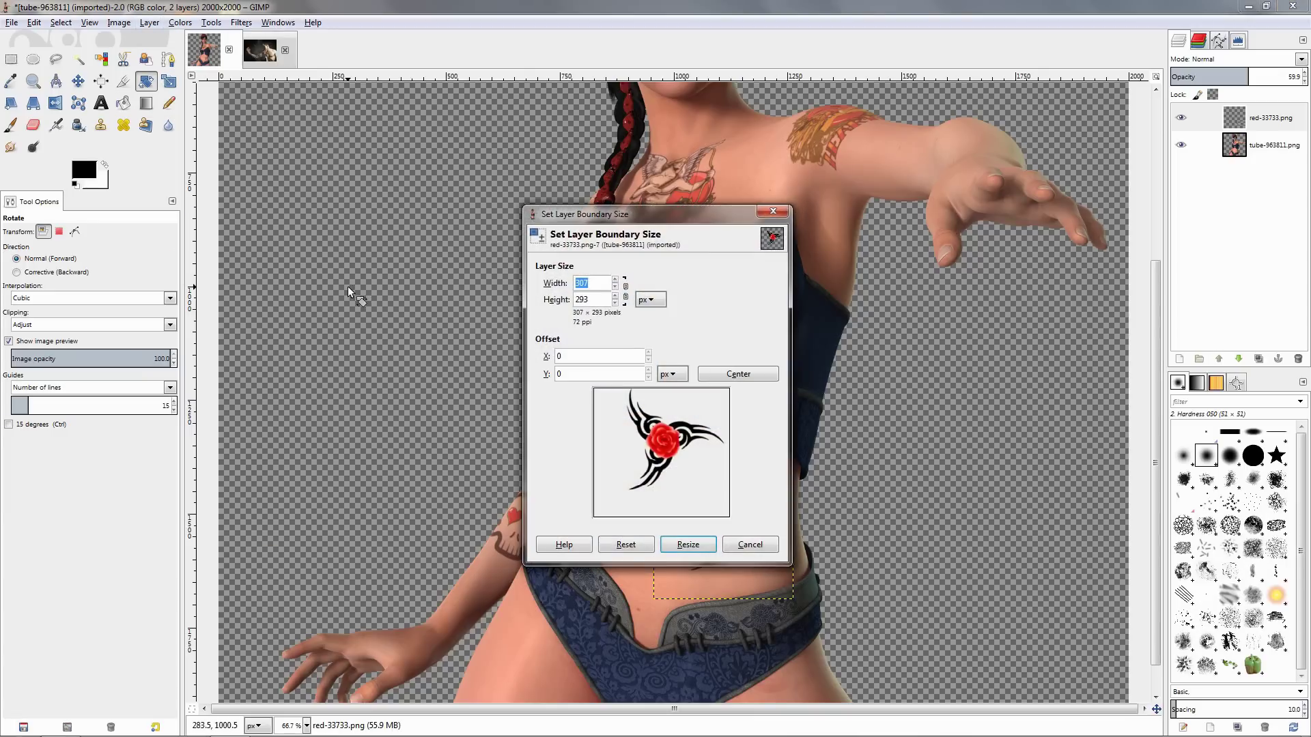
left_click_drag(679, 211, 431, 190)
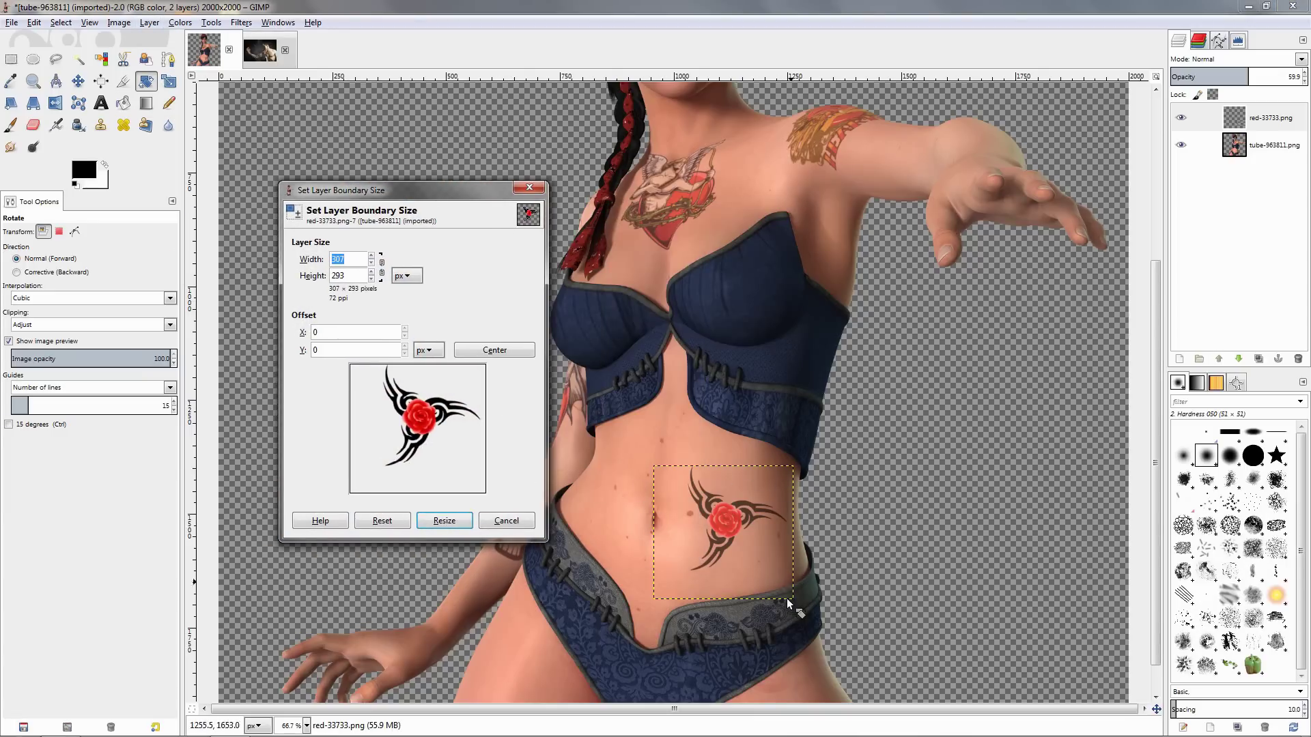
left_click(355, 262)
type("+50")
key("Return")
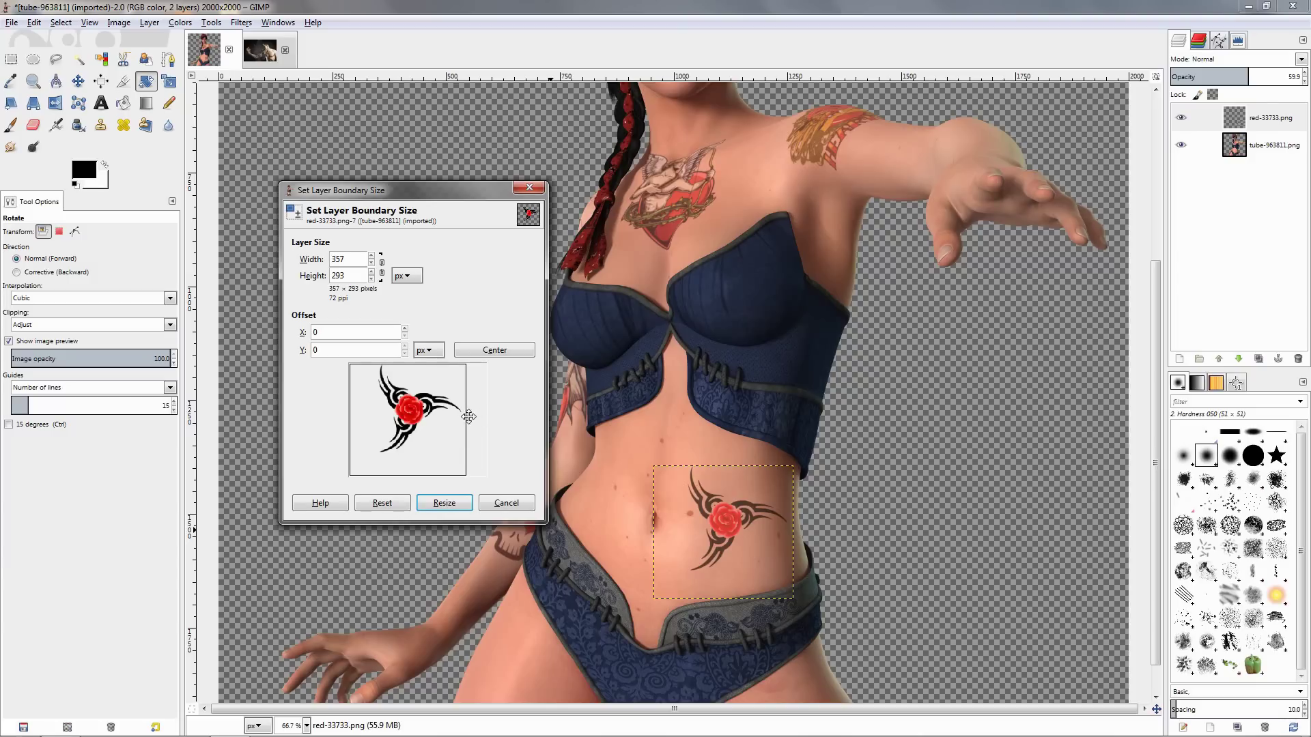
- Set the height to 343, centre the design at offset 25,25, and resize the boundary
left_click(496, 356)
left_click(359, 277)
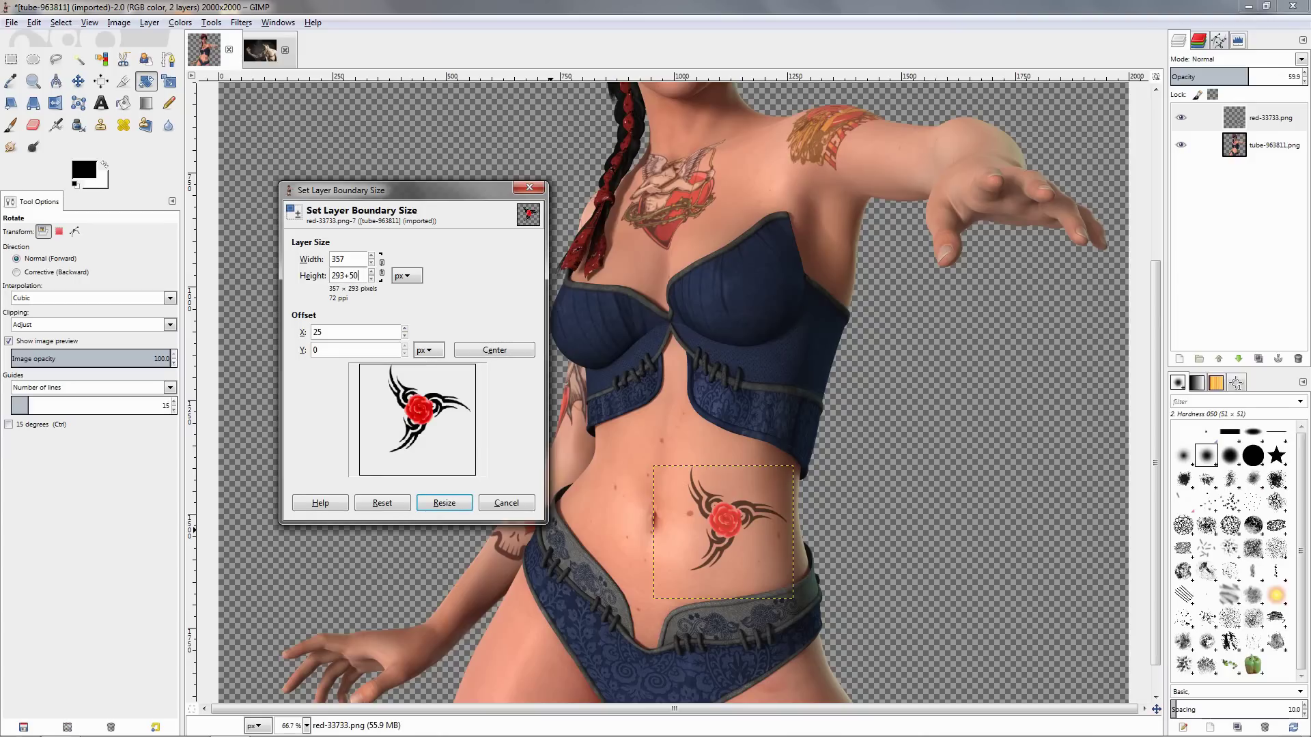
key("Tab")
left_click(477, 352)
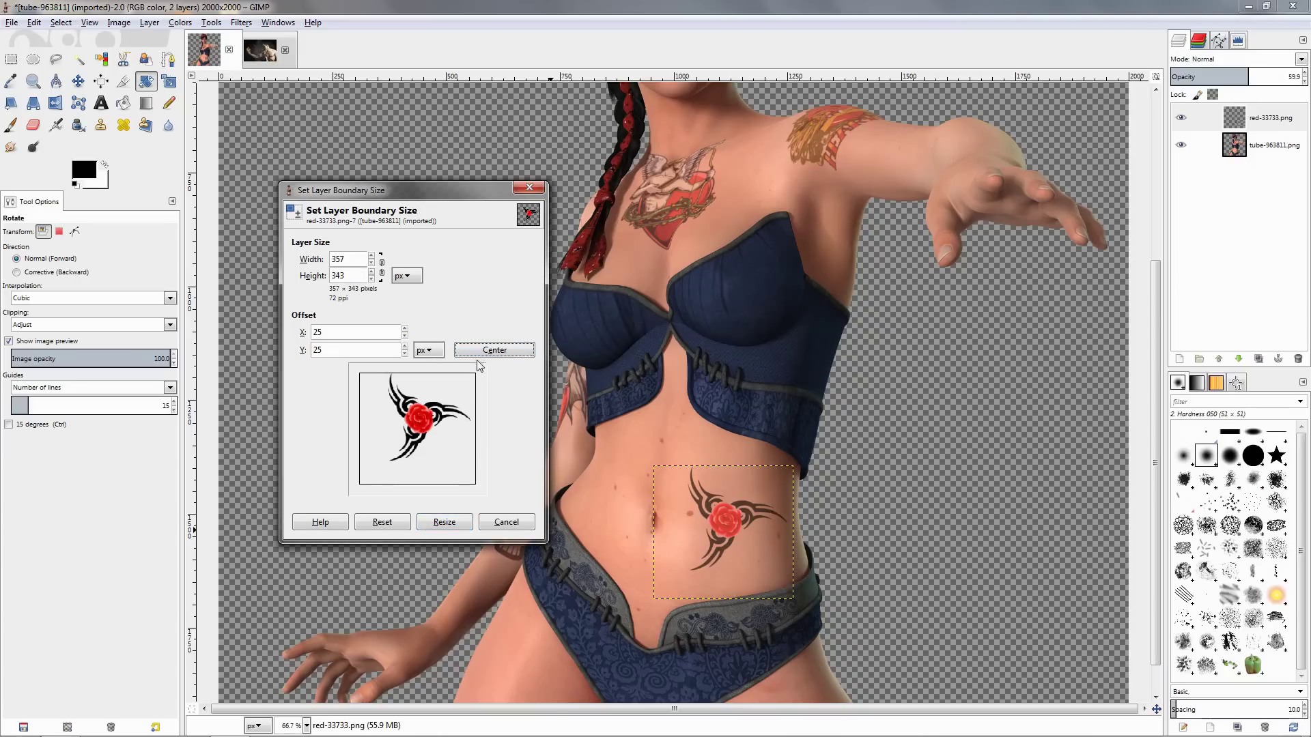
left_click(445, 523)
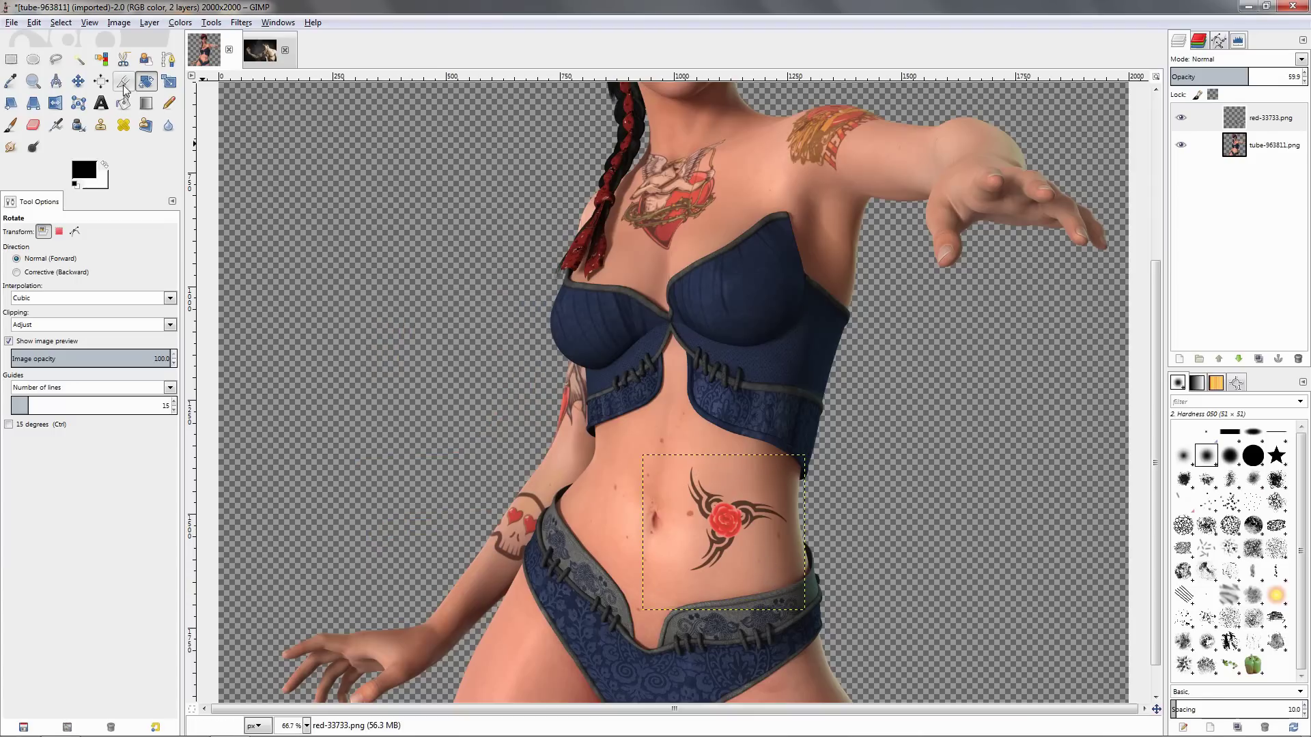
- With Cage Transform at 150% zoom, draw a closed cage of points around the rose tattoo
left_click(86, 106)
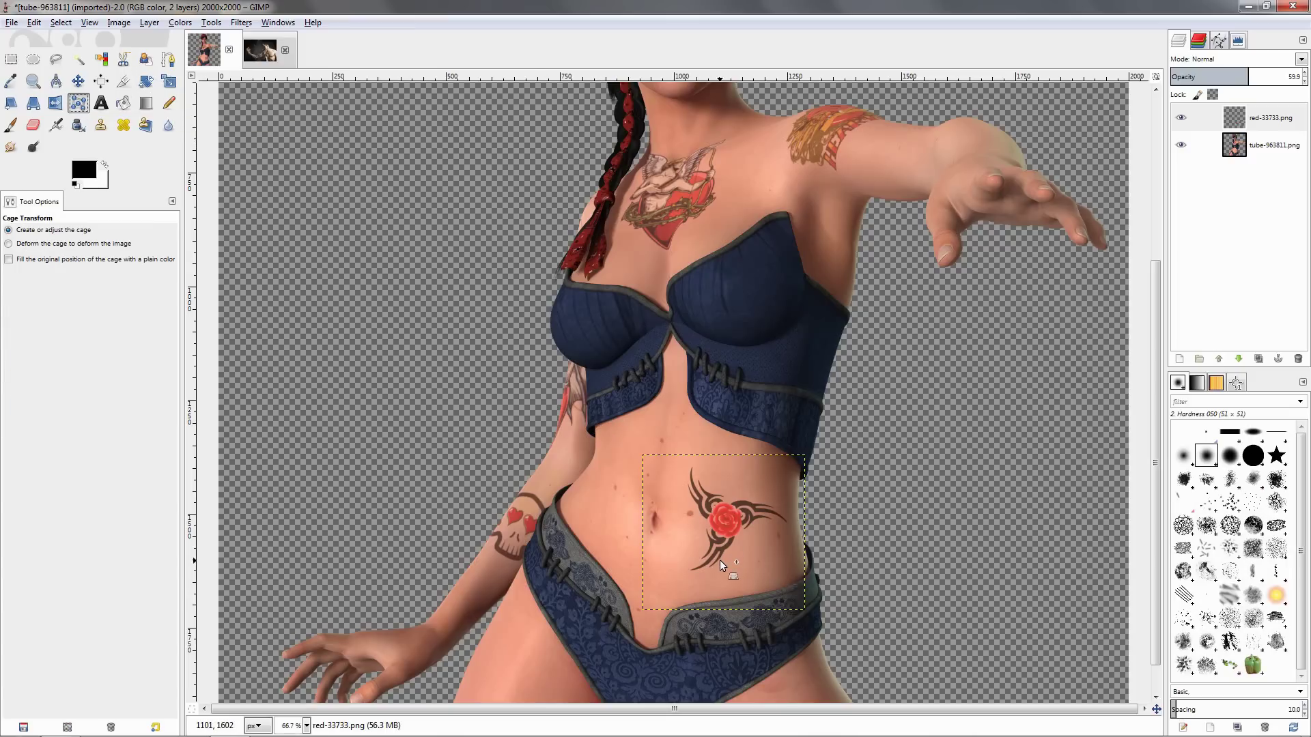
key("1")
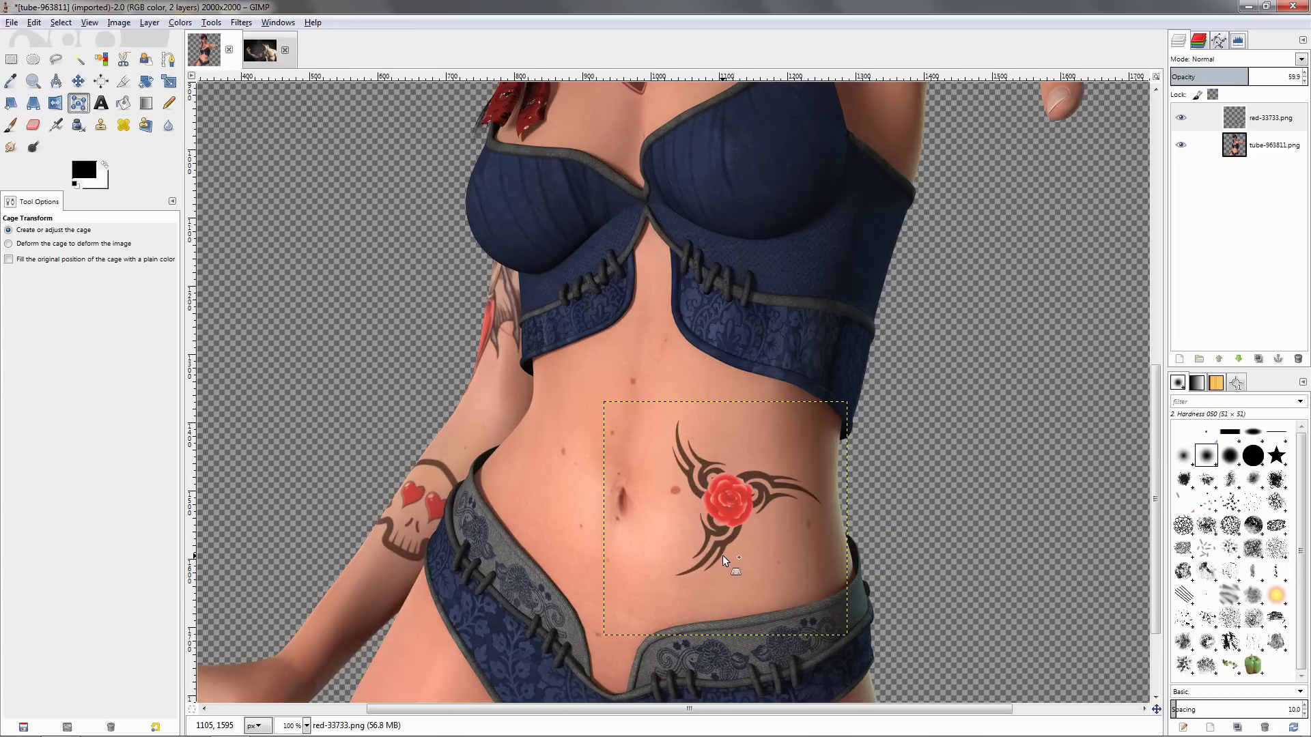
key("plus")
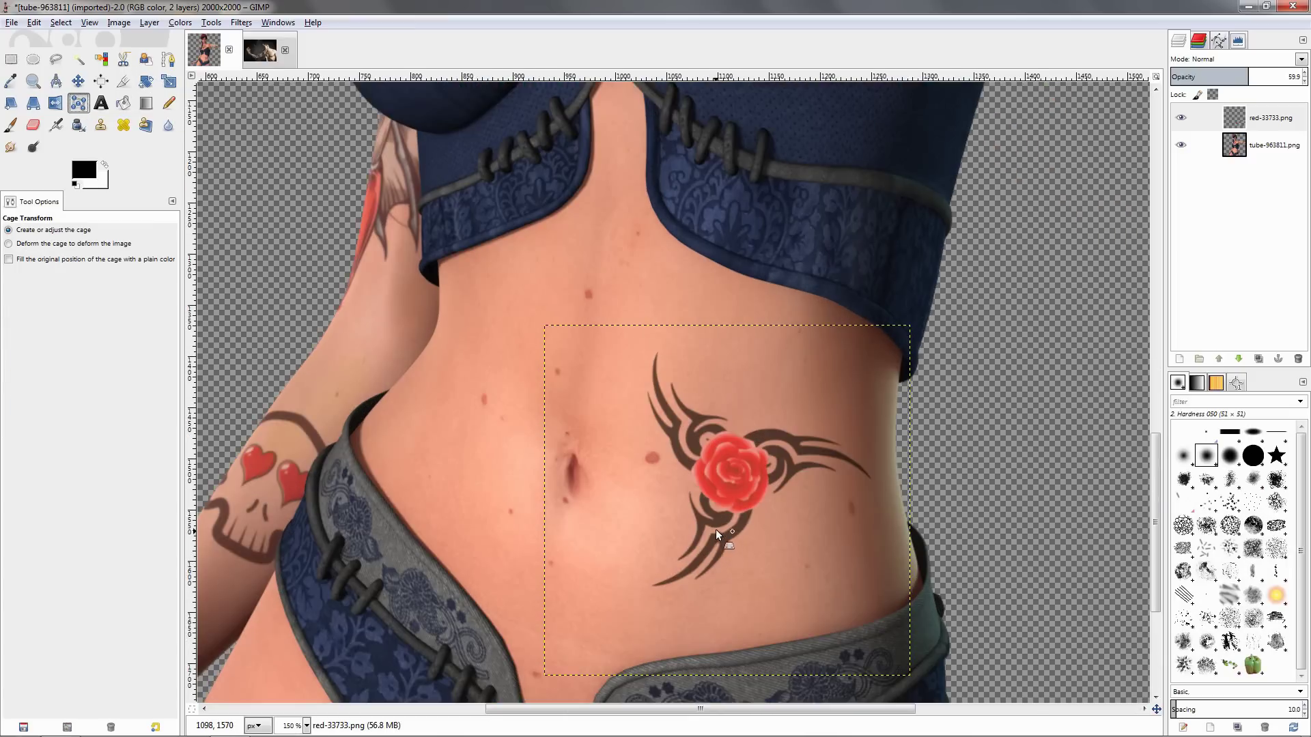
left_click(626, 345)
left_click(612, 417)
left_click(664, 489)
left_click(647, 556)
left_click(620, 607)
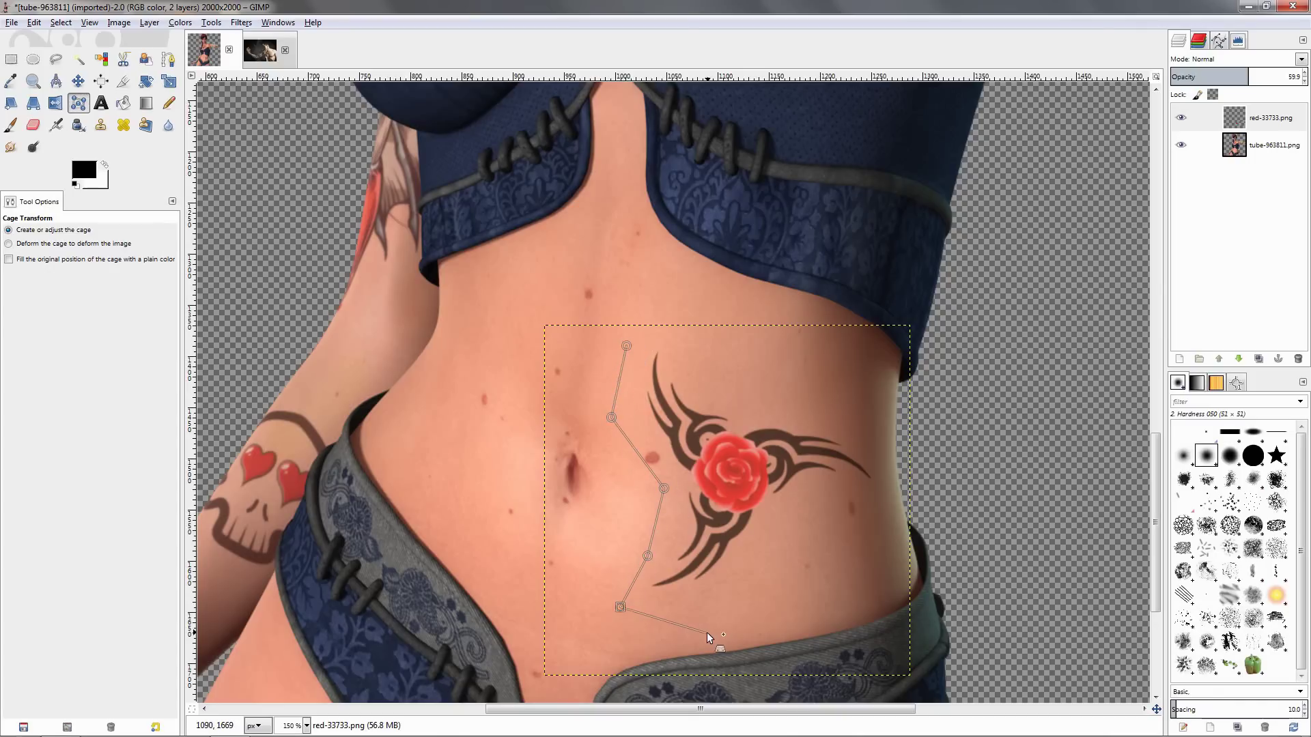
left_click(708, 632)
left_click(756, 551)
left_click(800, 509)
left_click(860, 522)
left_click(885, 501)
left_click(886, 441)
left_click(730, 390)
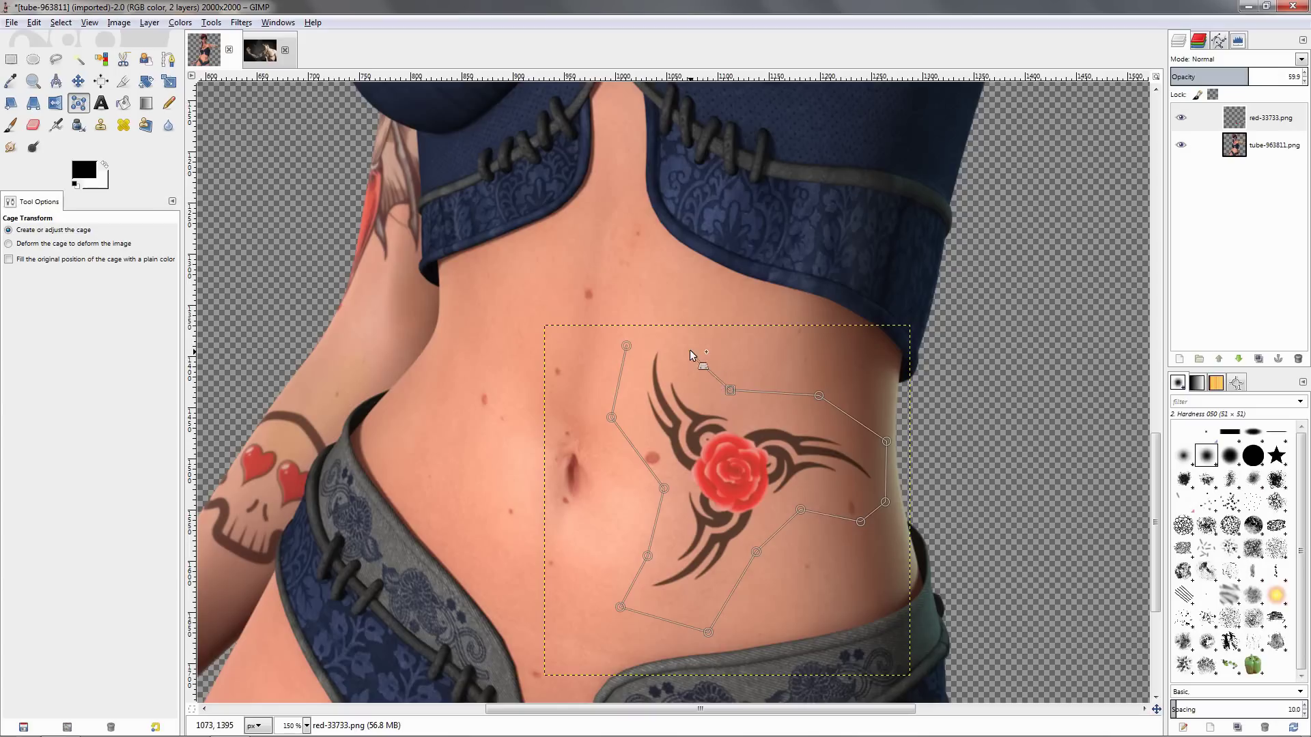
left_click(688, 344)
left_click(626, 345)
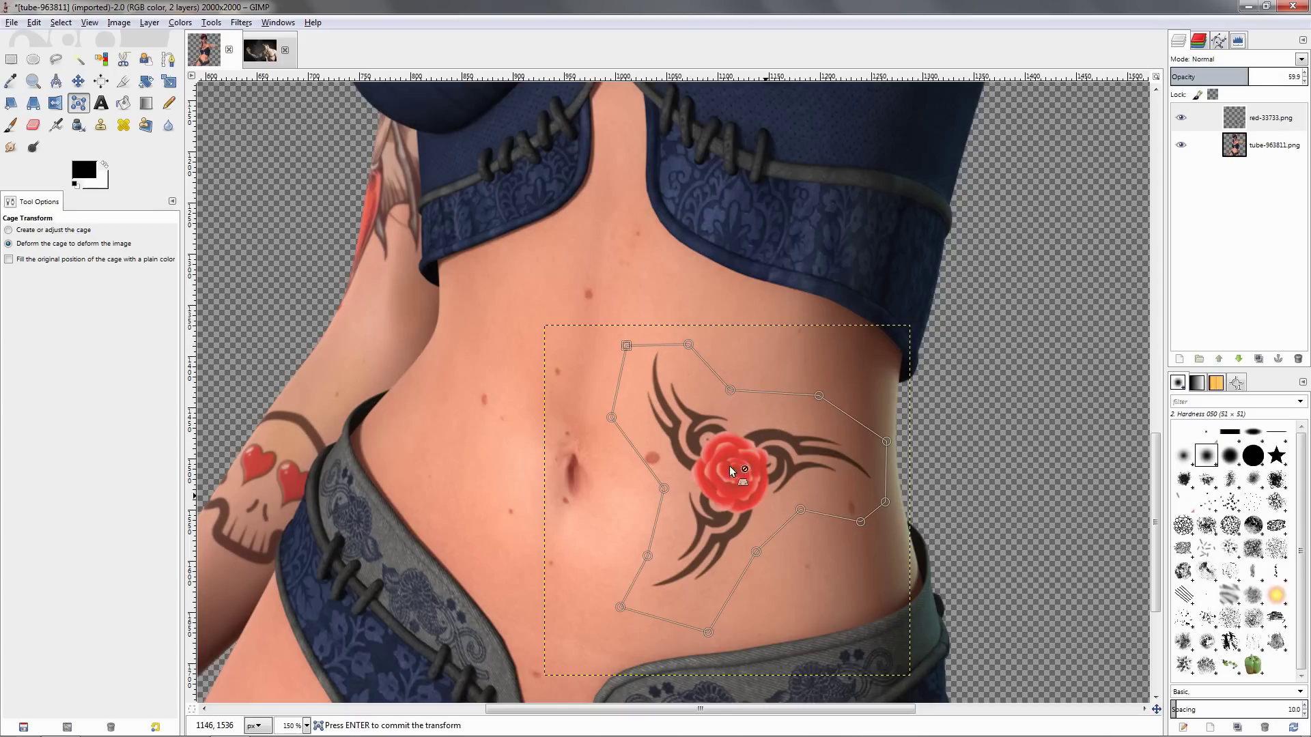
- Drag the cage points to bend the tattoo along the belly and hip, then commit the warp
left_click_drag(801, 510, 799, 539)
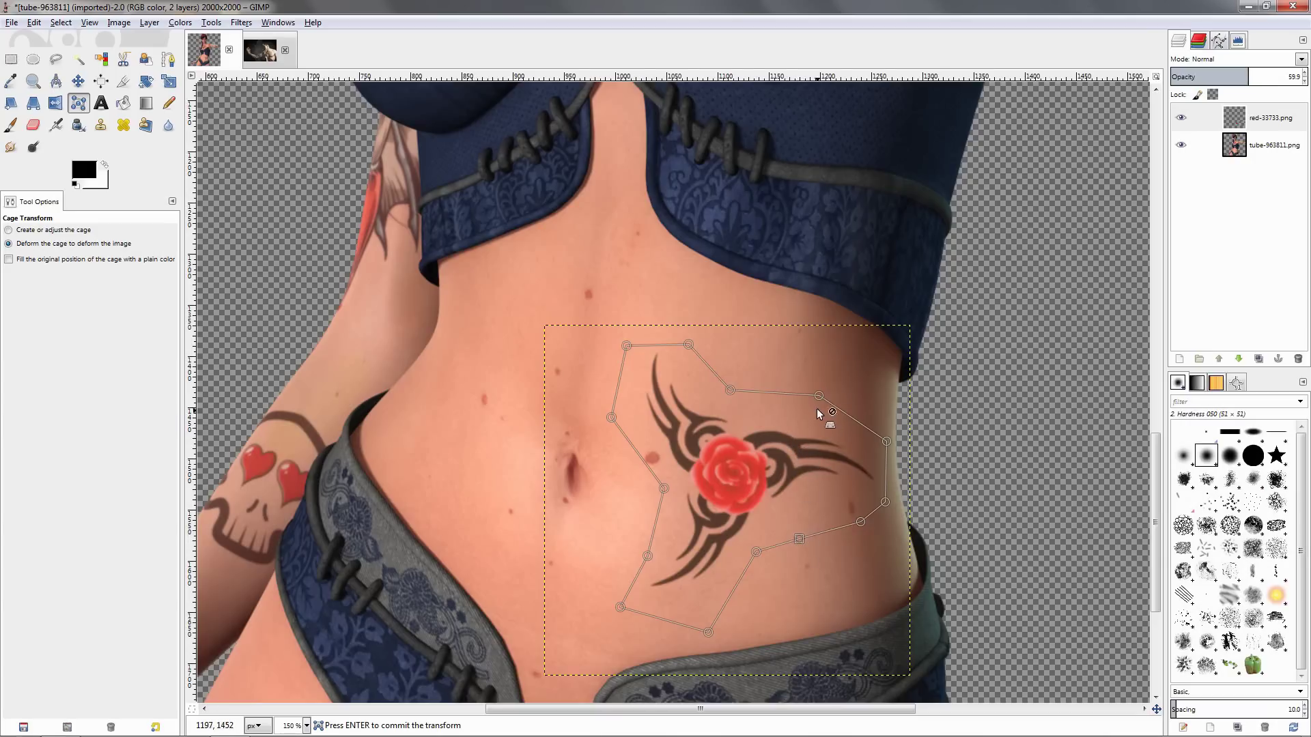
left_click_drag(819, 396, 816, 419)
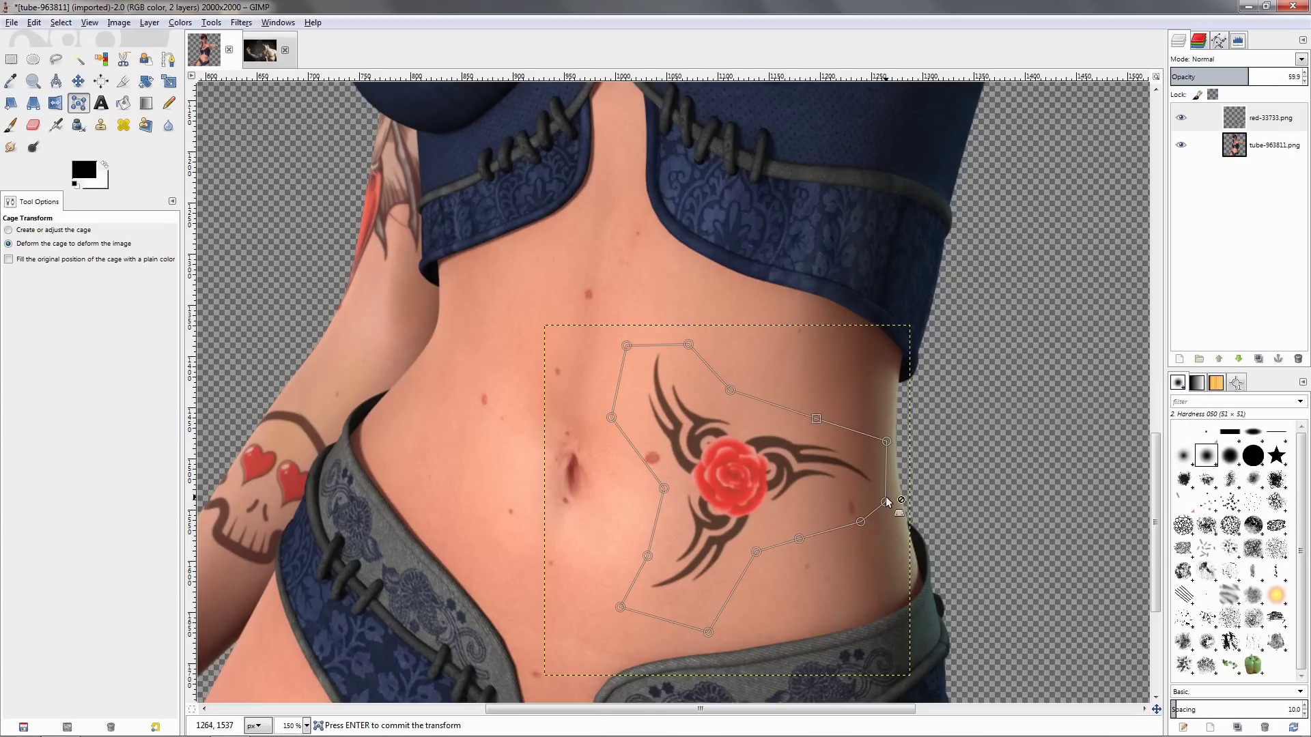
left_click_drag(886, 503, 899, 521)
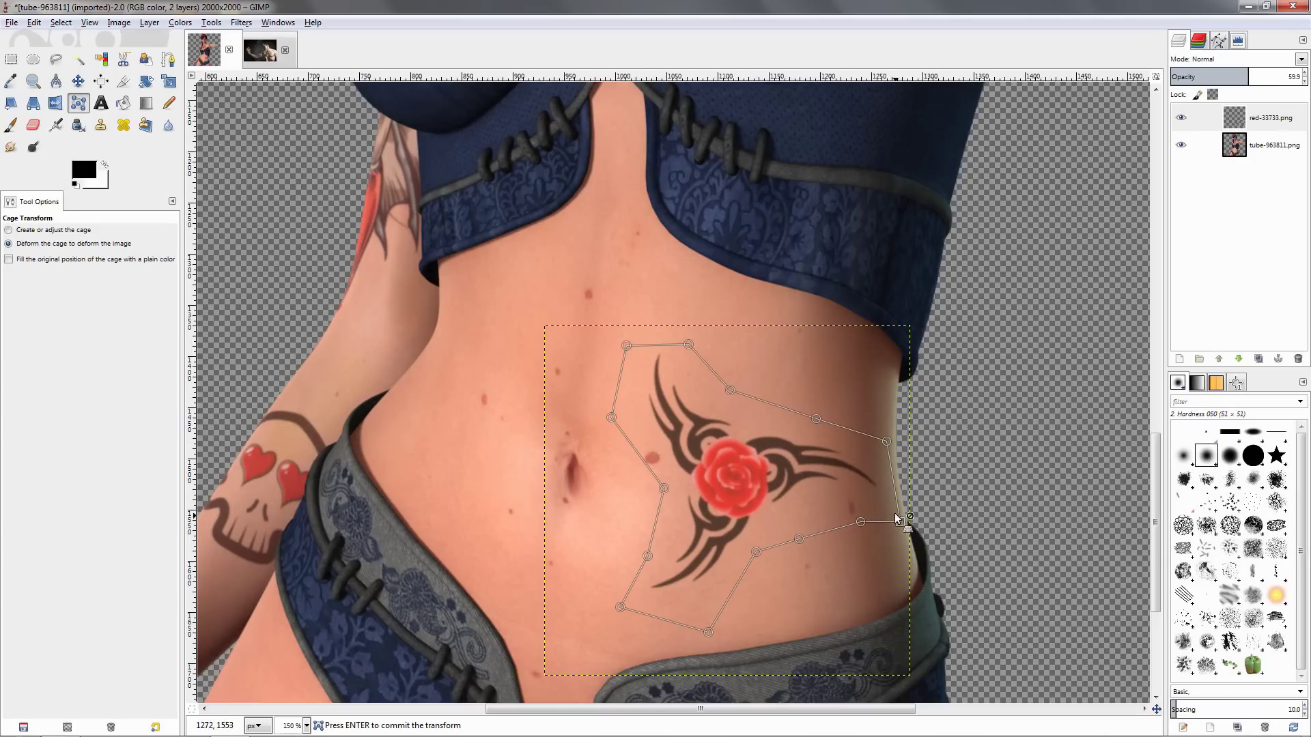
left_click_drag(886, 442, 883, 452)
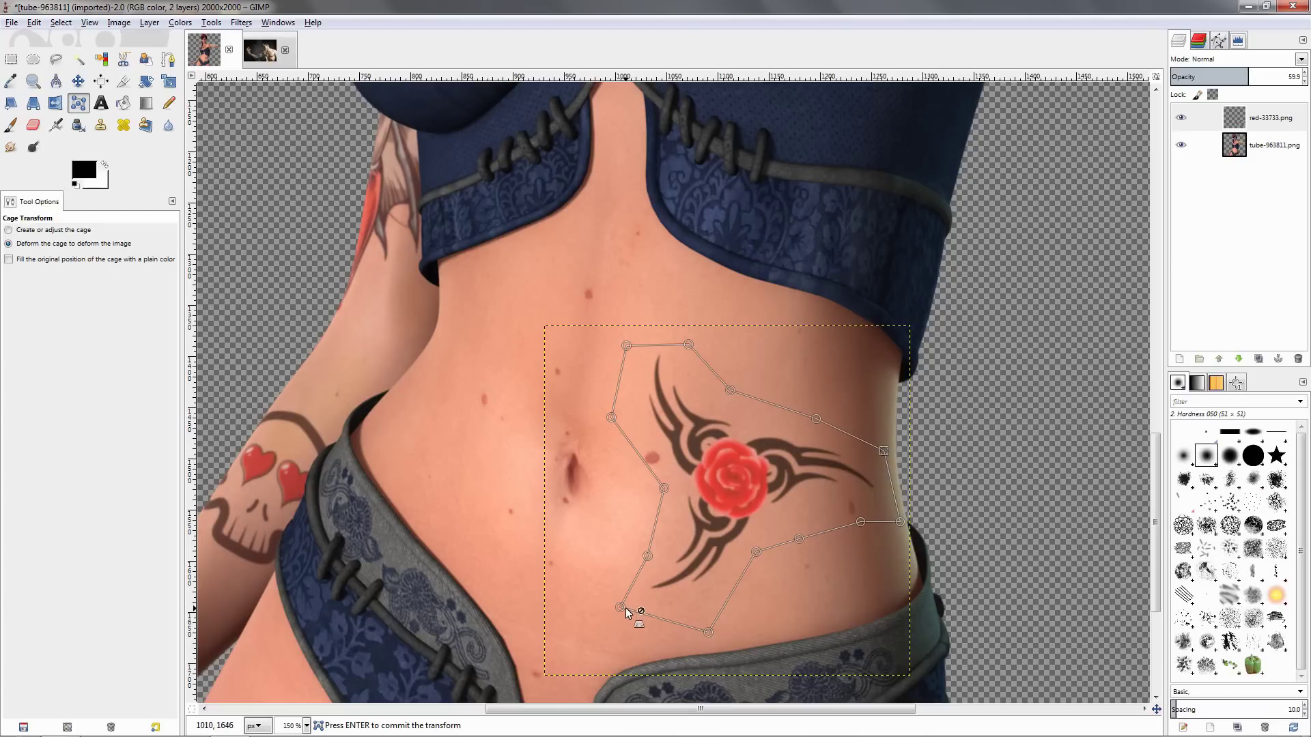
left_click_drag(620, 608, 594, 608)
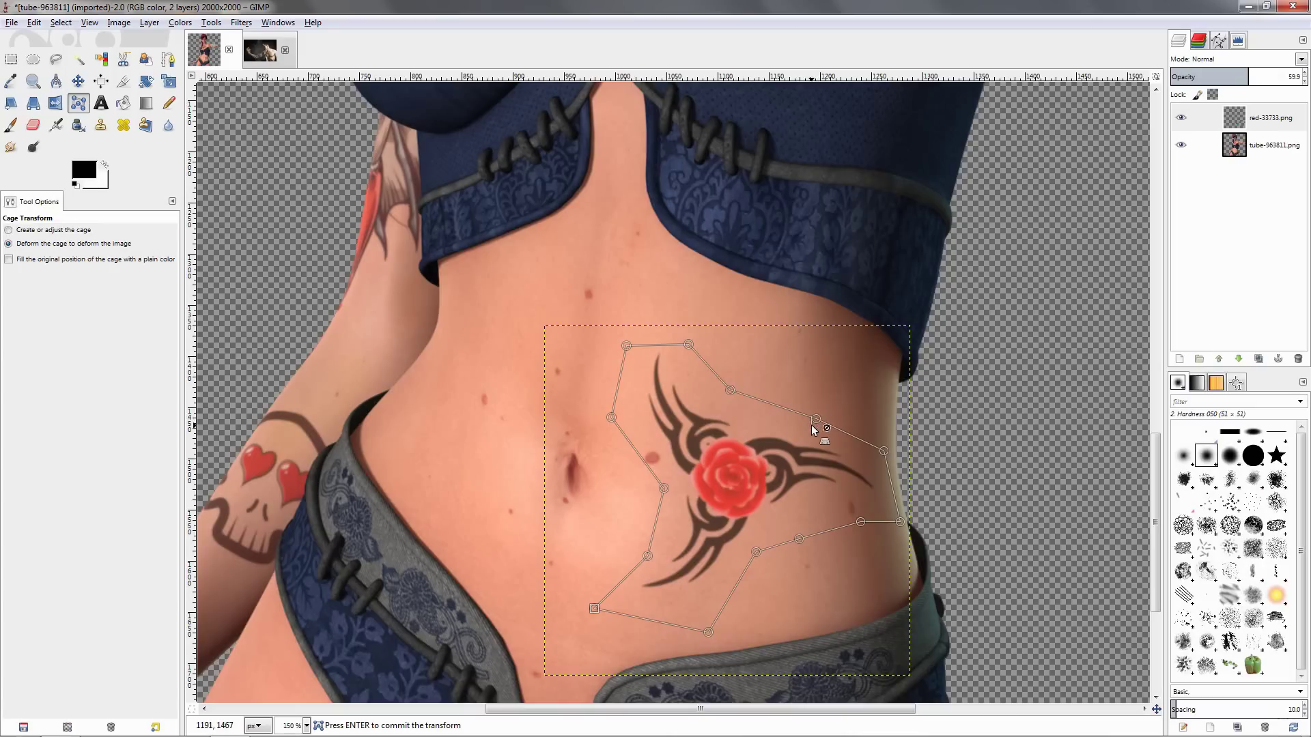
left_click_drag(817, 419, 815, 433)
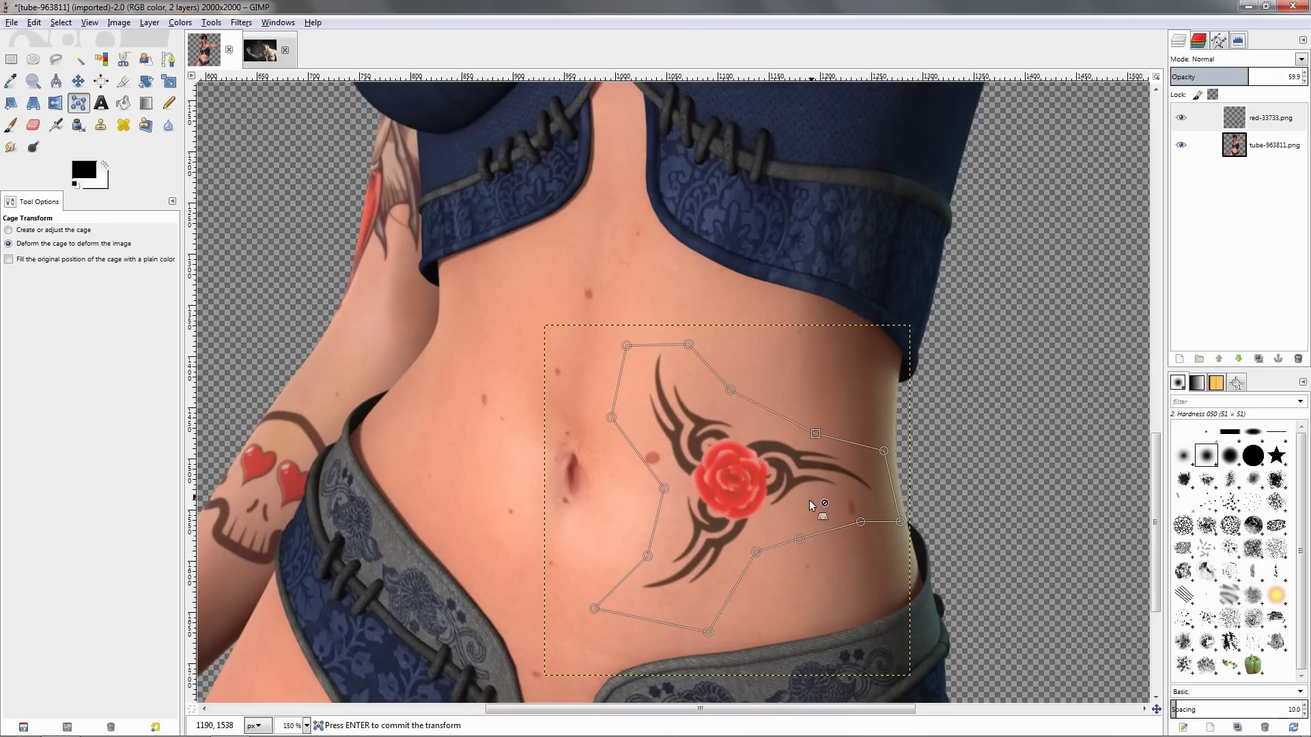
left_click_drag(626, 346, 612, 312)
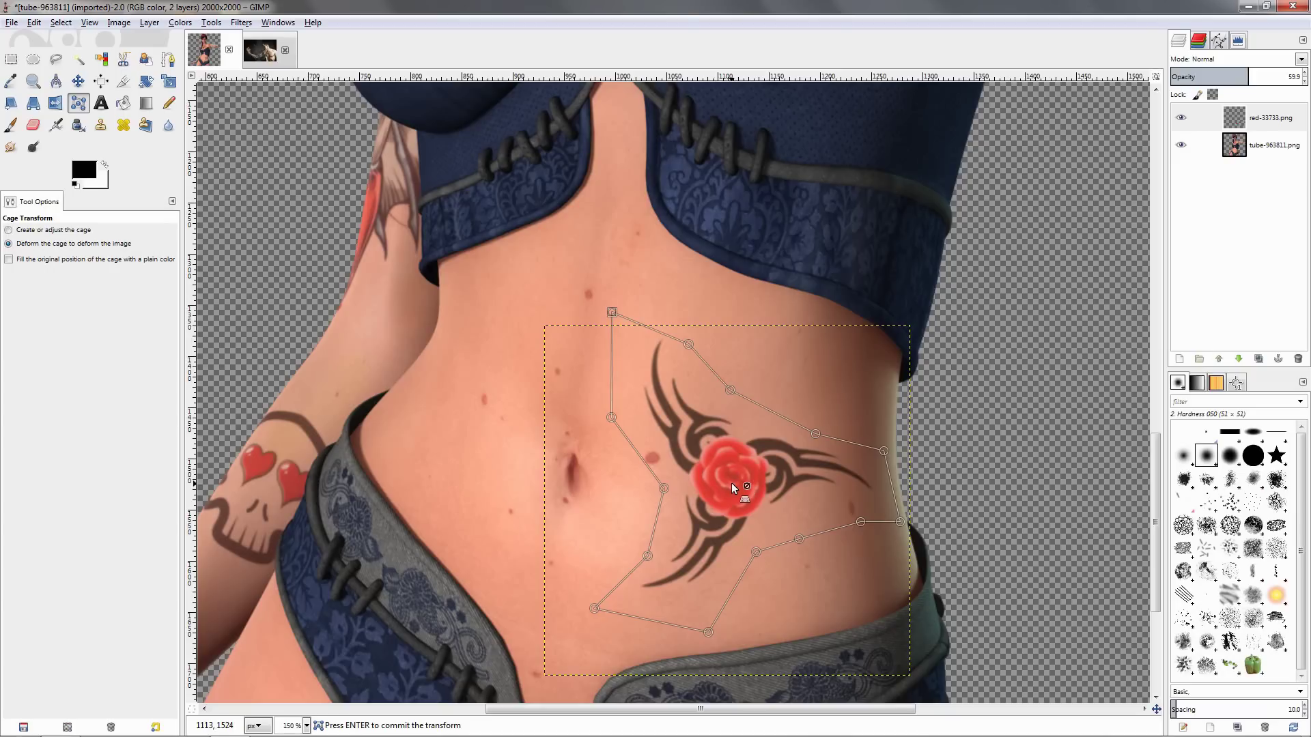
key("Return")
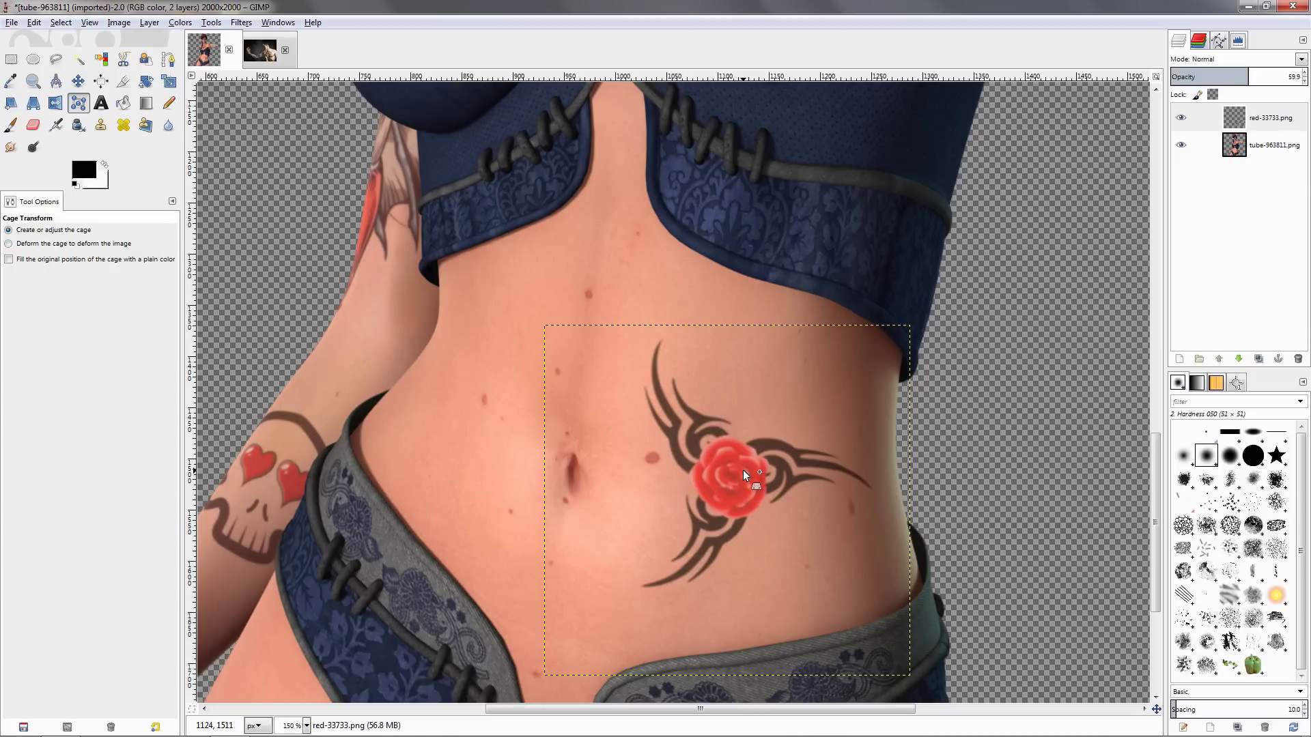
- Set the red-33733 tattoo layer opacity to 55 and zoom to check the blend on her belly
scroll(743, 470, "down", 3)
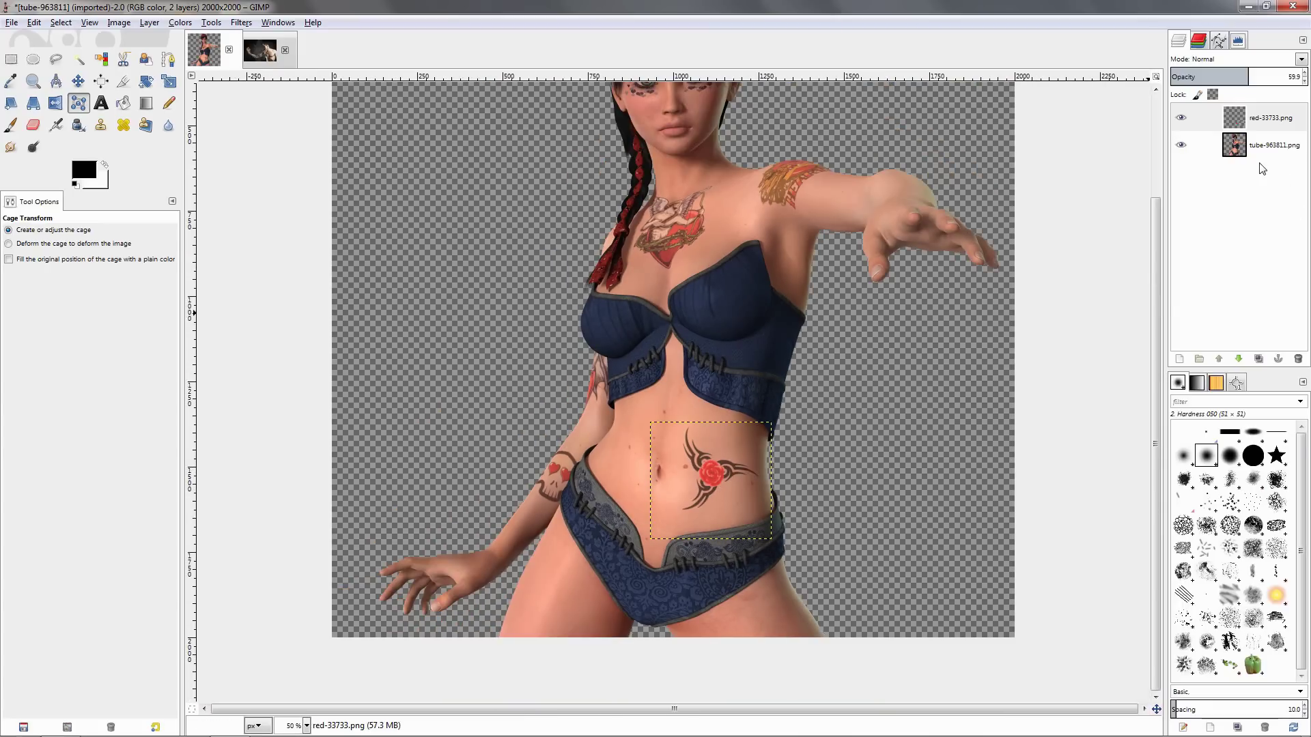
left_click(1263, 146)
scroll(873, 428, "down", 1)
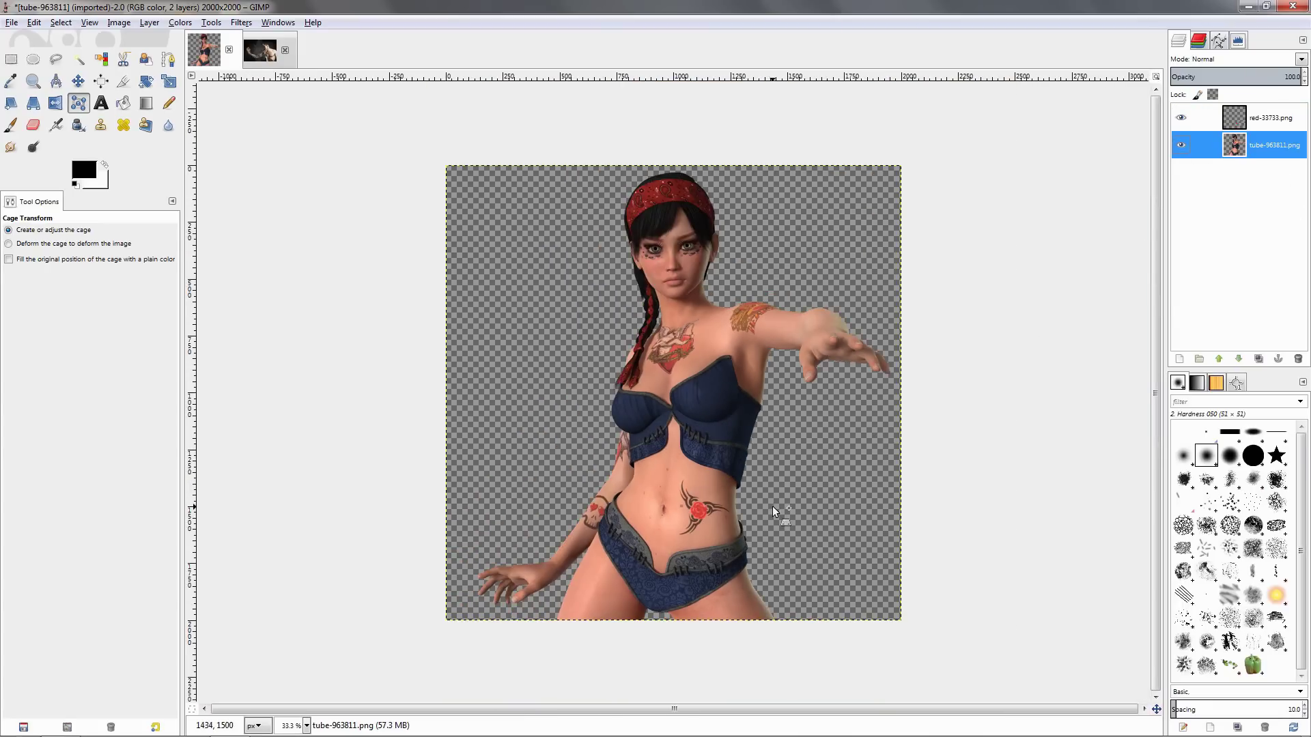
scroll(751, 515, "up", 2)
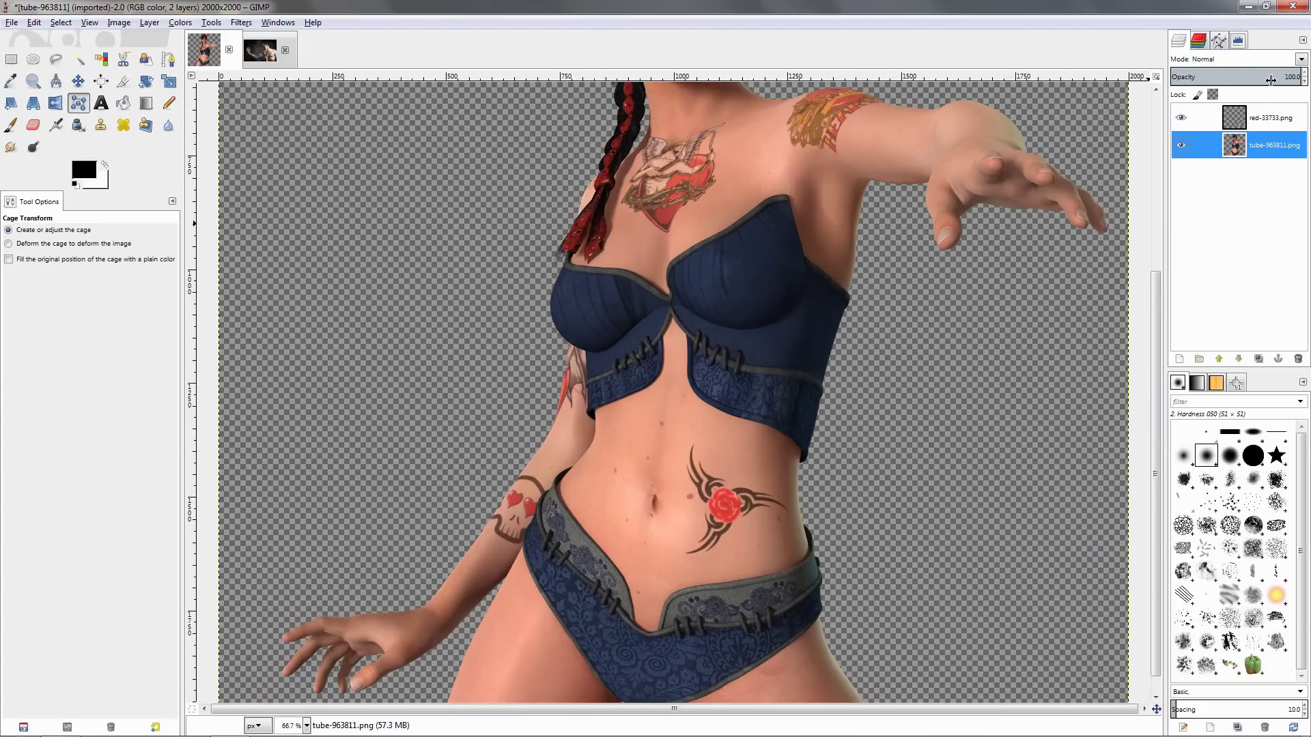
left_click(1202, 118)
left_click(1293, 78)
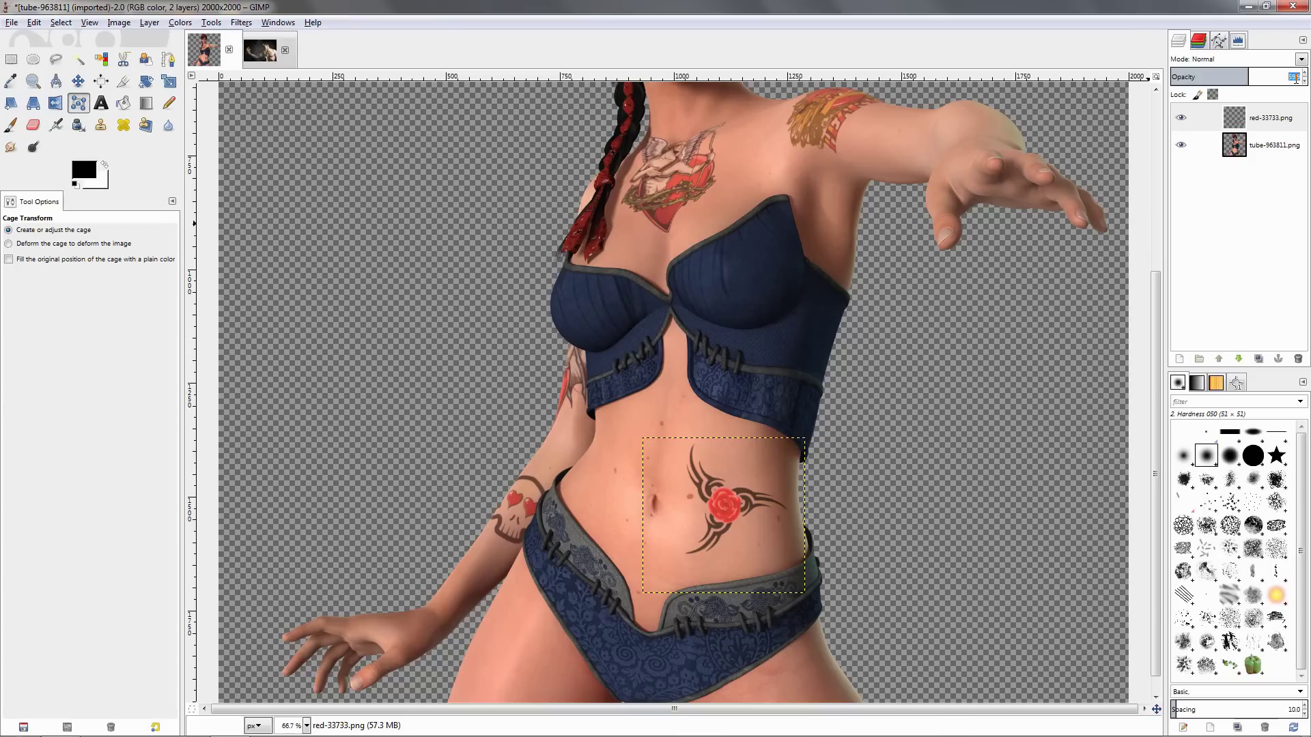
type("55")
key("Return")
left_click(1270, 145)
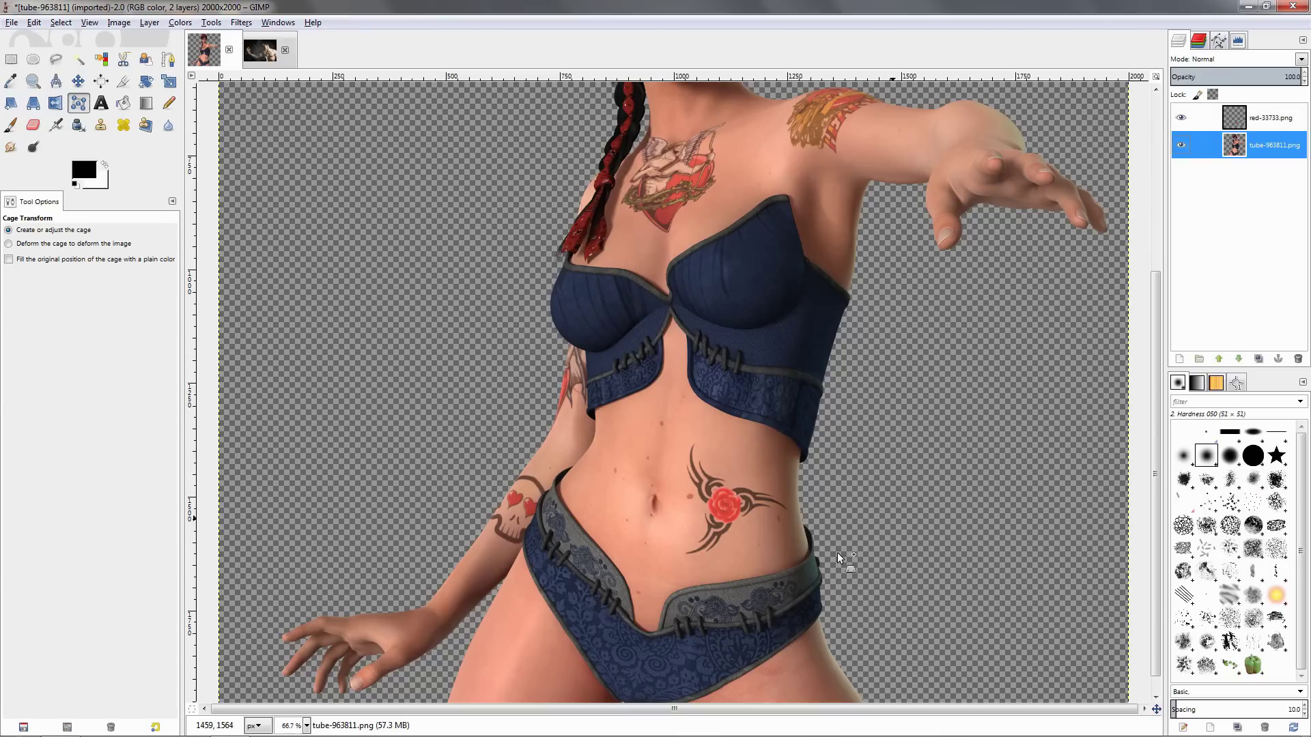
scroll(732, 574, "down", 2)
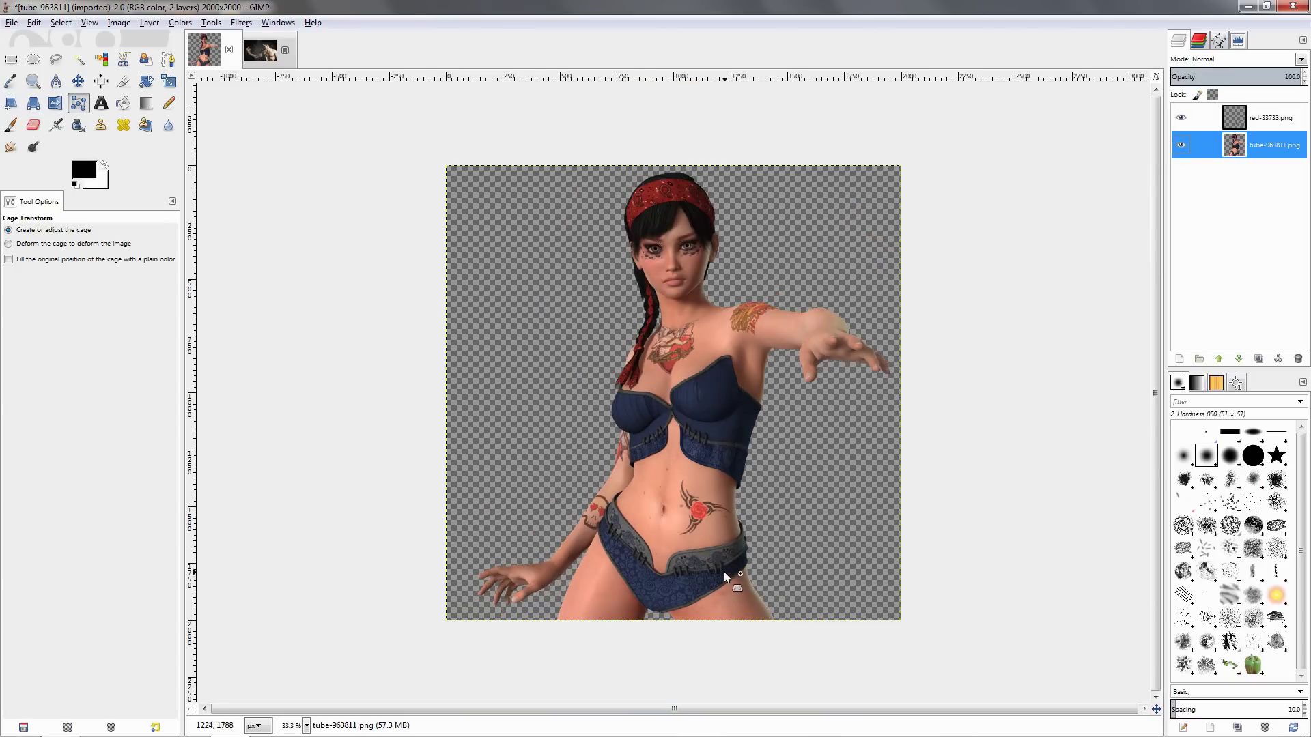
scroll(723, 572, "up", 2)
scroll(723, 571, "down", 1)
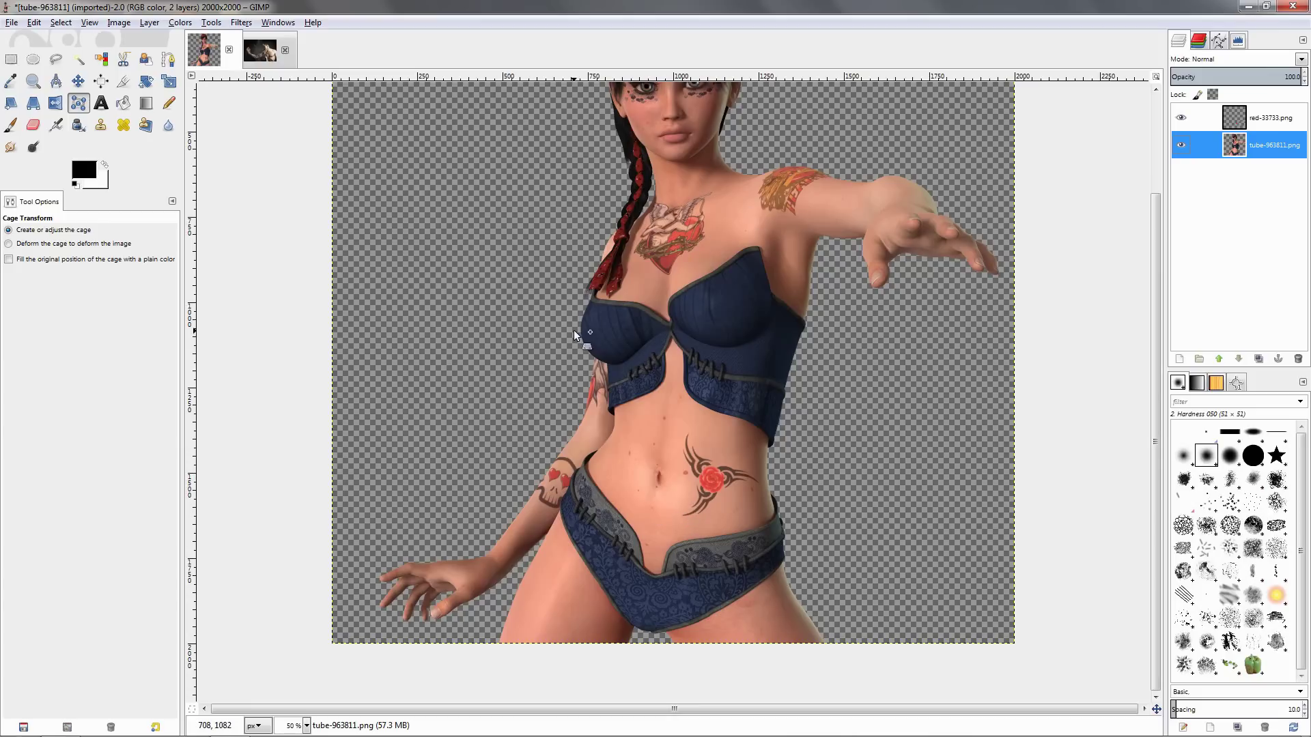
- In the man's image, scale the abstract tribal pattern layer down toward its top
left_click(260, 50)
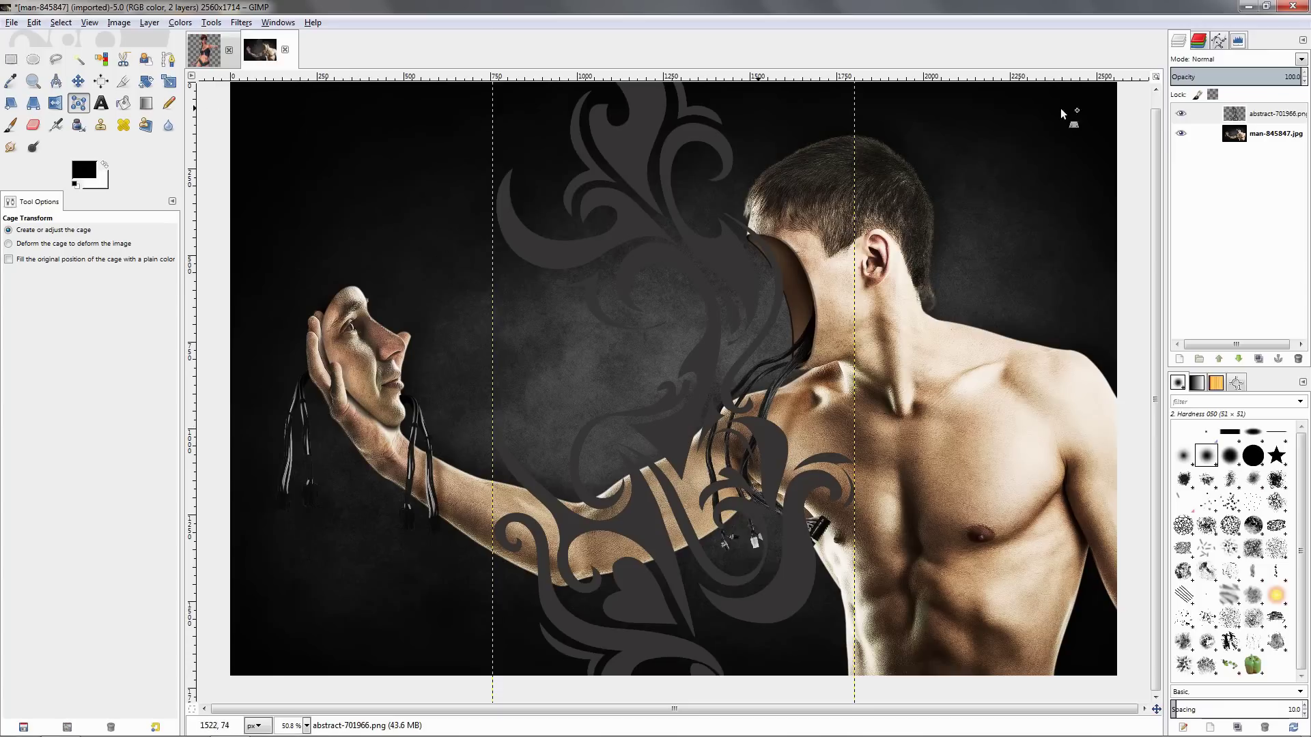
left_click(1200, 114)
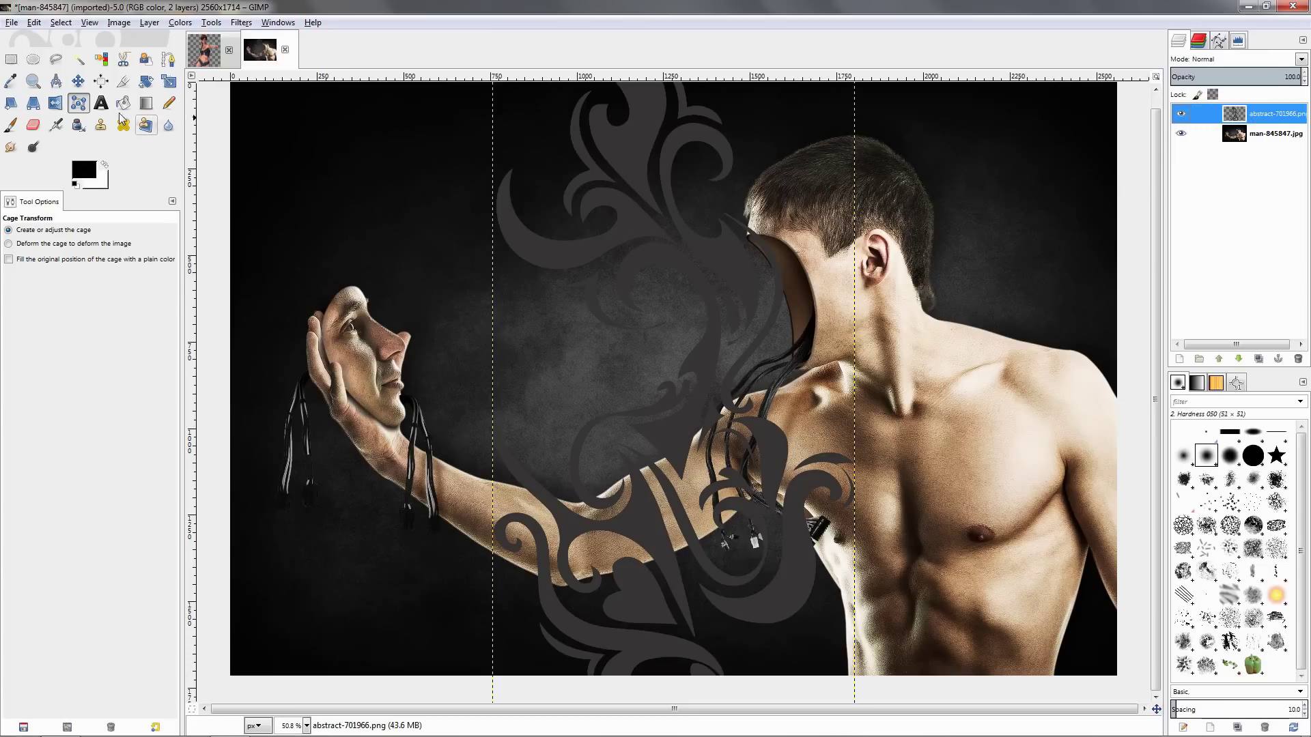
left_click(170, 82)
left_click(717, 379)
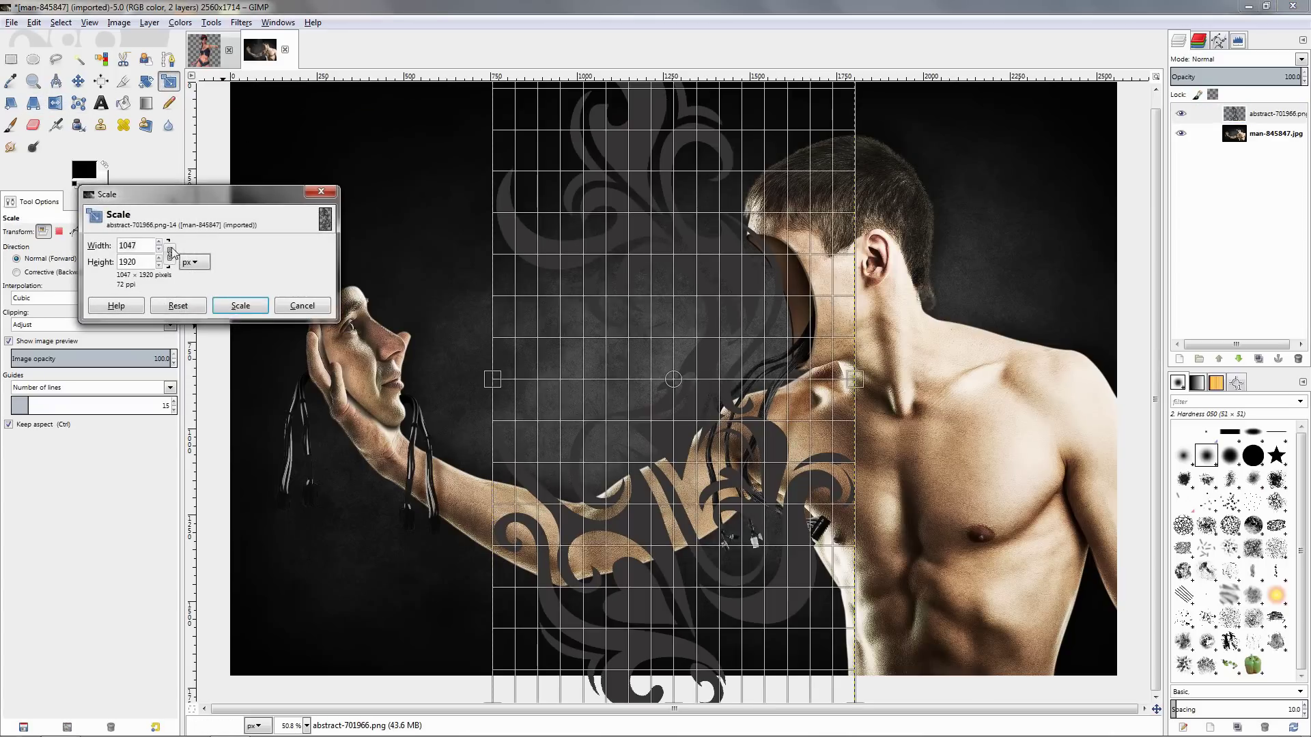
left_click_drag(809, 607, 547, 142)
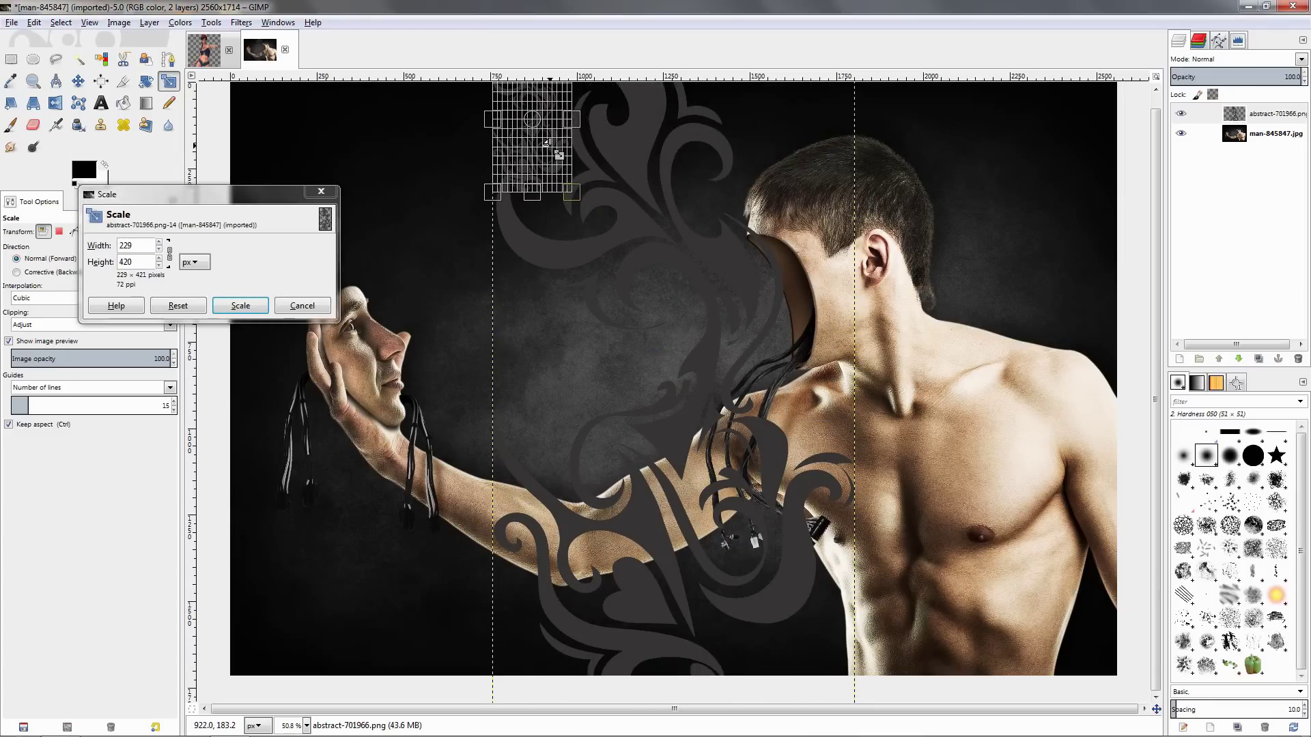
left_click(256, 308)
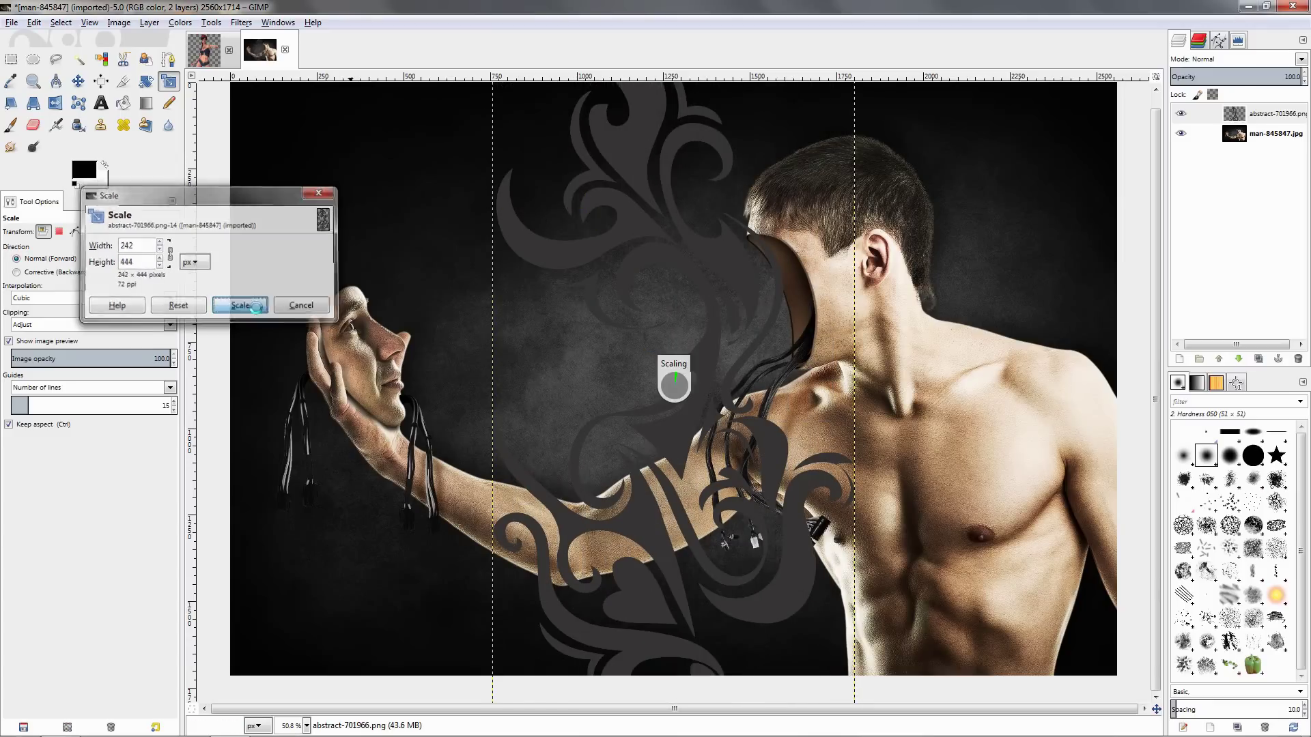
- Move the tattoo onto the man's upper chest and shrink it further to fit
left_click(78, 82)
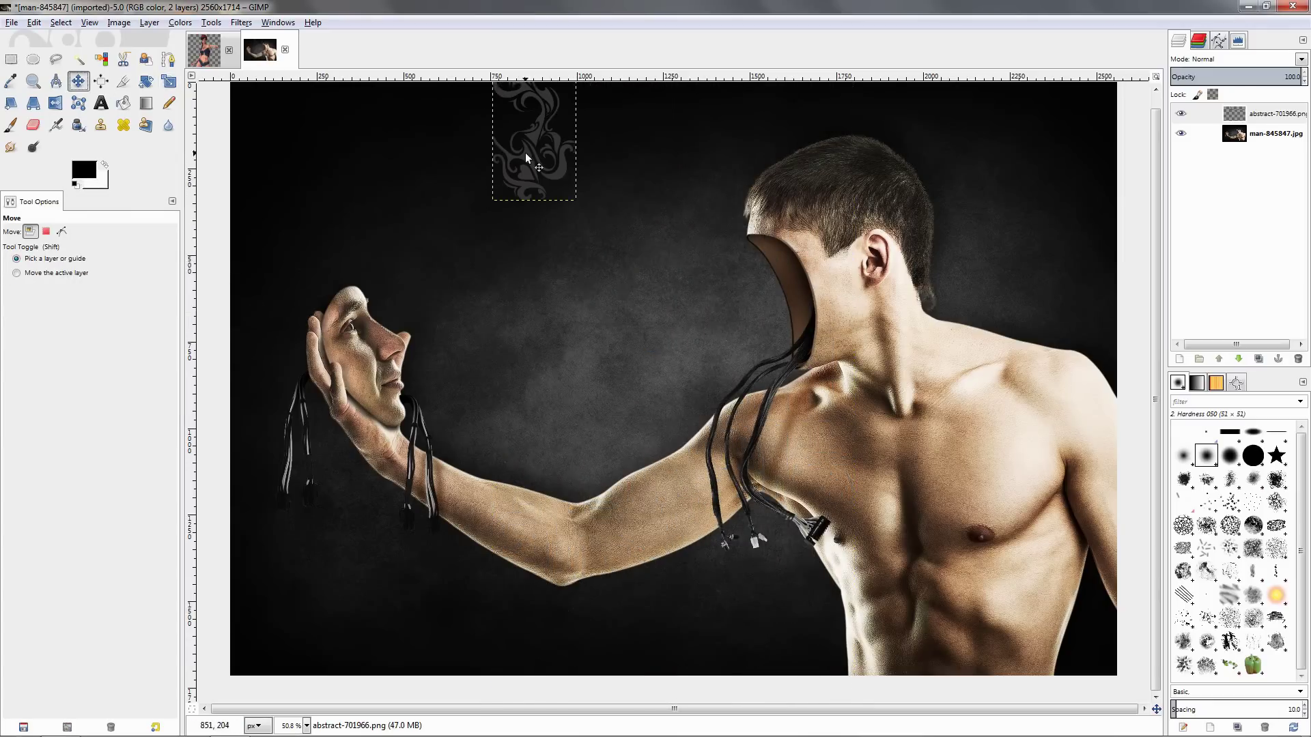
left_click_drag(534, 142, 990, 447)
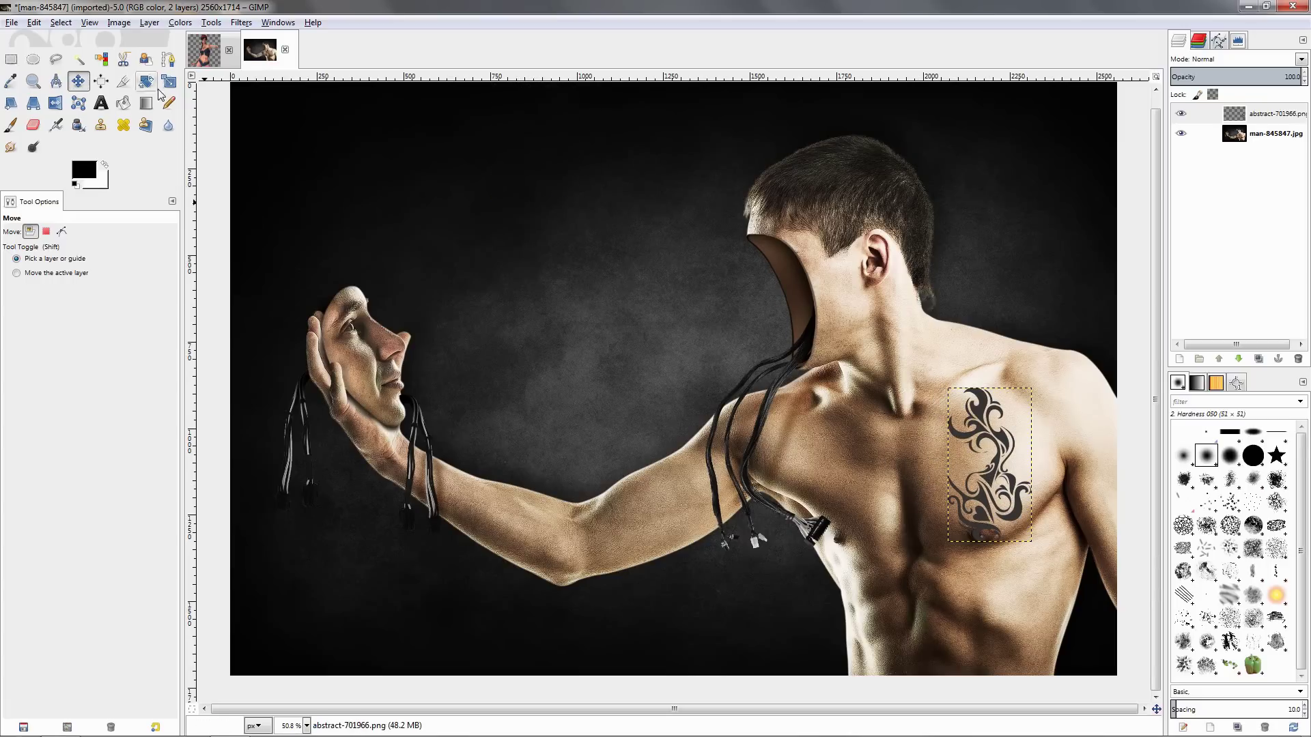
left_click(169, 81)
left_click(933, 502)
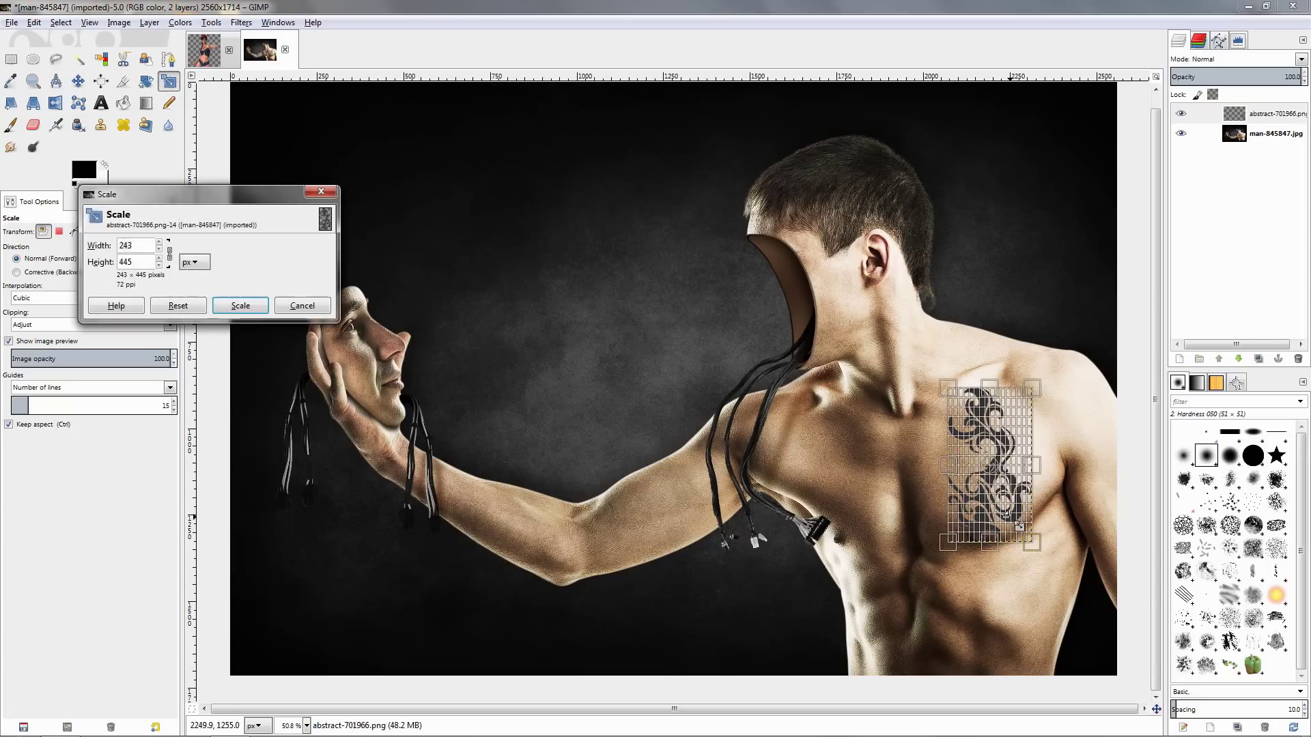
left_click_drag(1017, 518, 988, 460)
left_click(239, 305)
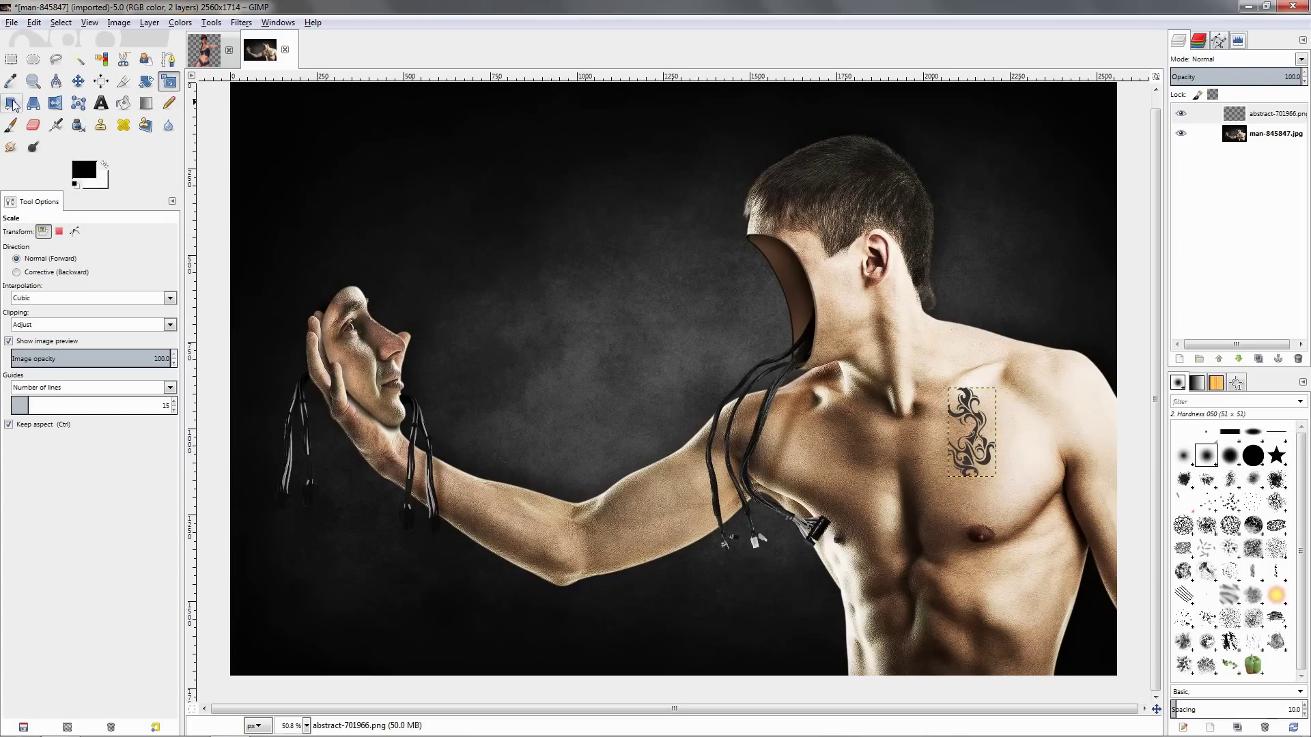
- Rotate the chest tattoo to lie sideways and shift it slightly down and right
left_click(146, 81)
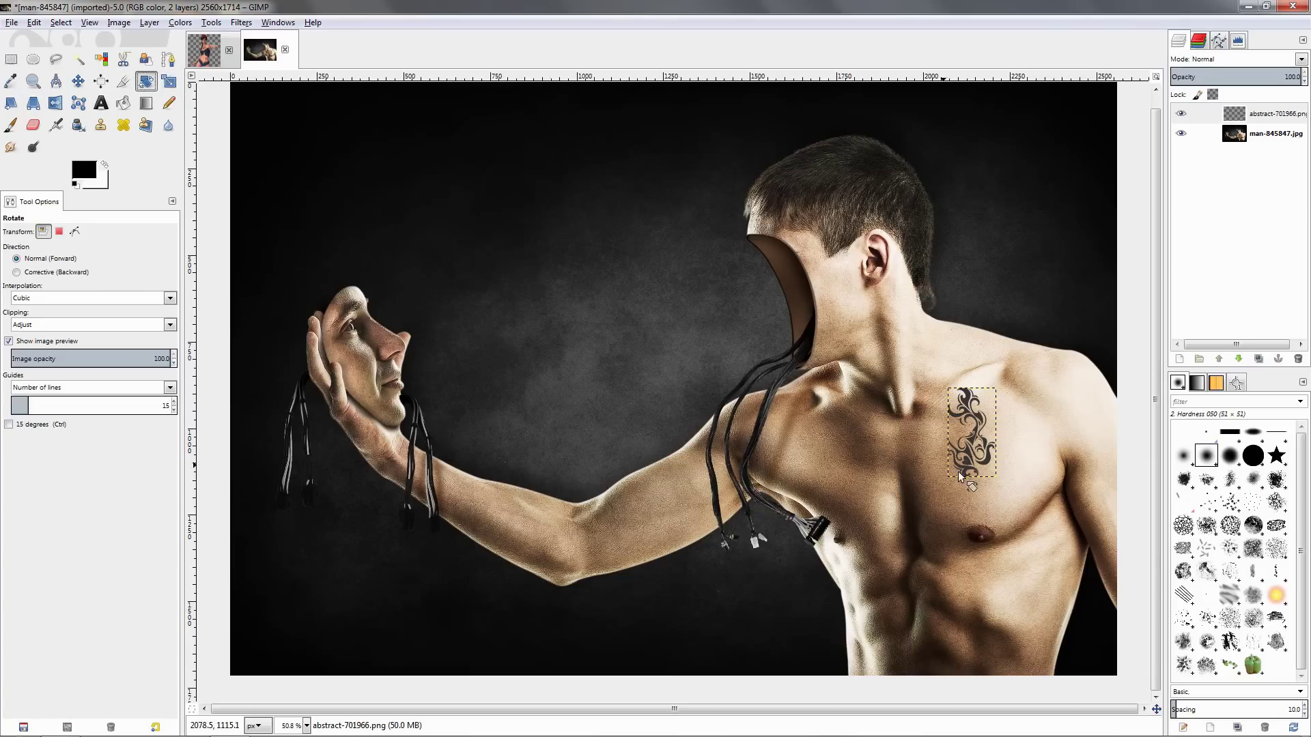
left_click(975, 417)
left_click_drag(975, 417, 954, 427)
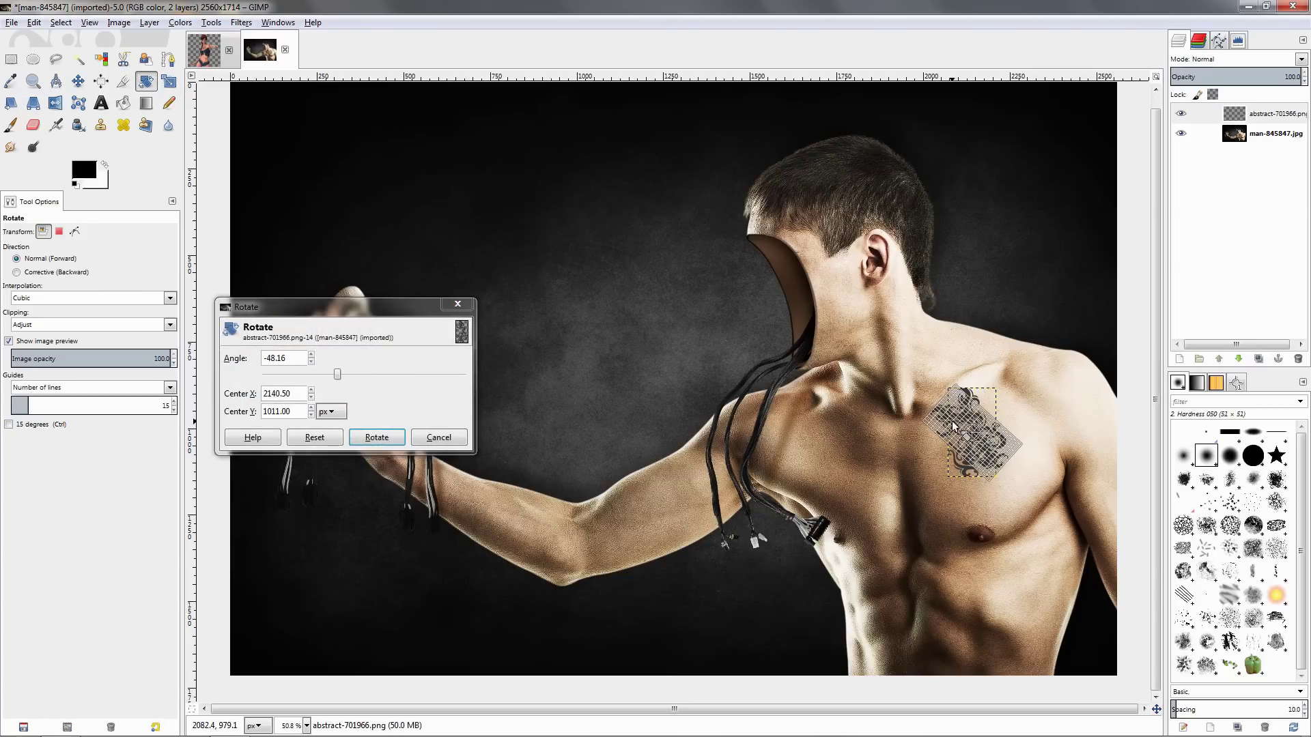
left_click(377, 437)
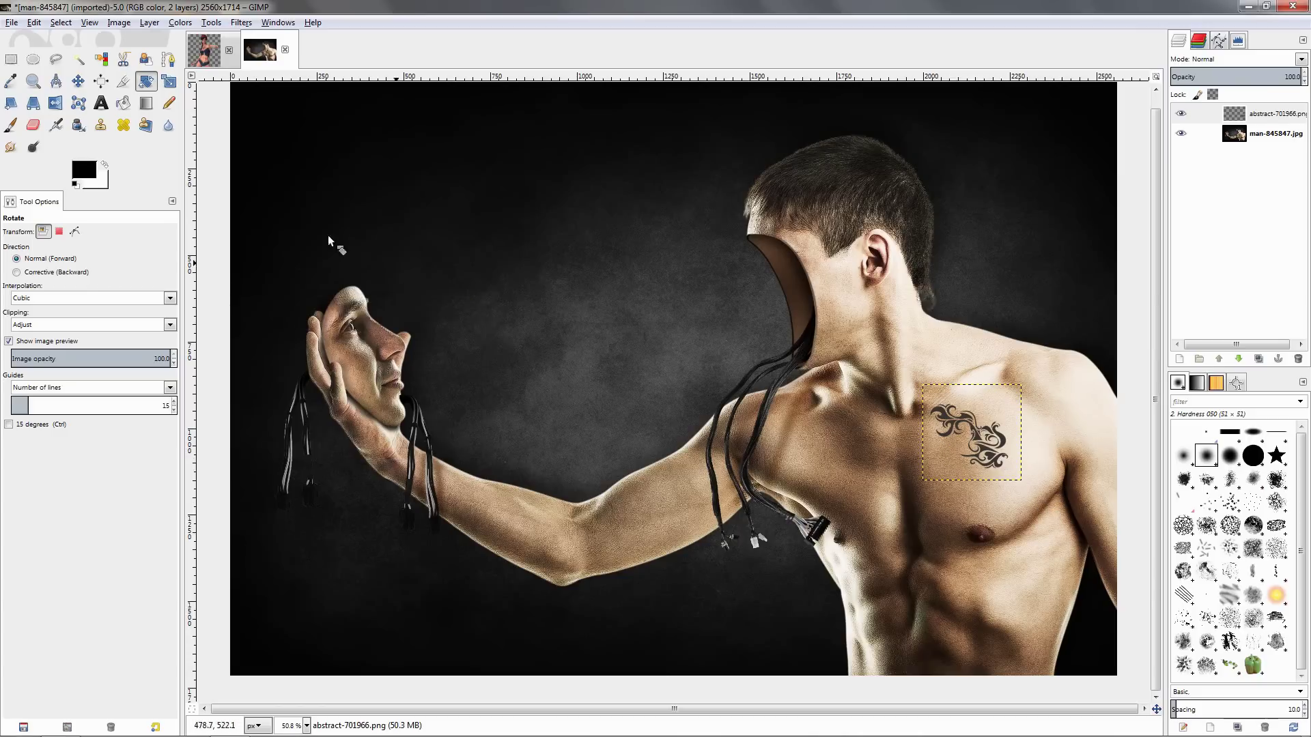
left_click(77, 83)
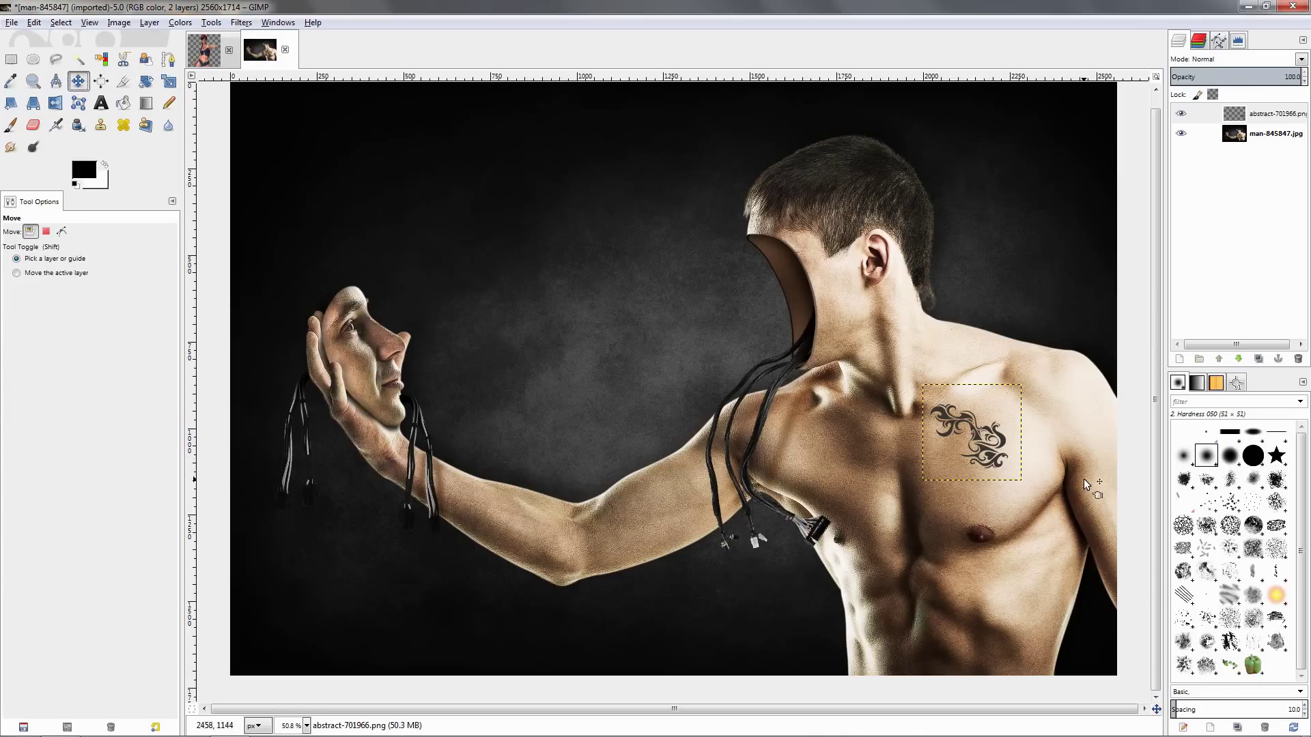
left_click_drag(1004, 445, 1026, 474)
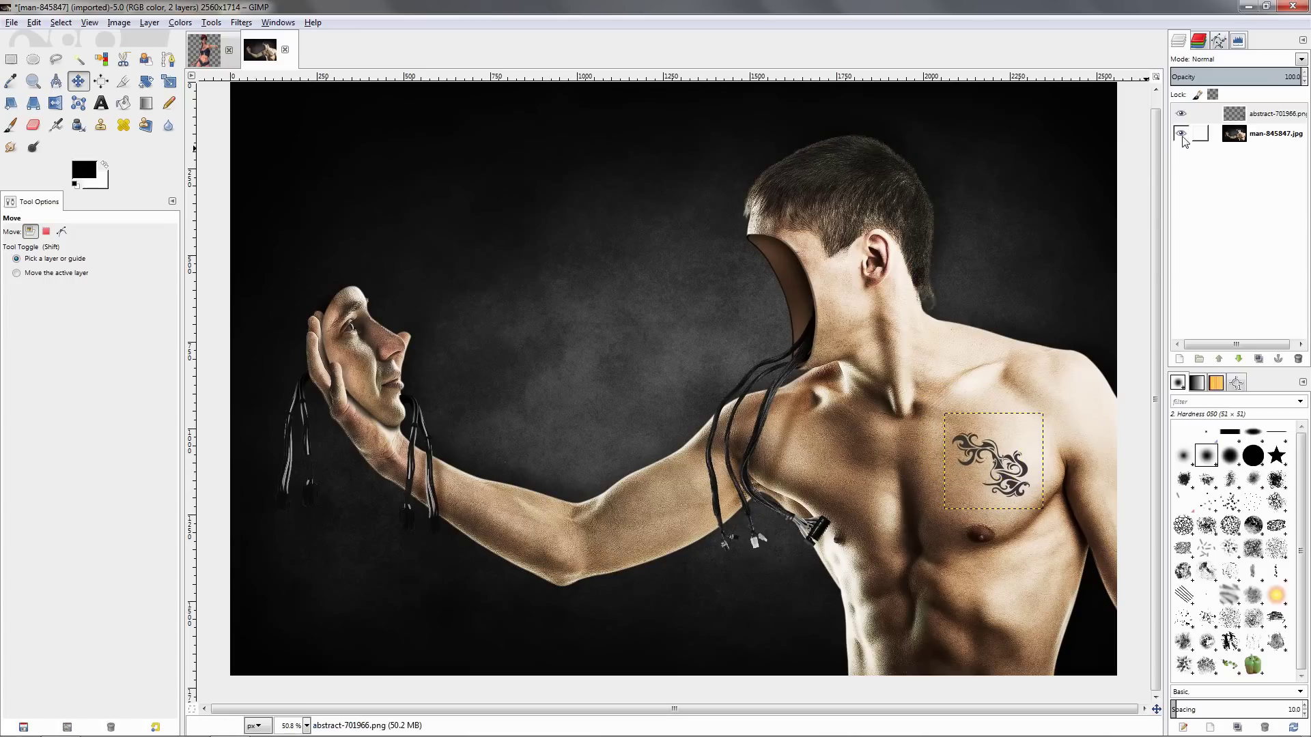
- Lower the tattoo layer's opacity, then make the man photo layer active
left_click_drag(1269, 76, 1280, 77)
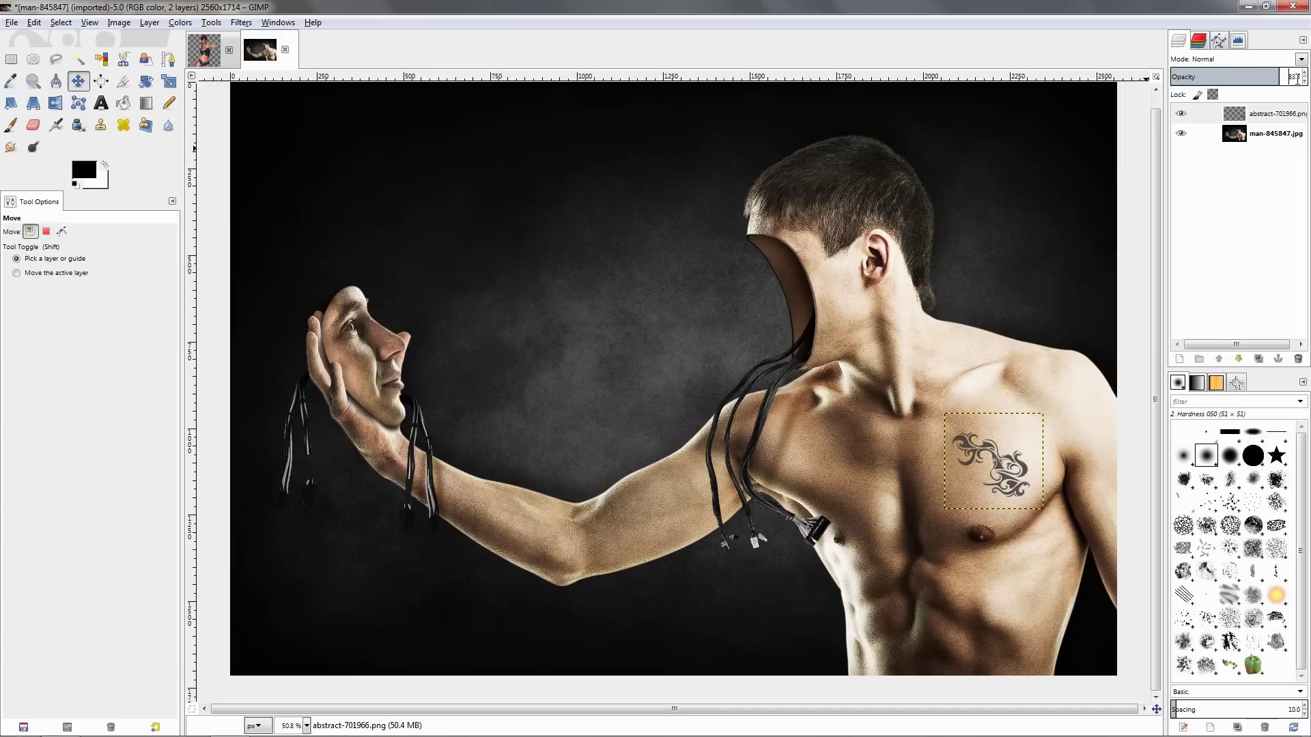
left_click(1274, 133)
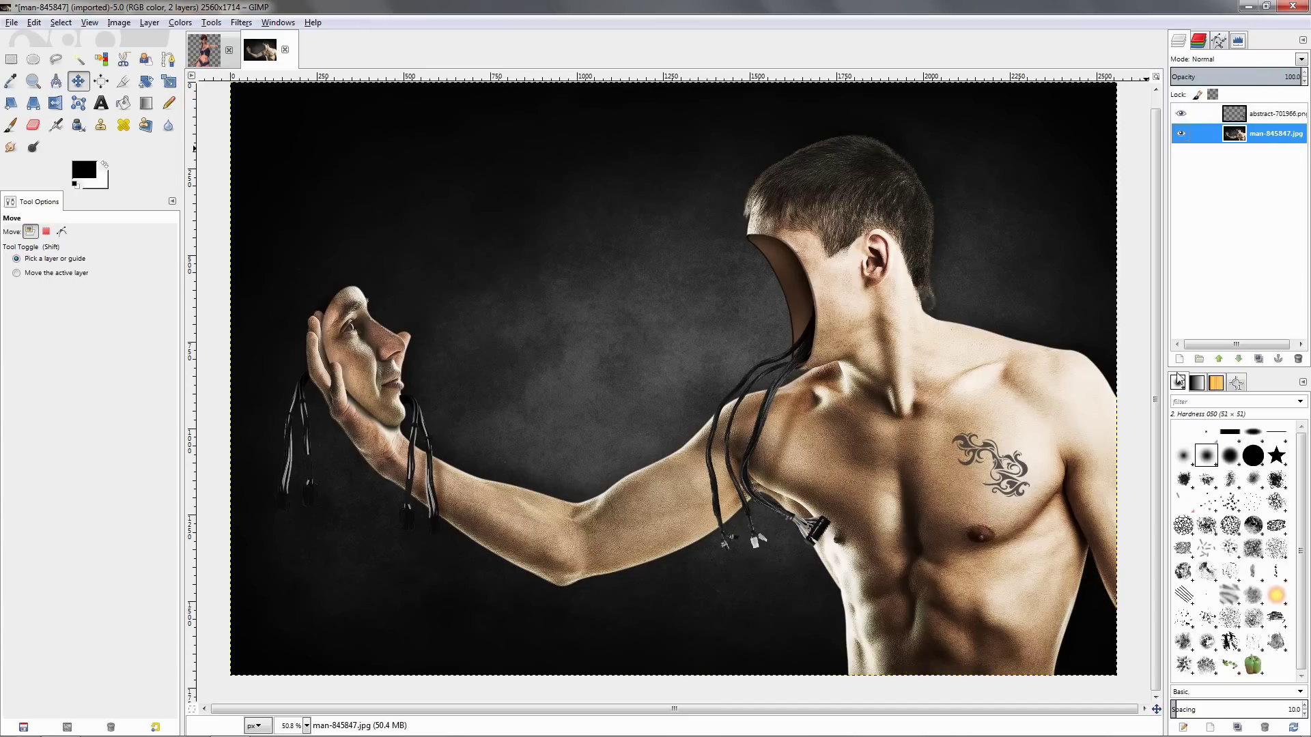
scroll(984, 530, "down", 3)
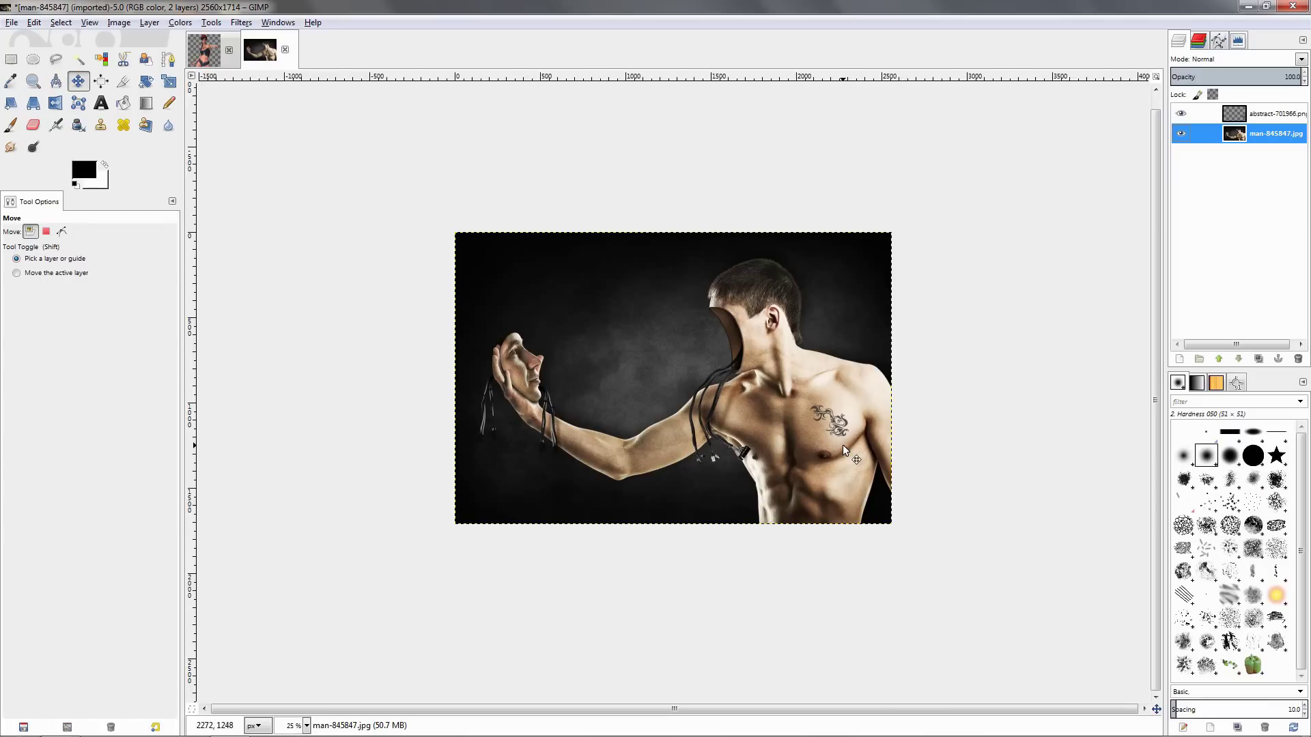
scroll(842, 445, "up", 2)
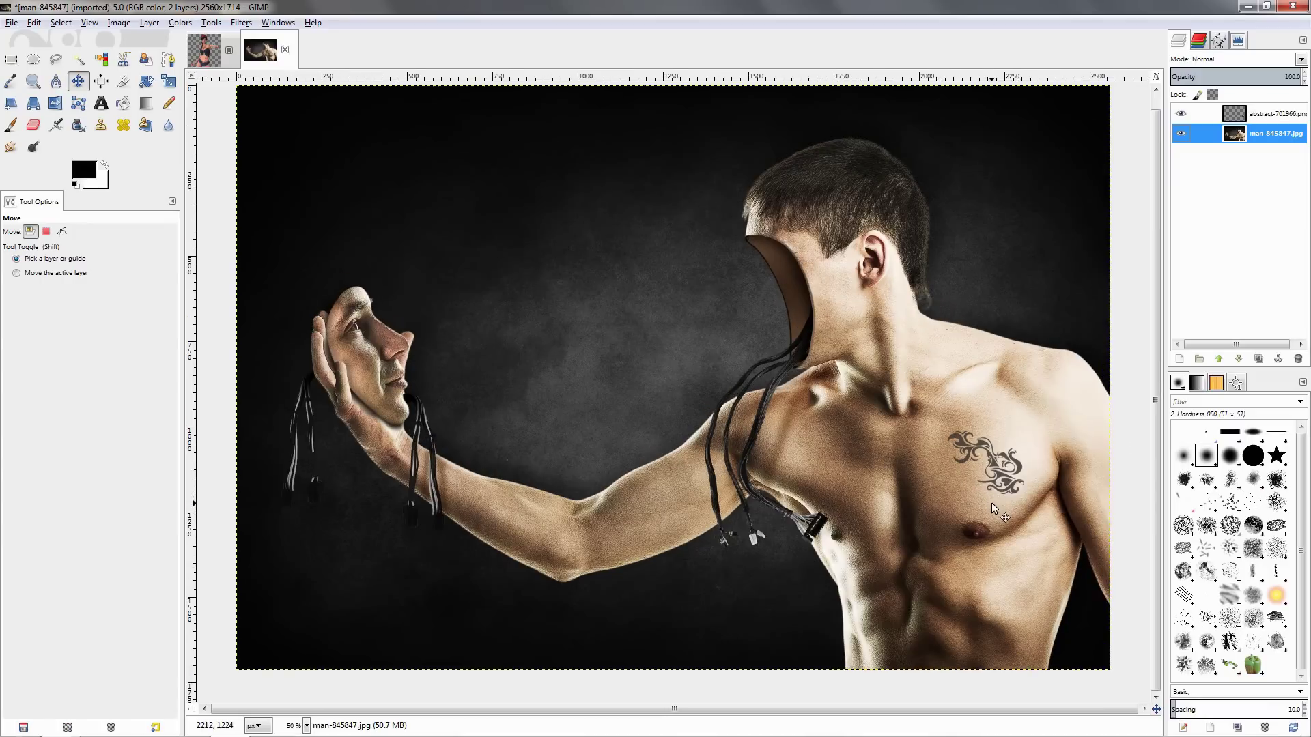
scroll(992, 504, "down", 1)
scroll(991, 508, "up", 1)
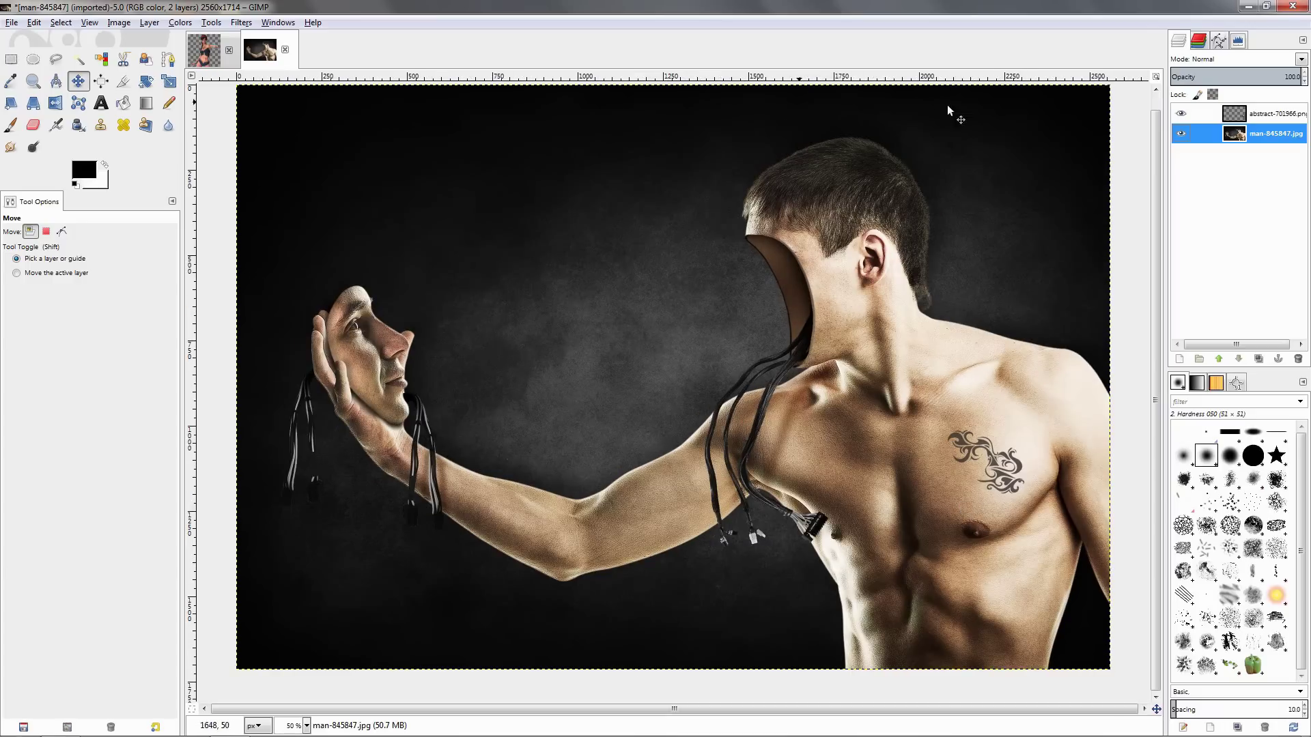
- Drag the tattoo layer down-right so it sits just above the man's nipple
left_click(1275, 114)
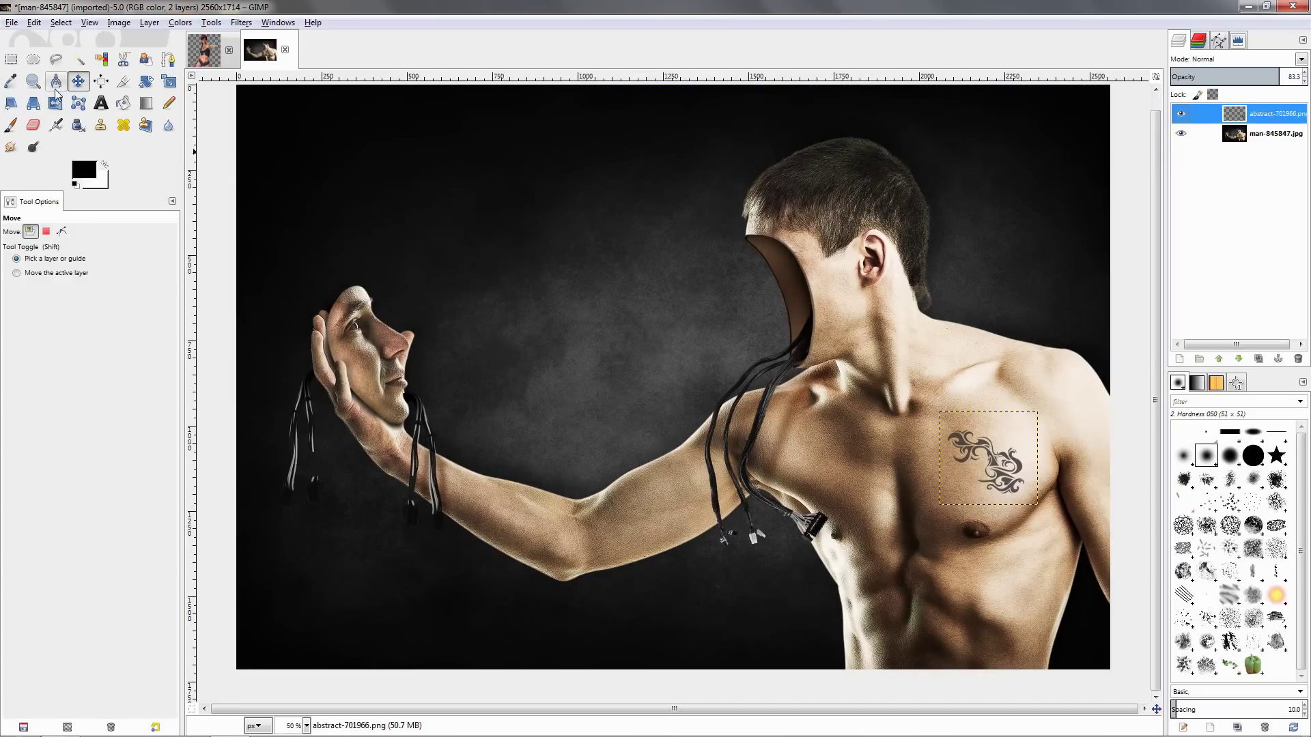
left_click_drag(1006, 486, 1039, 539)
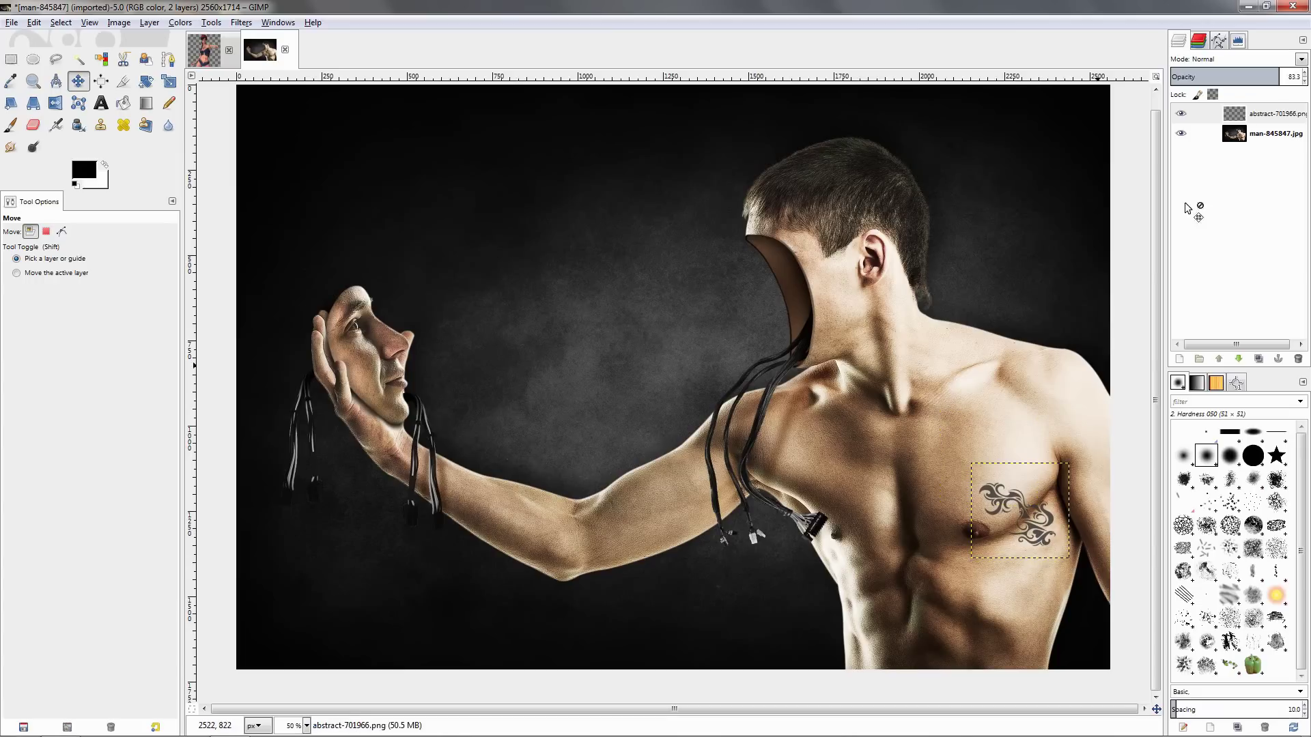
left_click(1191, 134)
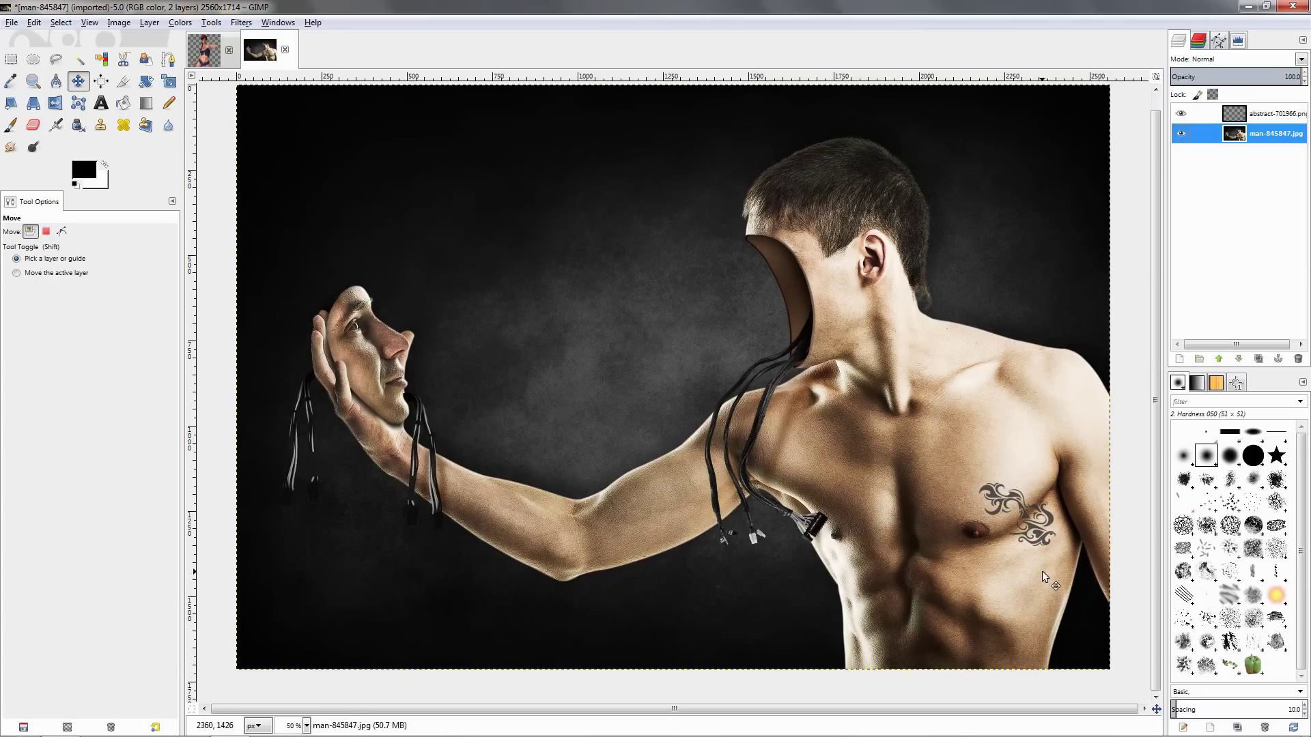
scroll(1043, 571, "up", 1)
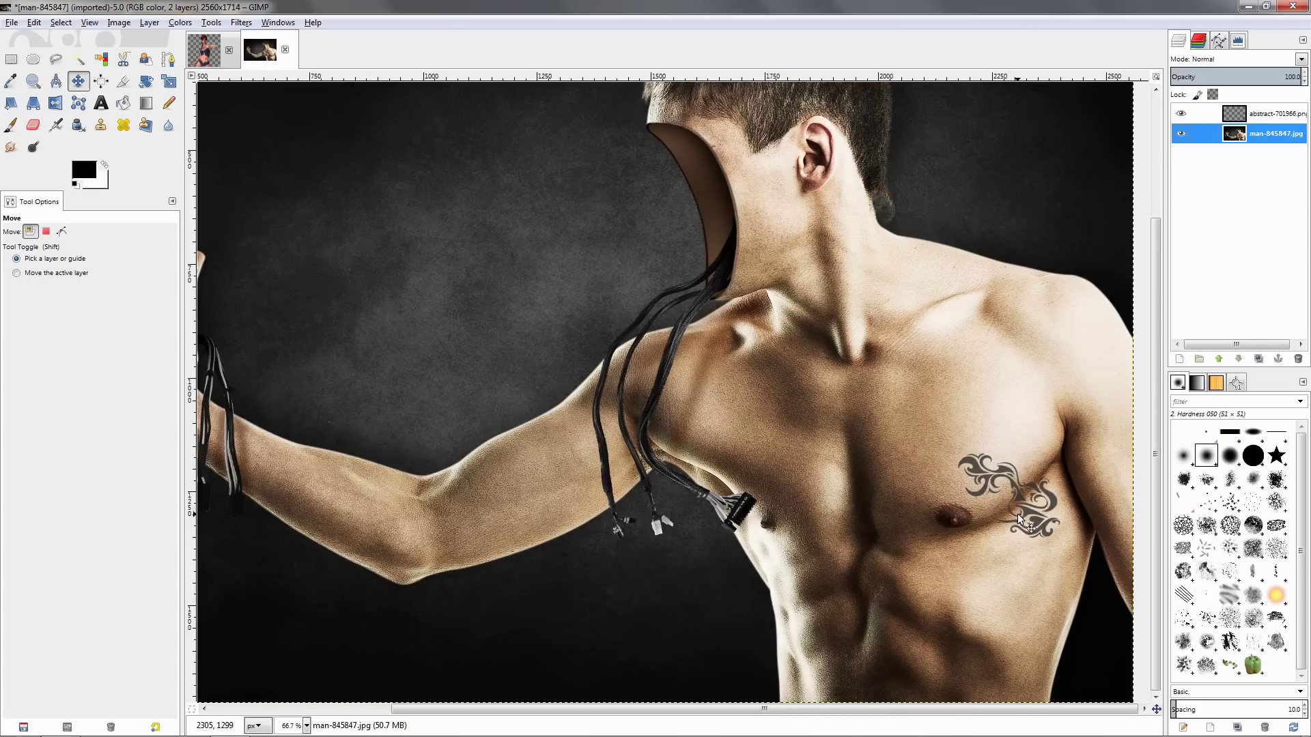
- Make the tattoo layer active, pick the Cage Transform tool, and zoom in on the chest tattoo
left_click(1233, 113)
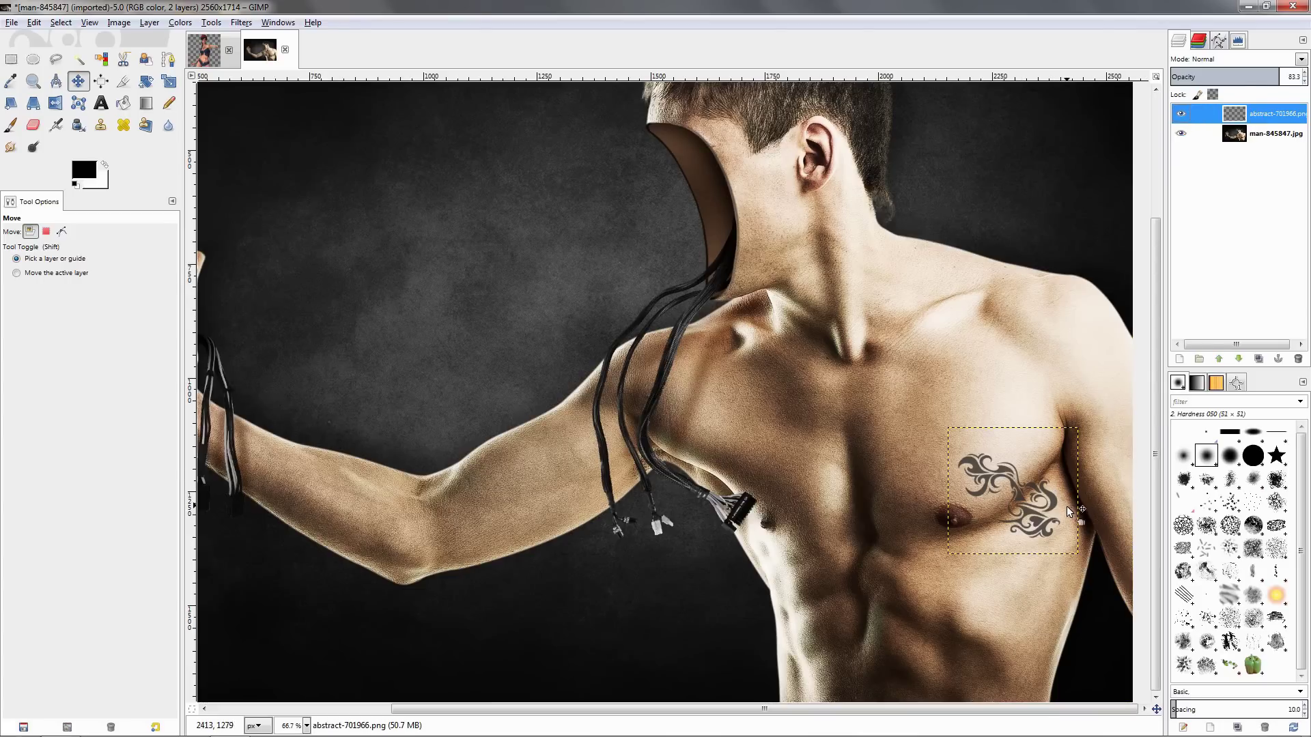
key("shift+g")
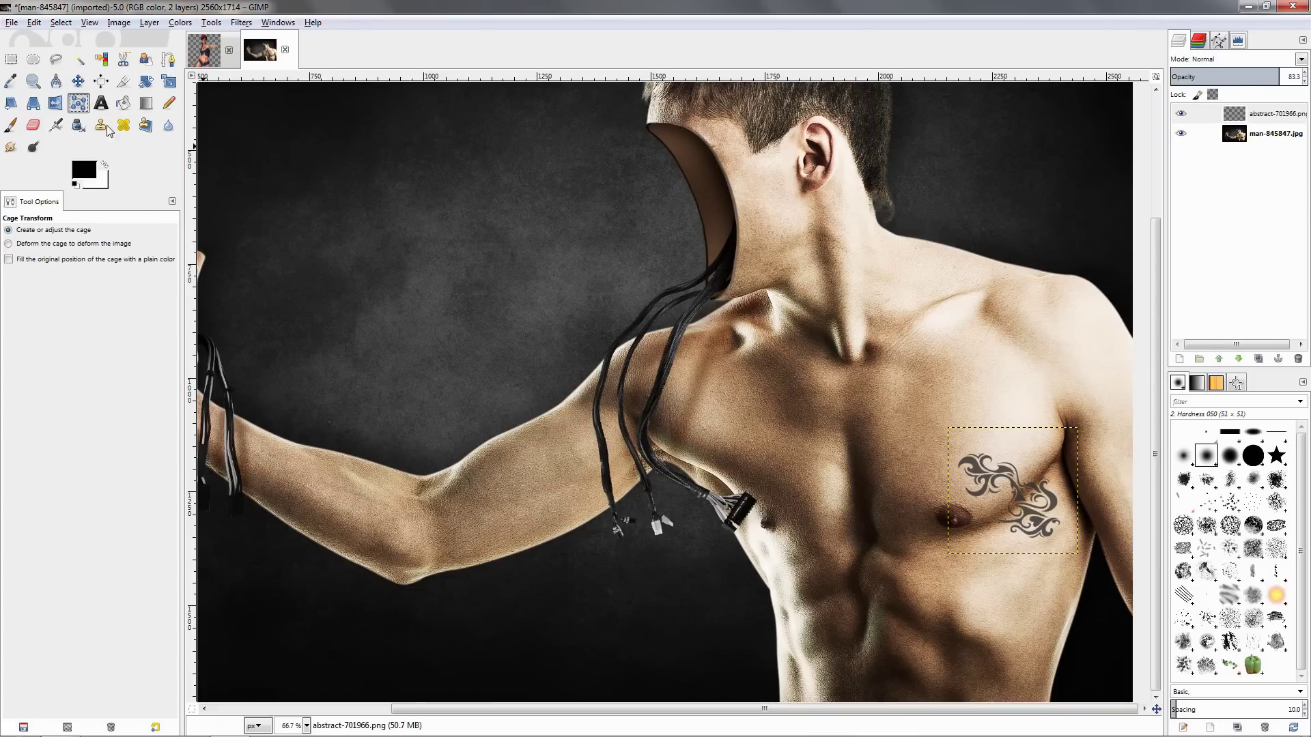
key("1")
key("plus")
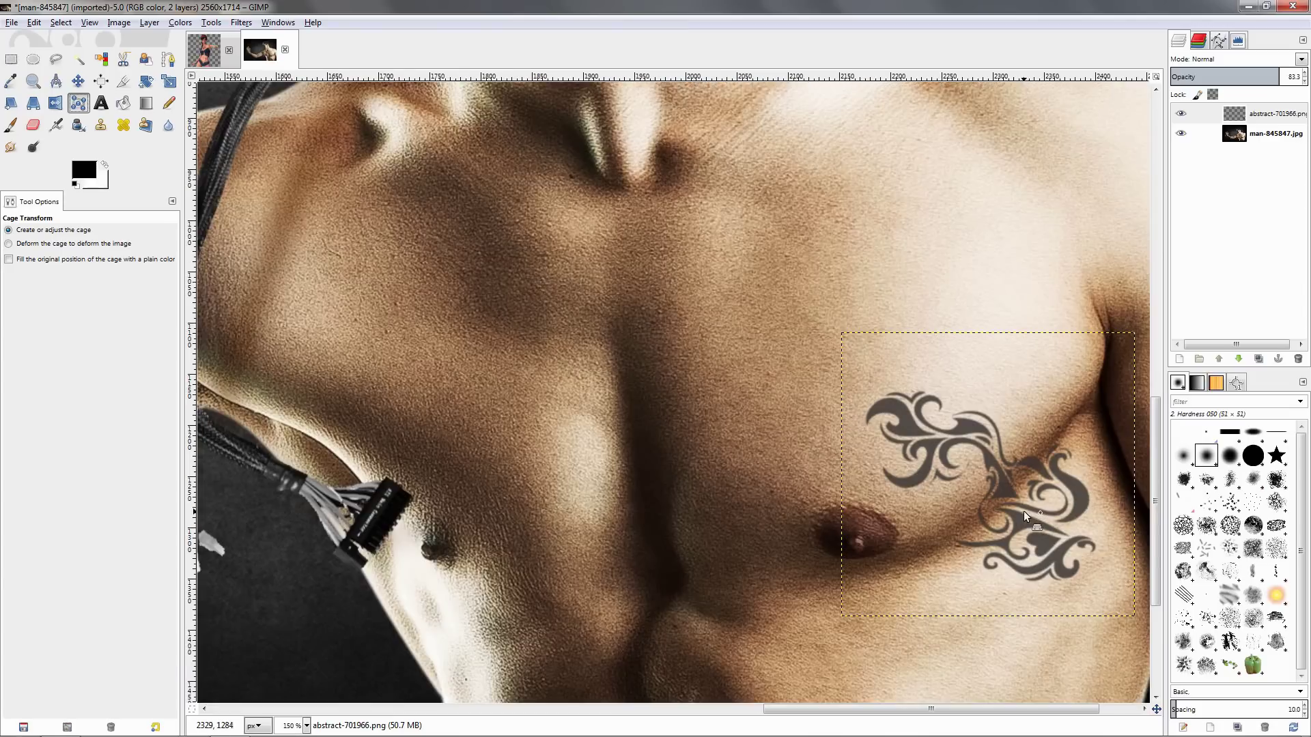
scroll(1005, 522, "right", 2)
scroll(887, 497, "down", 1)
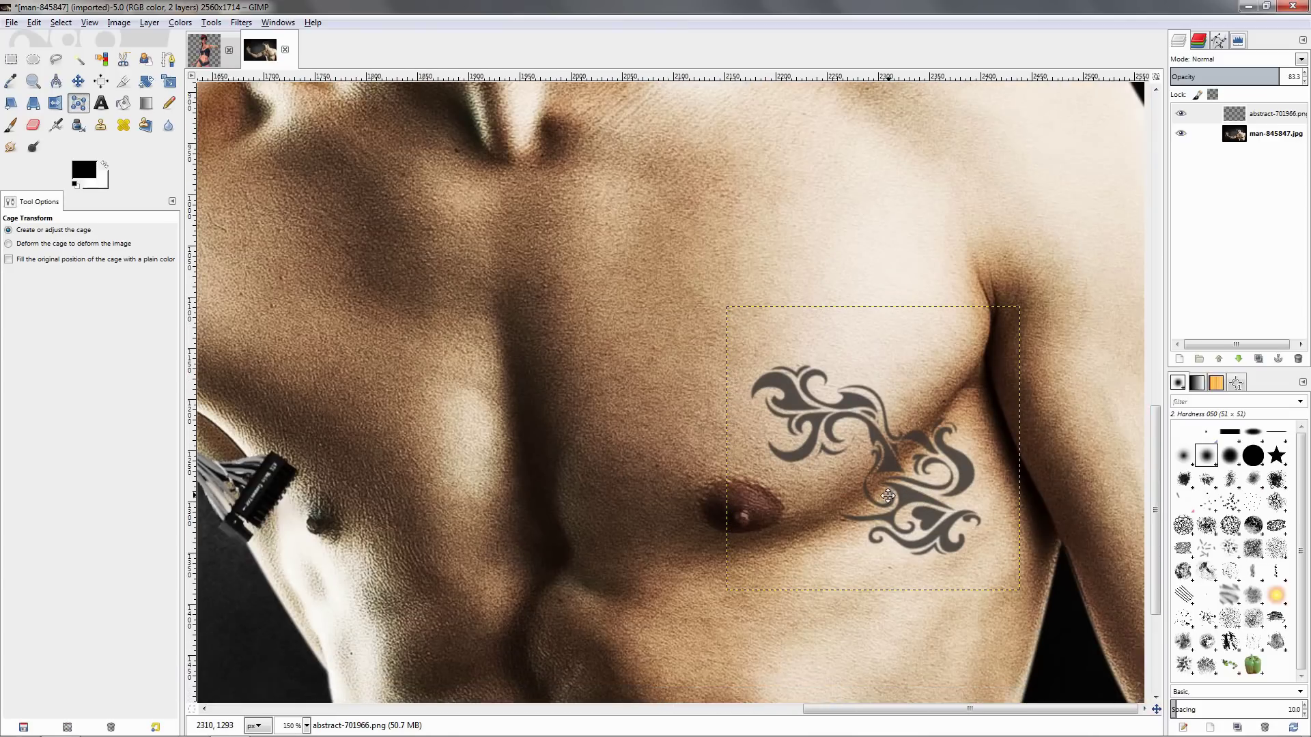
- Place eleven cage points around the tattoo's edges and close the cage on the first point
left_click(759, 346)
left_click(736, 390)
left_click(736, 436)
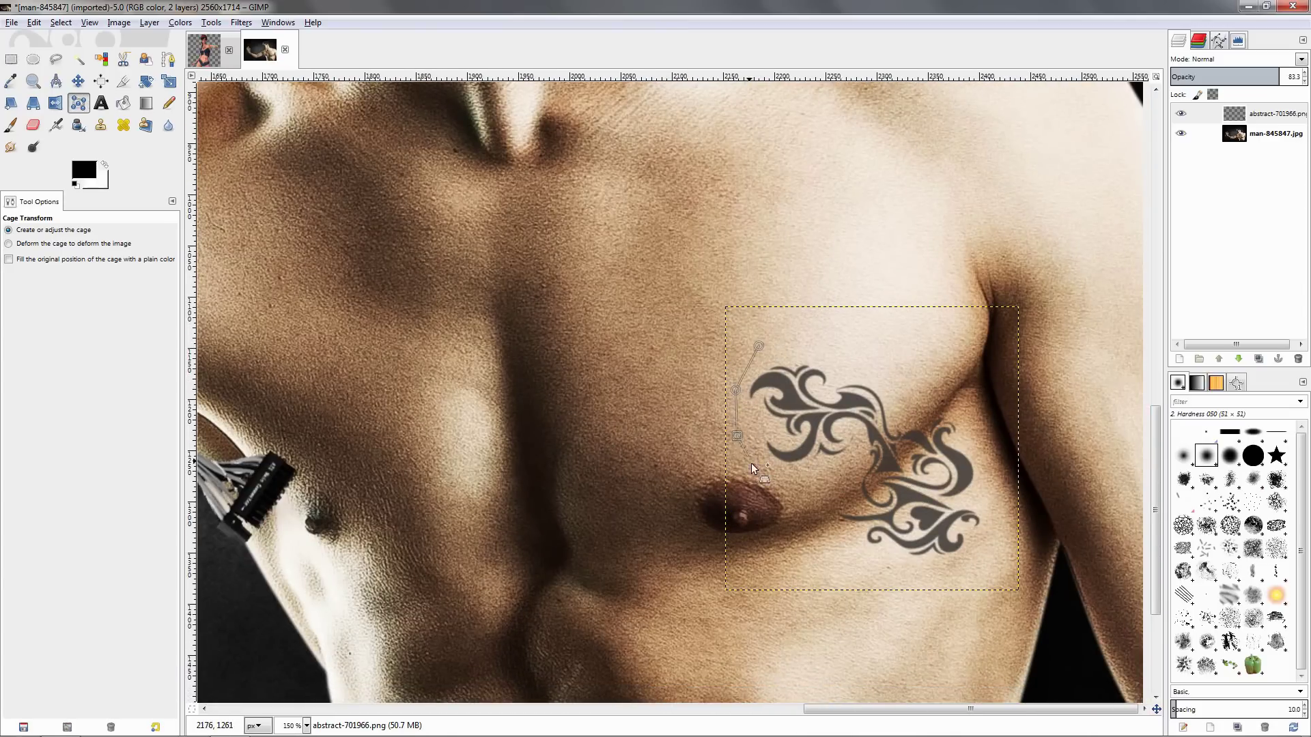
left_click(765, 473)
left_click(816, 483)
left_click(941, 570)
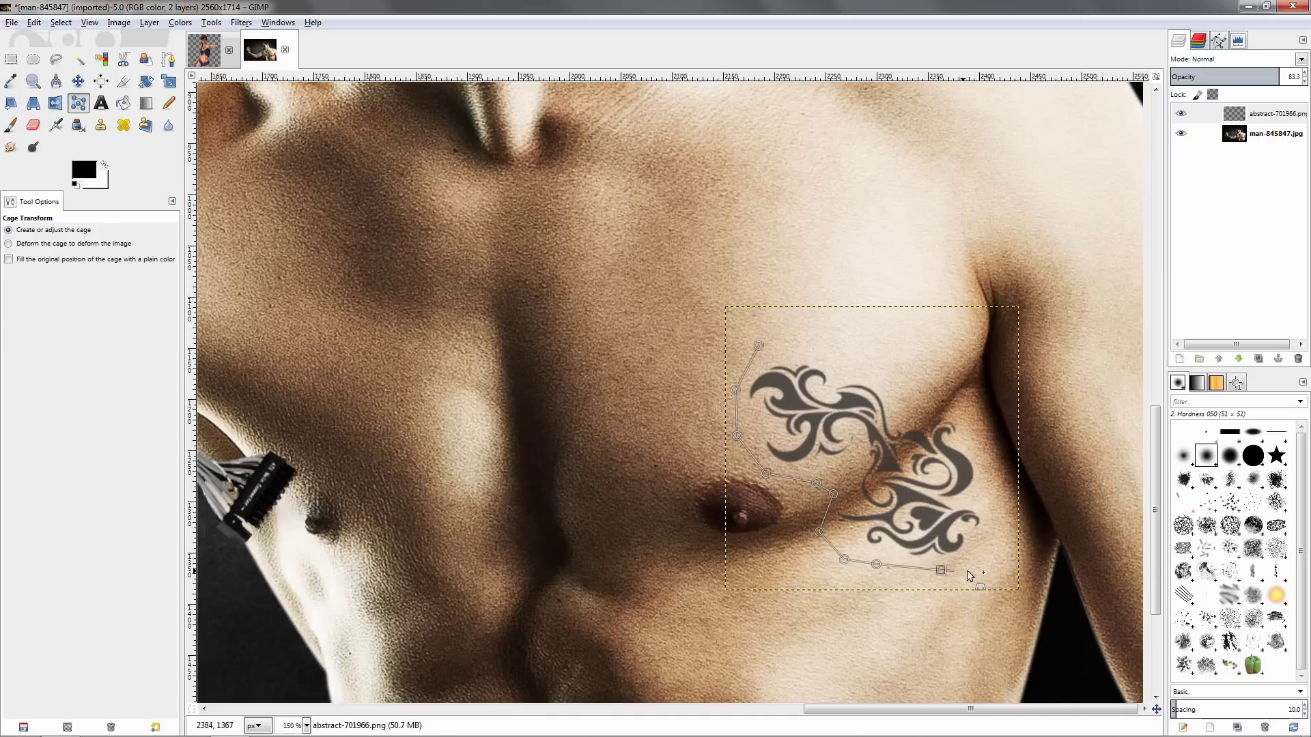
left_click(1001, 529)
left_click(995, 476)
left_click(993, 418)
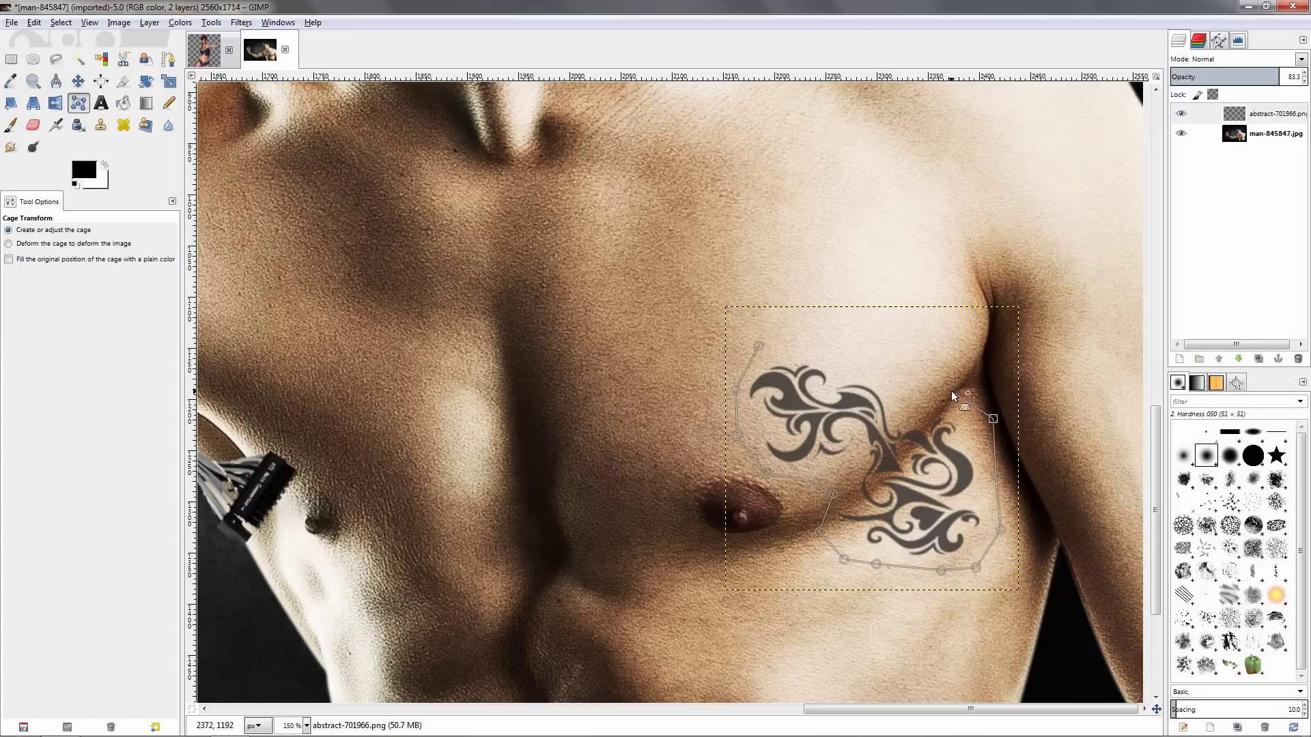
left_click(820, 334)
left_click(782, 330)
left_click(758, 346)
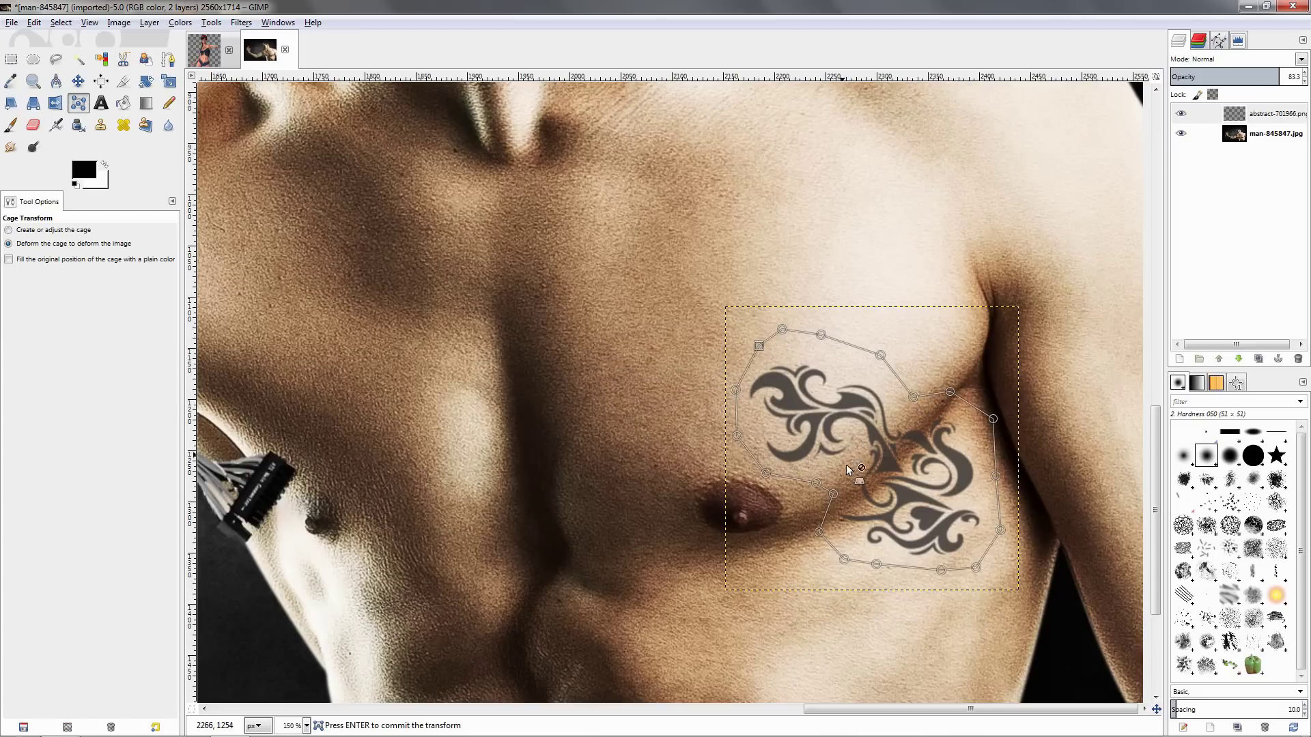
- Drag the tattoo's lower, middle and upper-right cage points to bend it along the chest
left_click_drag(875, 564, 872, 581)
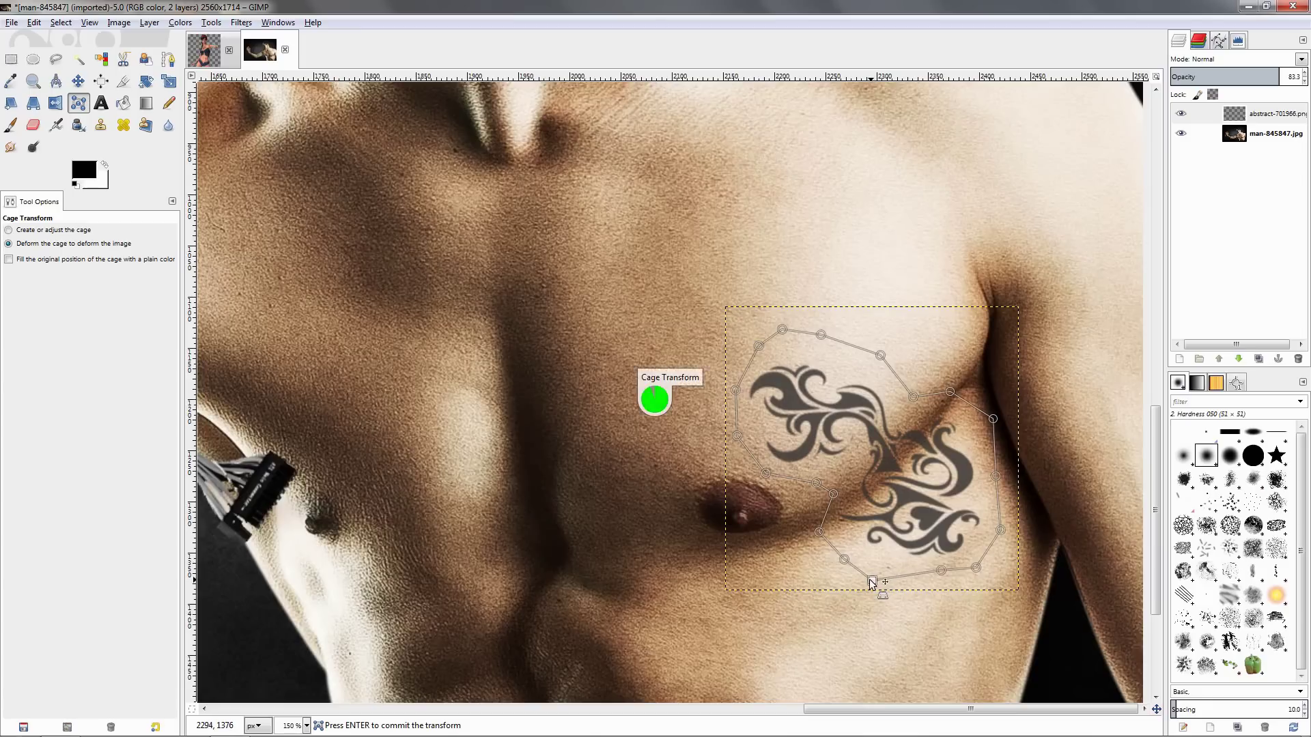
left_click_drag(833, 493, 843, 495)
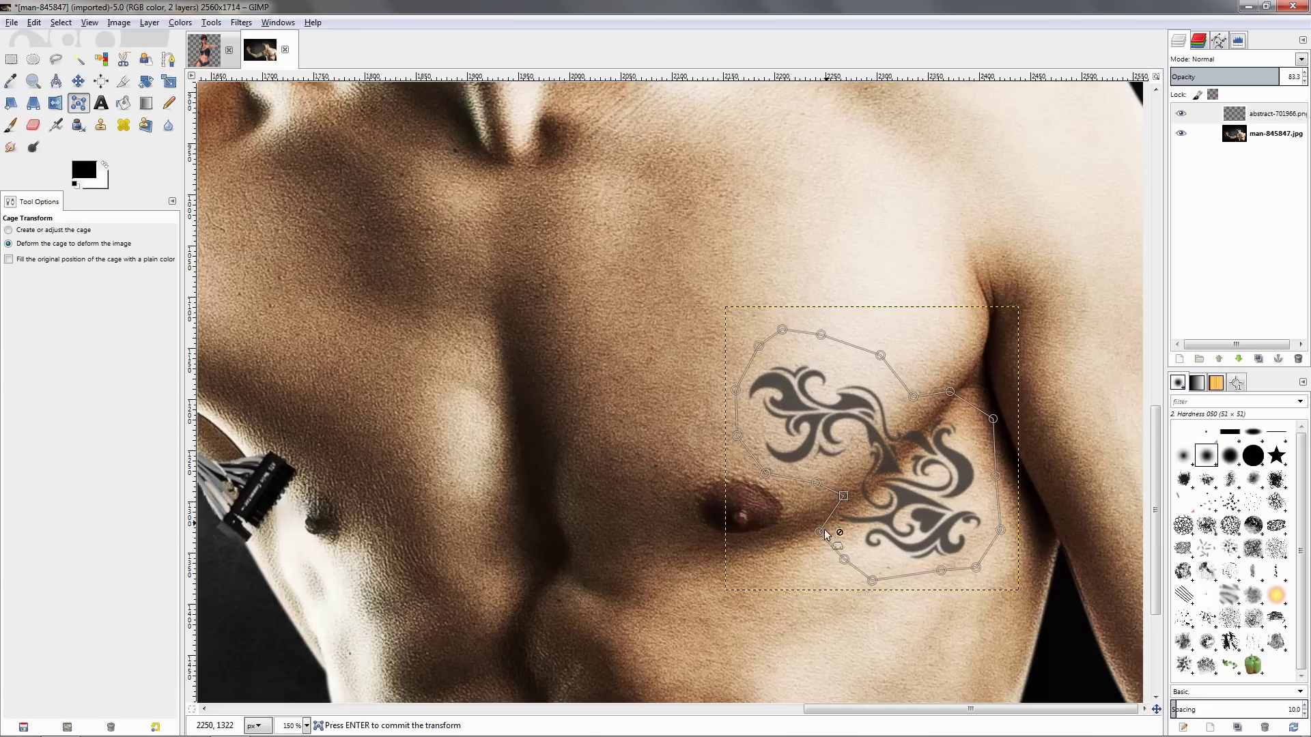
left_click(834, 471)
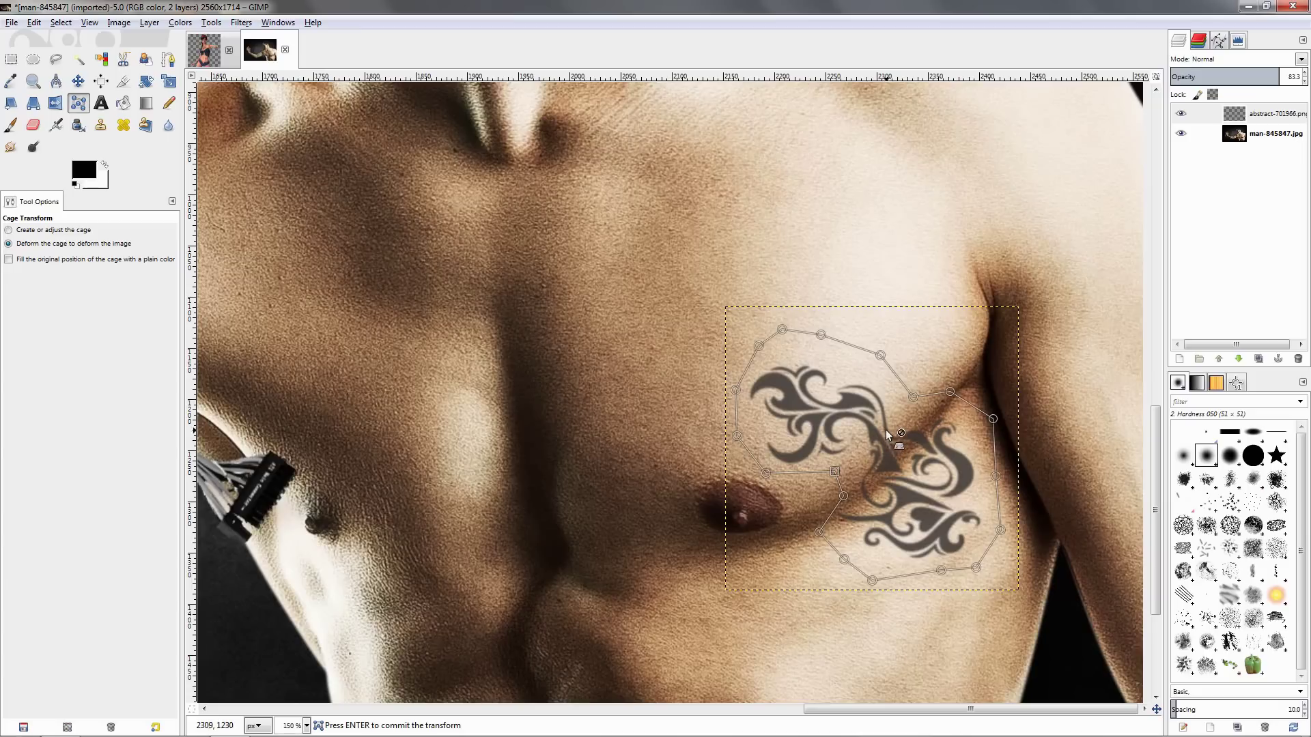
left_click_drag(915, 398, 942, 414)
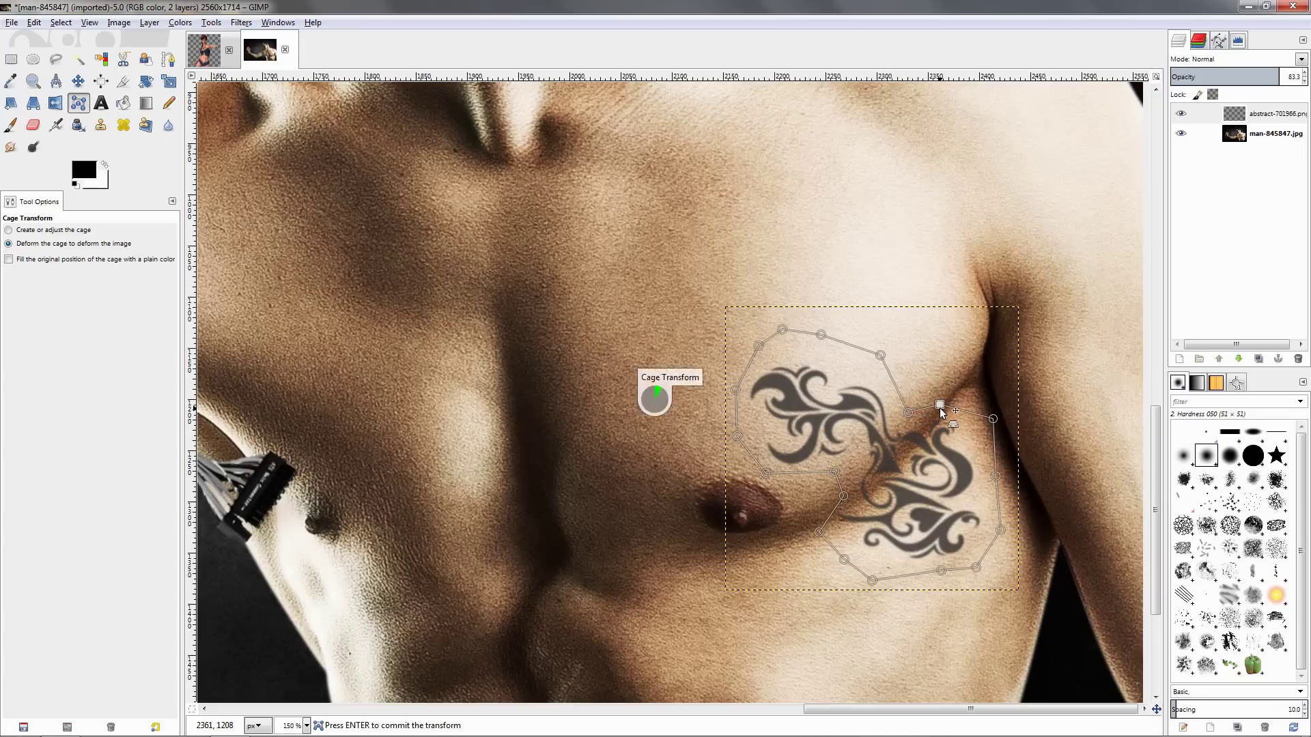
left_click_drag(977, 567, 1015, 532)
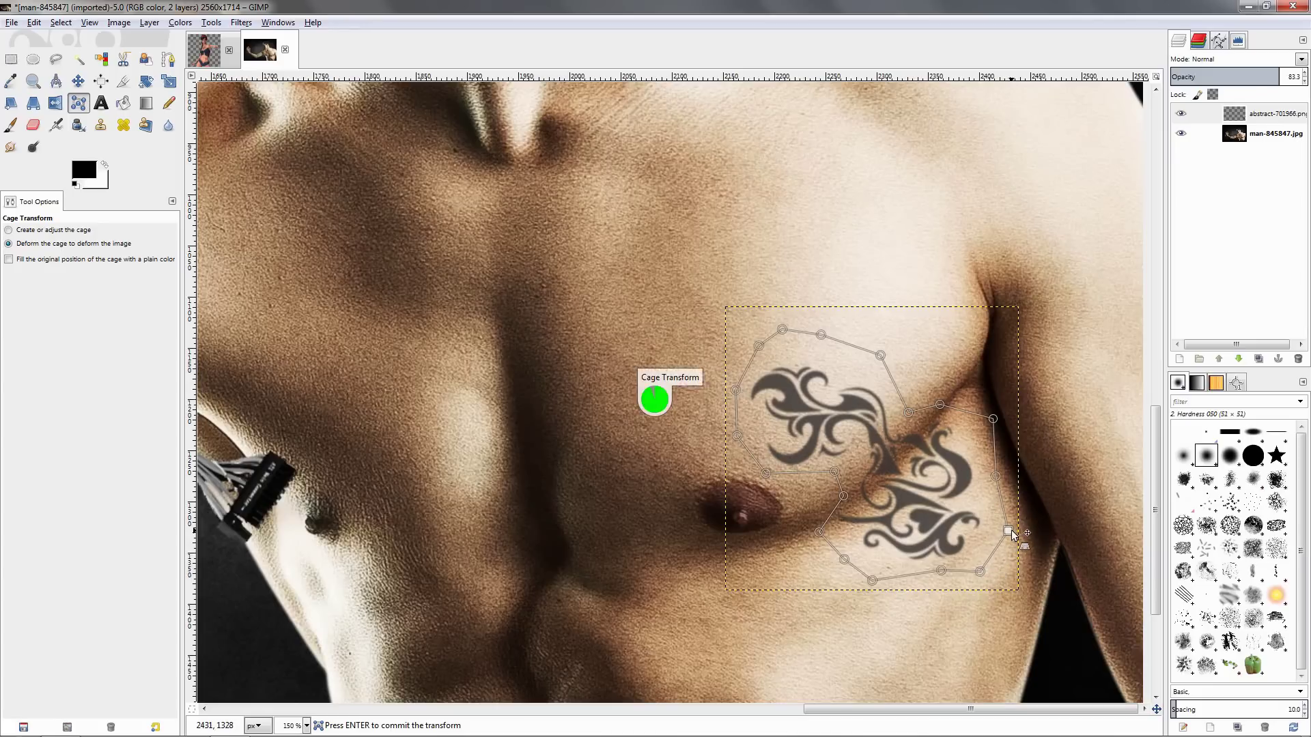
left_click_drag(873, 581, 870, 591)
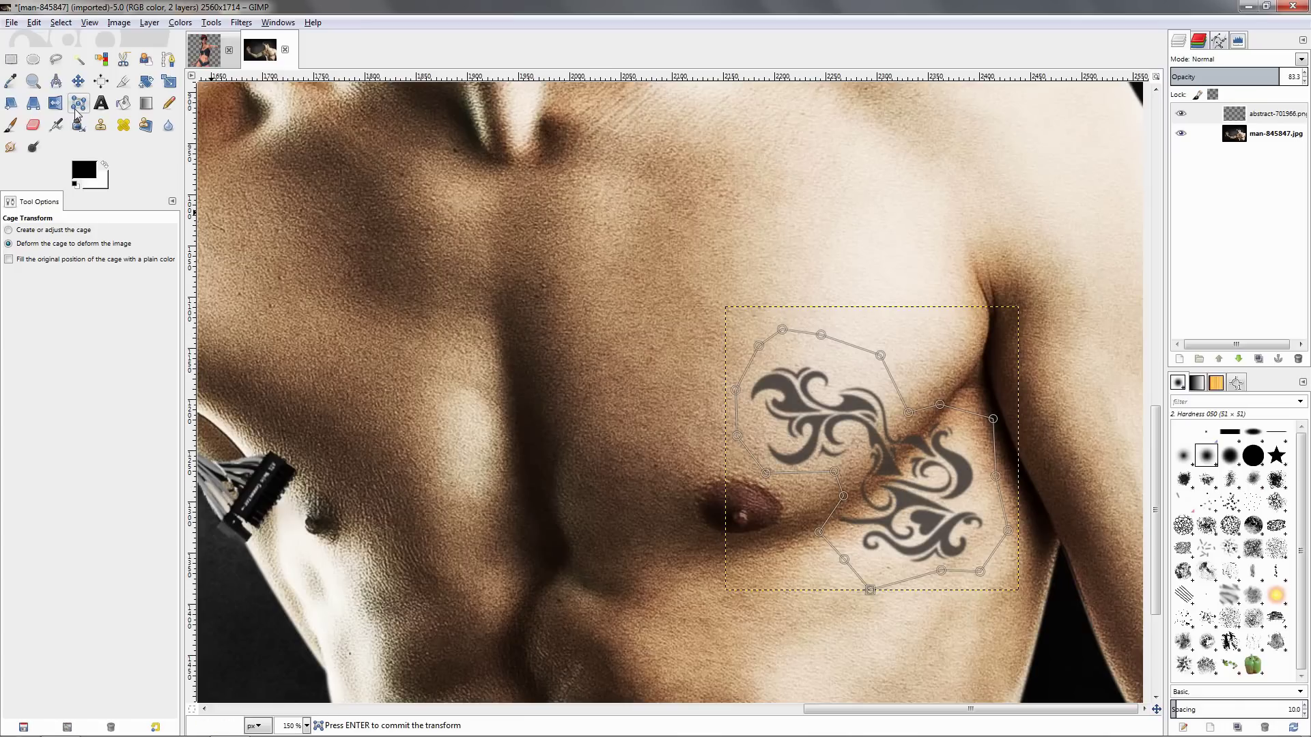
- Fine-tune the right and upper cage points to perfect the curve, then commit the warp
left_click(835, 473)
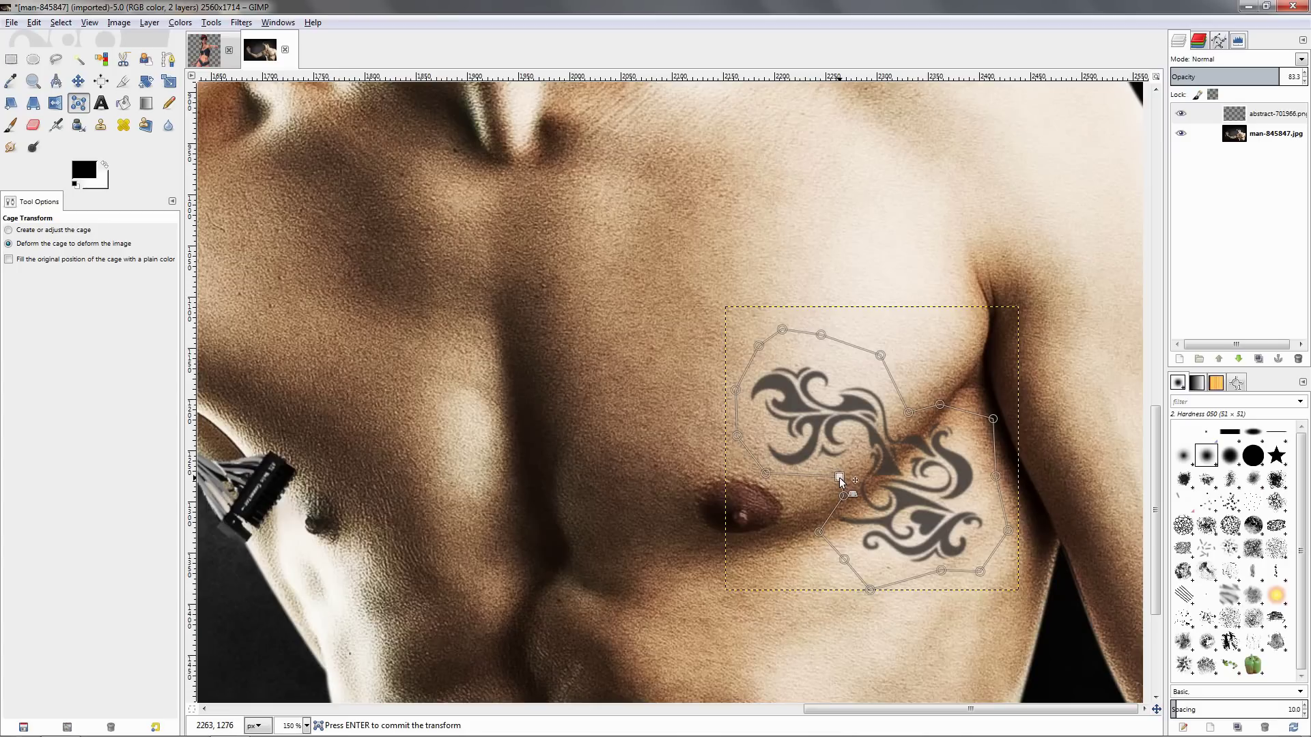
left_click(939, 406)
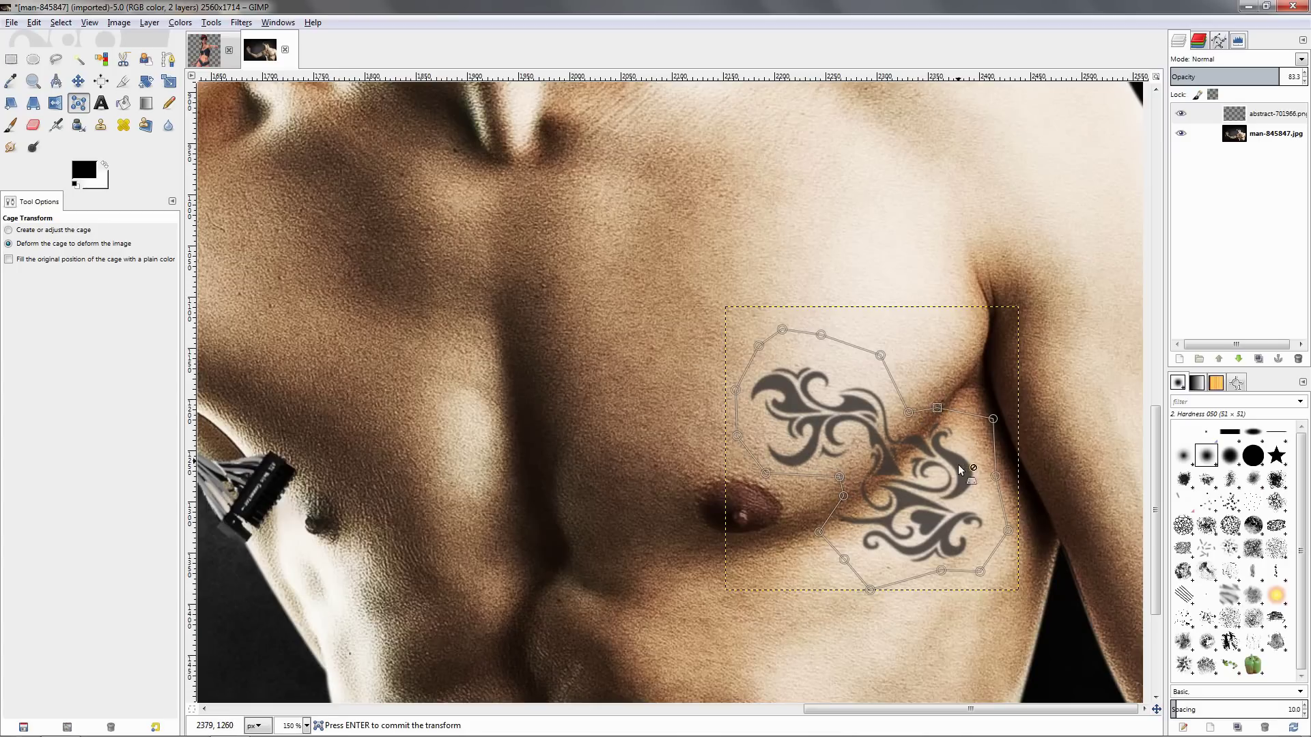
left_click_drag(1009, 531, 1012, 532)
left_click_drag(995, 476, 1000, 482)
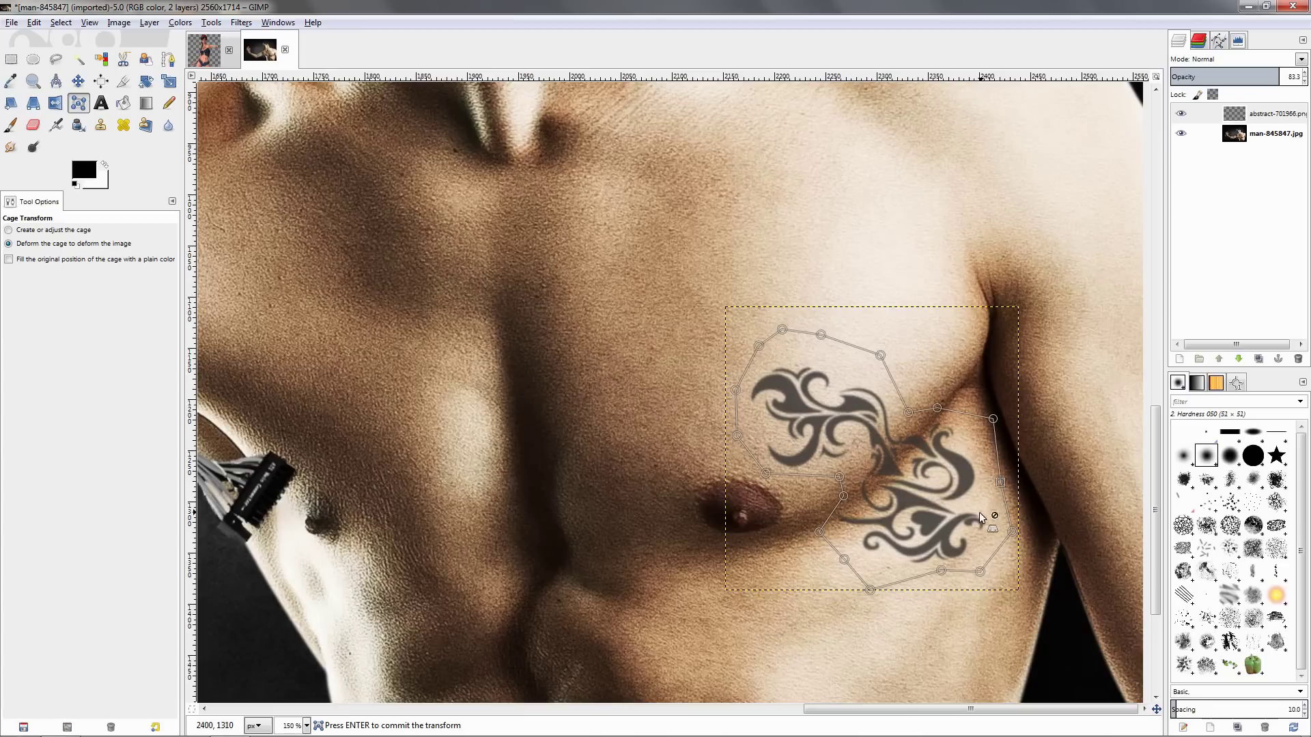
left_click_drag(908, 413, 904, 419)
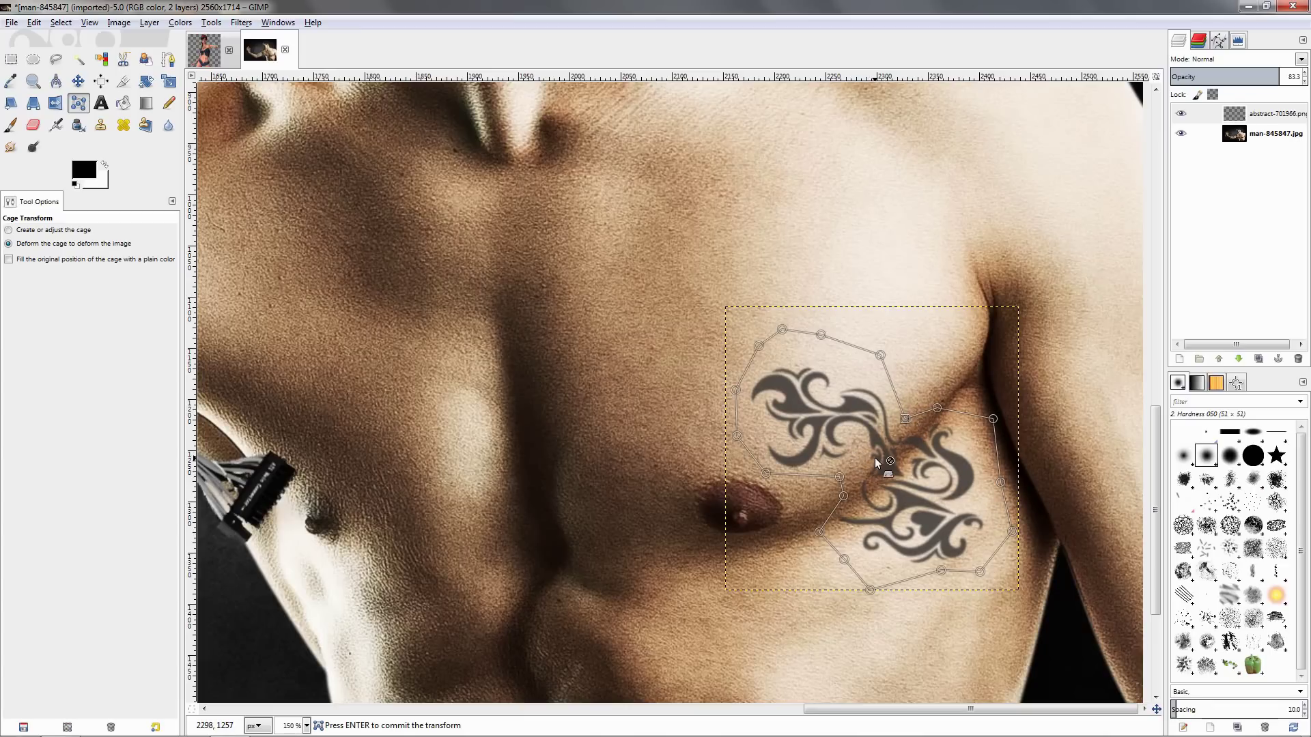
key("Return")
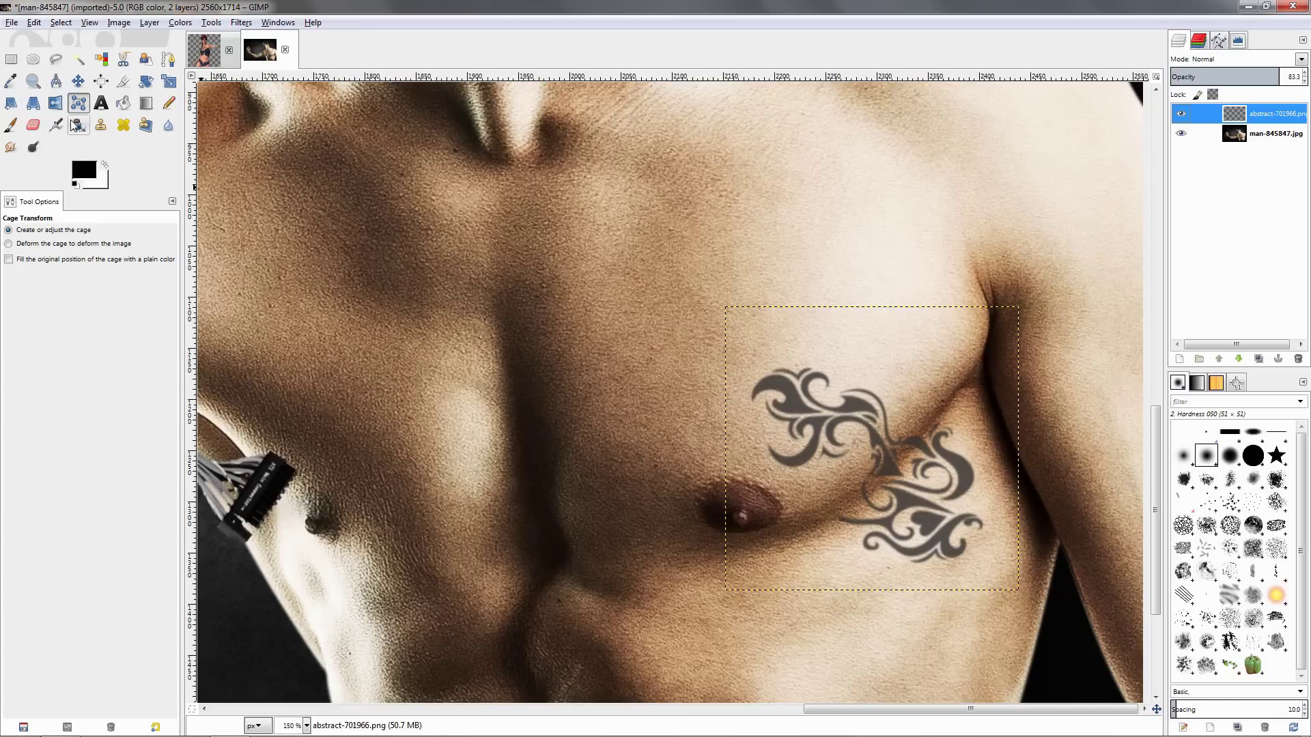
- Set the Paintbrush to Overlay mode at about 42 opacity and shade part of the tattoo
left_click(17, 127)
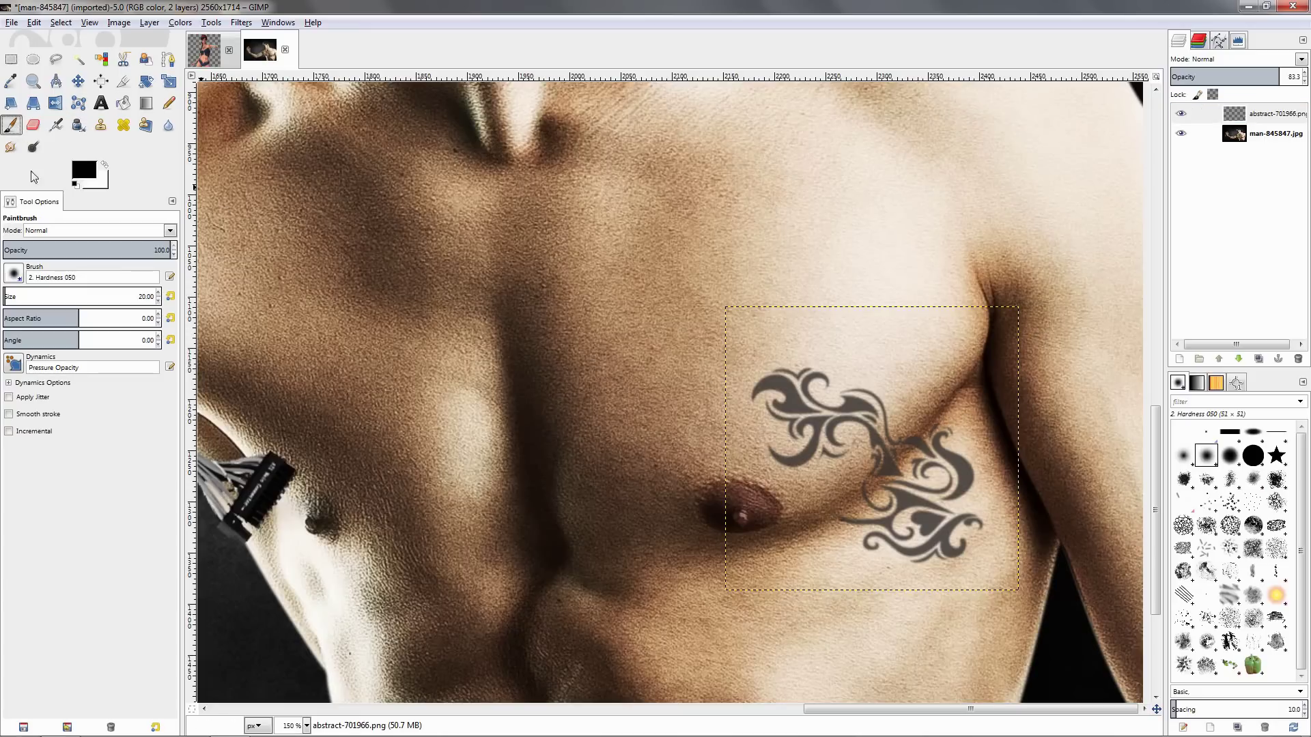
left_click(168, 231)
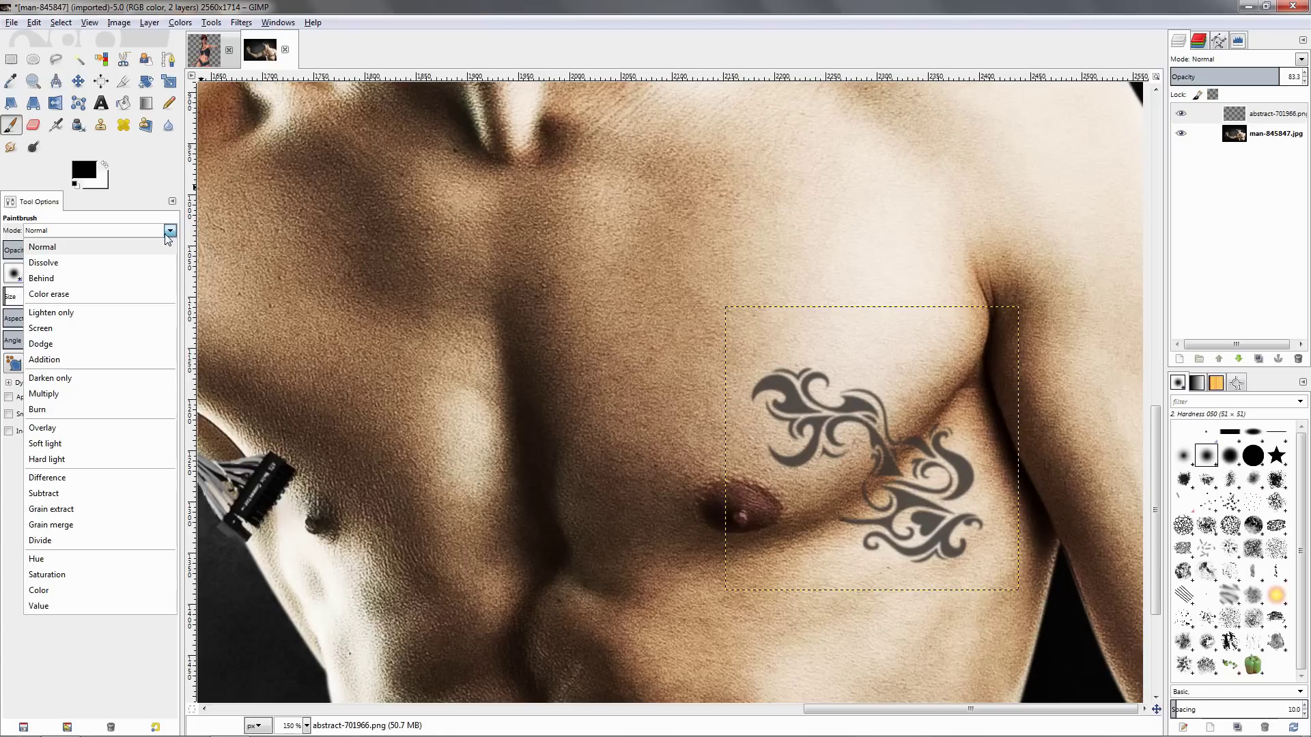
left_click(84, 430)
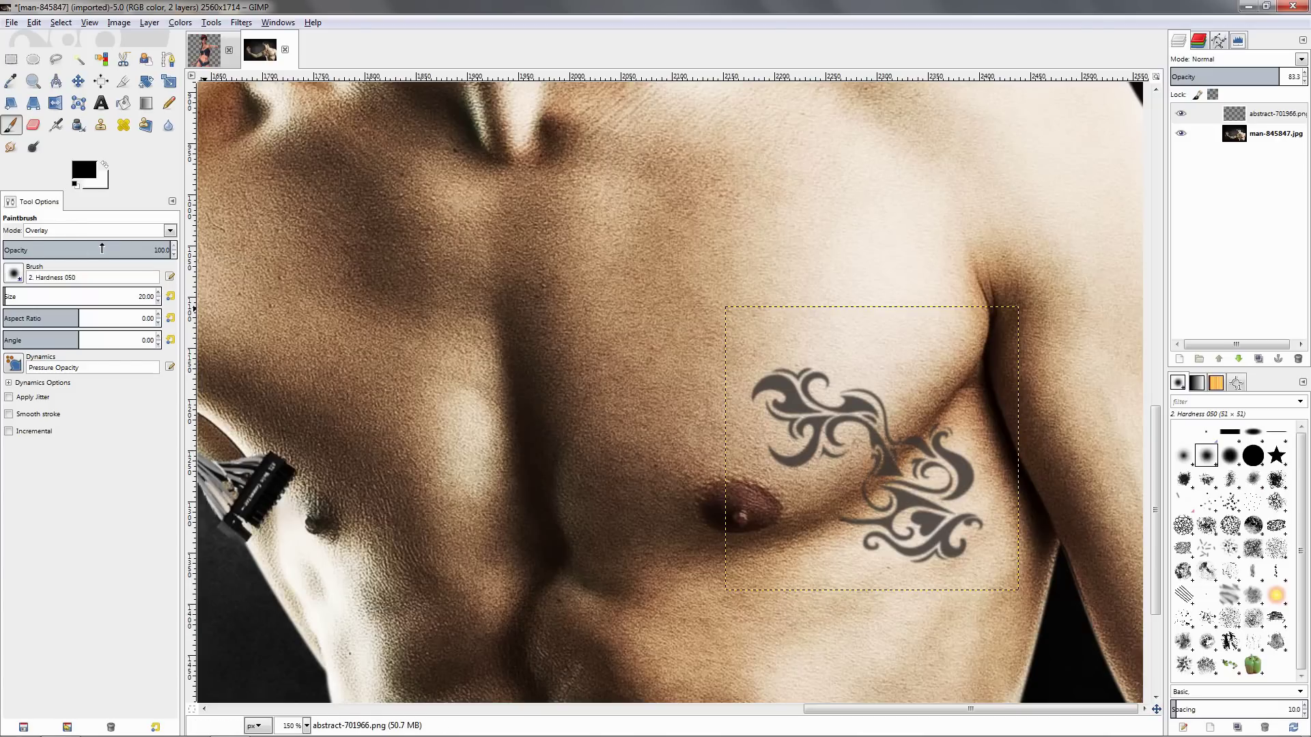
left_click_drag(82, 250, 74, 250)
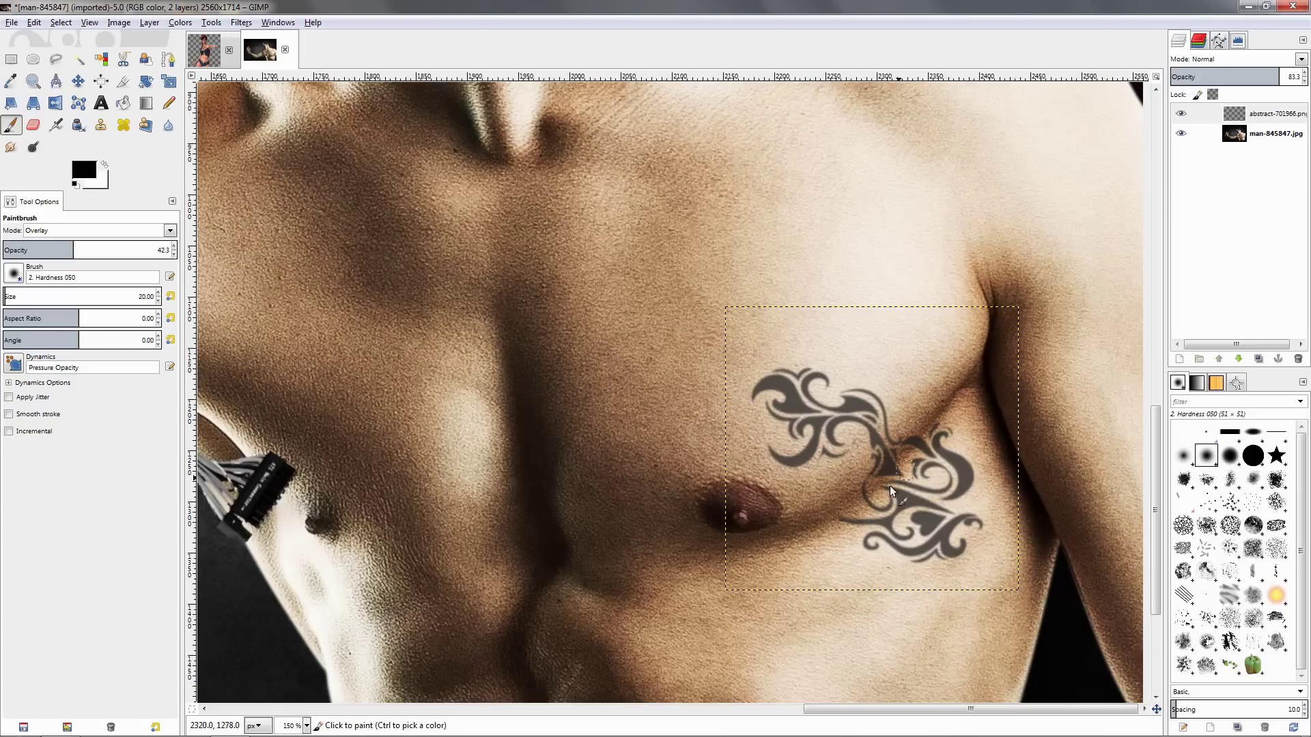
left_click_drag(890, 485, 862, 509)
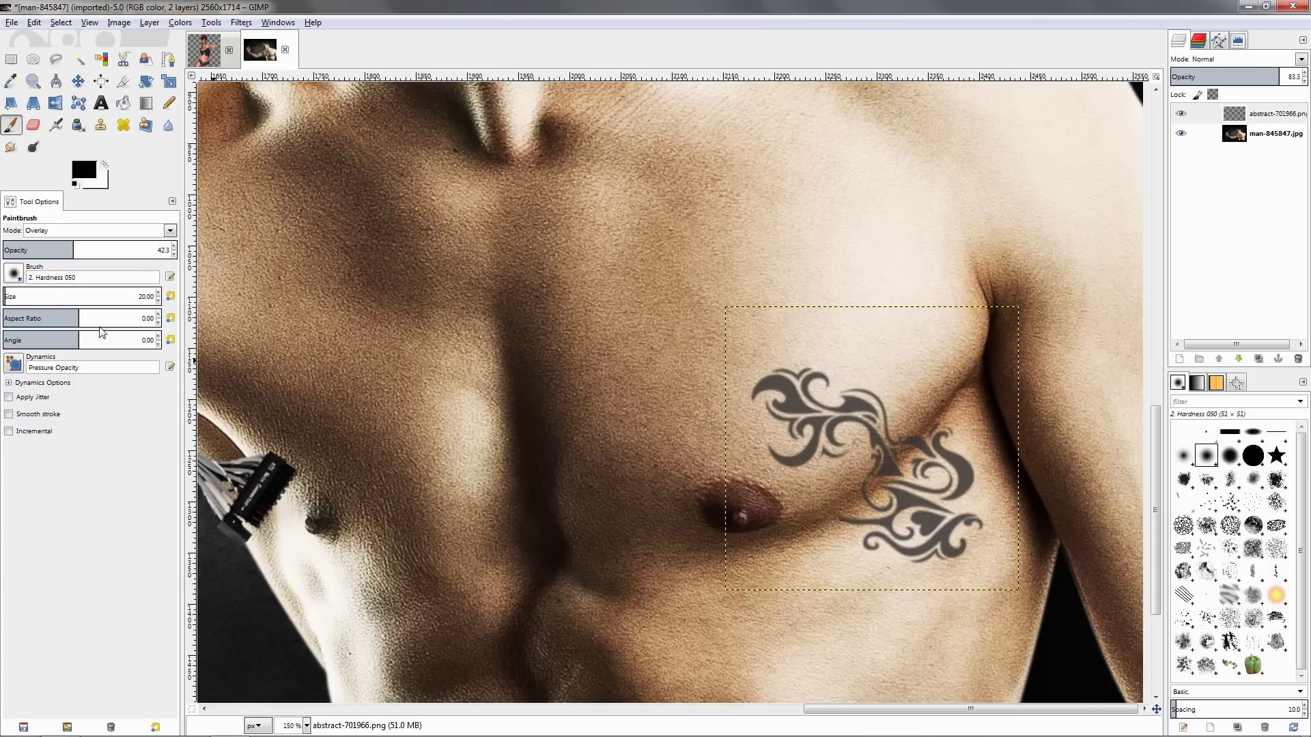
- Change the brush size to 15 and lower its opacity to 24.8
double_click(149, 297)
type("15")
key("Return")
left_click_drag(61, 251, 44, 251)
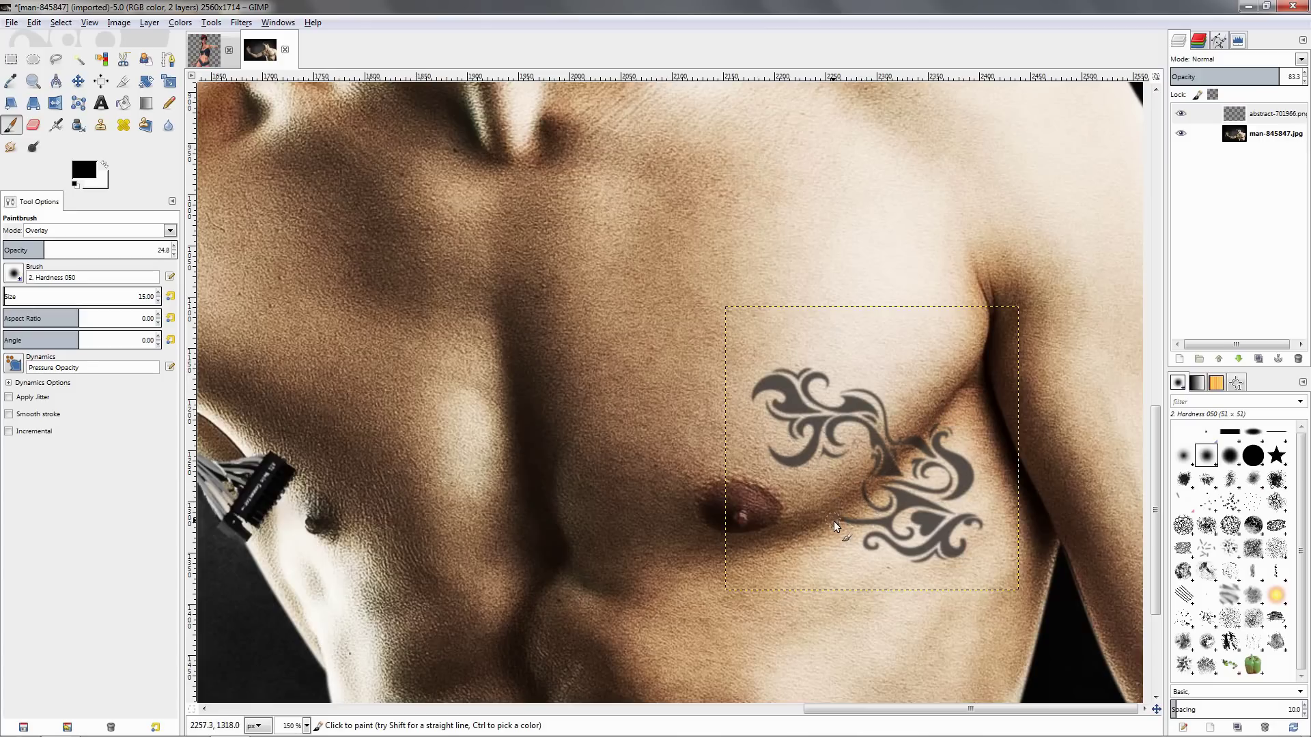
scroll(886, 489, "down", 2, "ctrl")
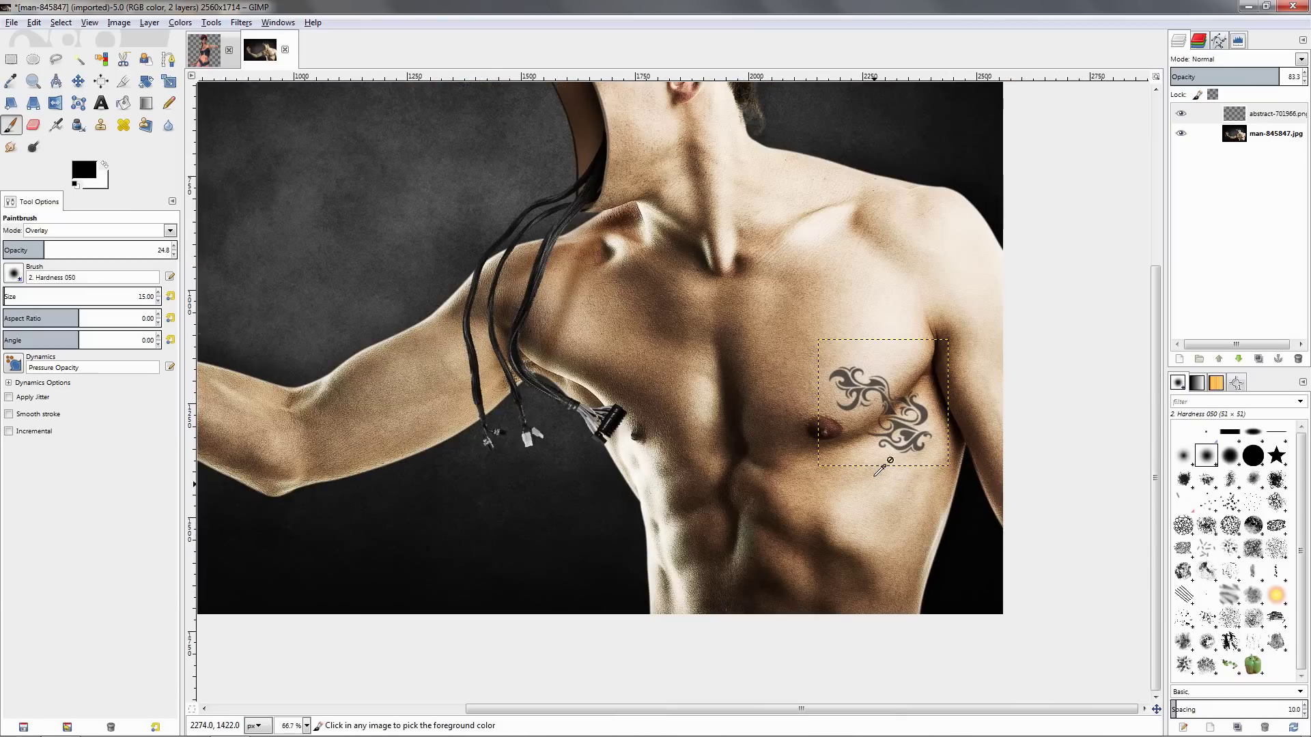
scroll(886, 461, "down", 1, "ctrl")
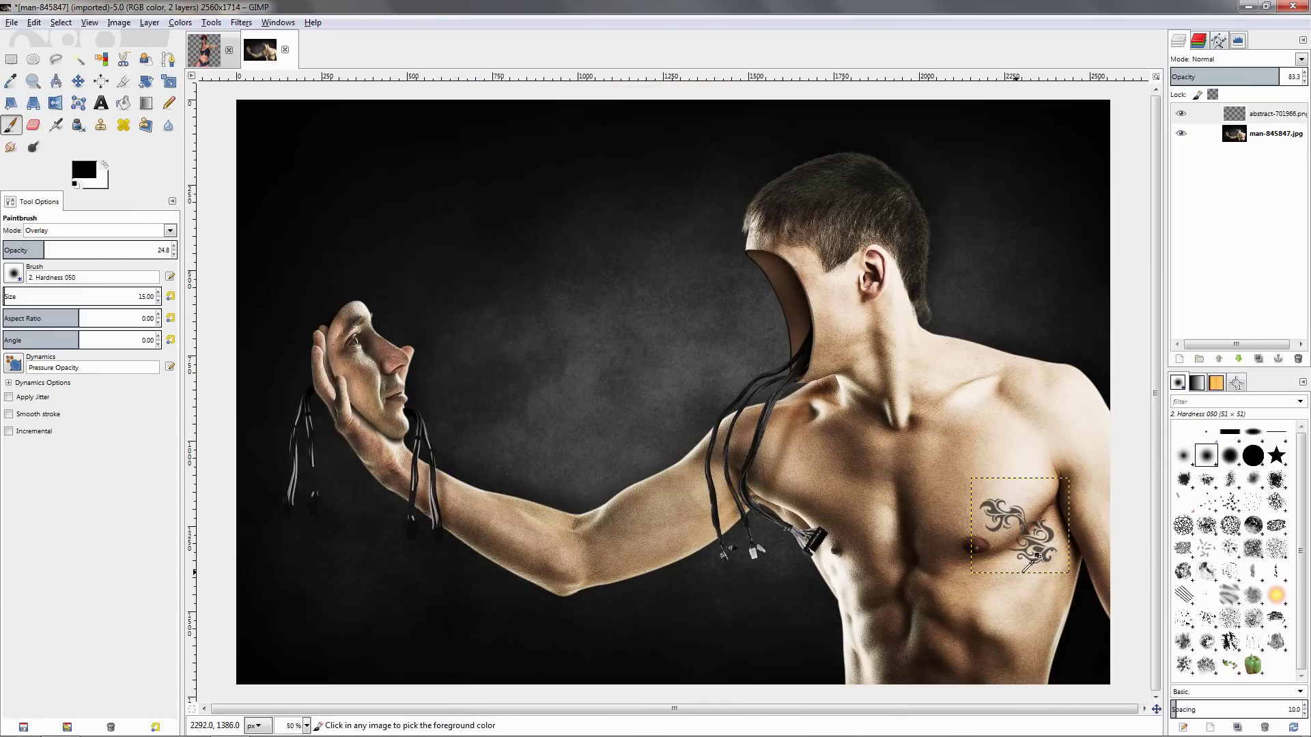
scroll(1058, 551, "up", 3, "ctrl")
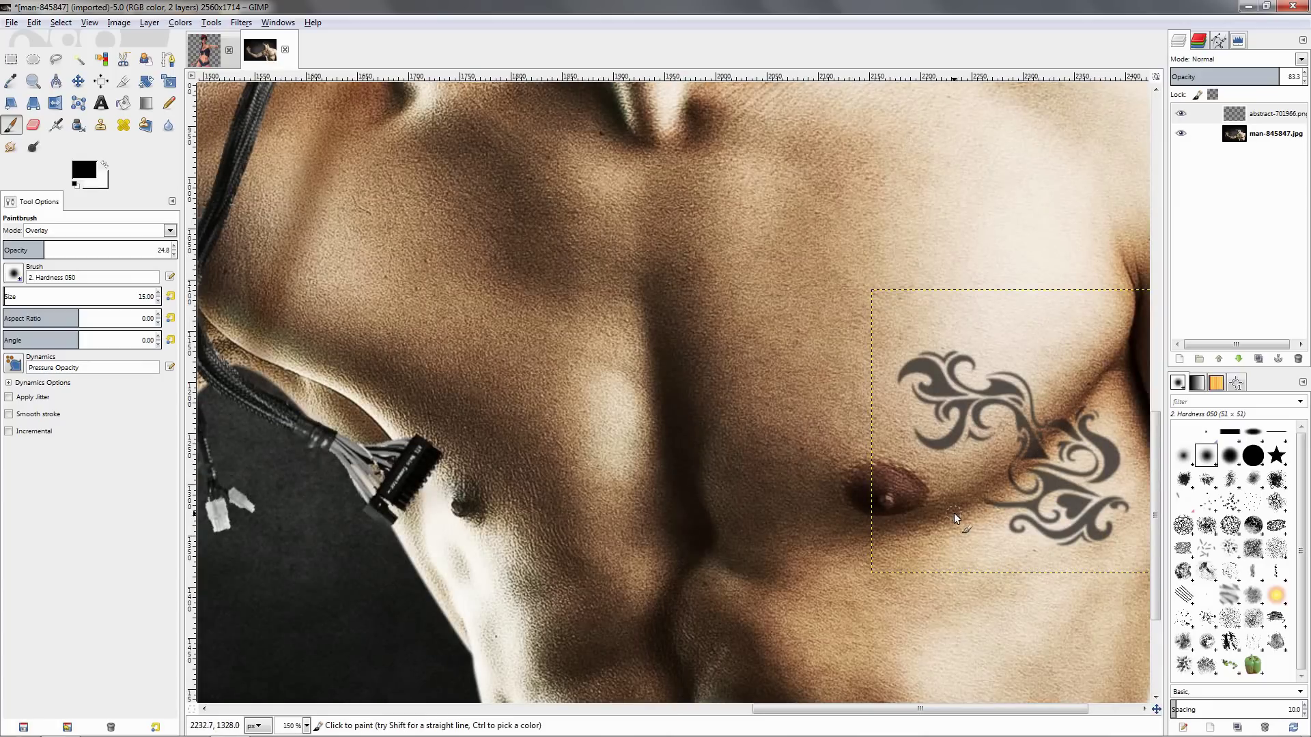
scroll(1014, 496, "down", 2, "ctrl")
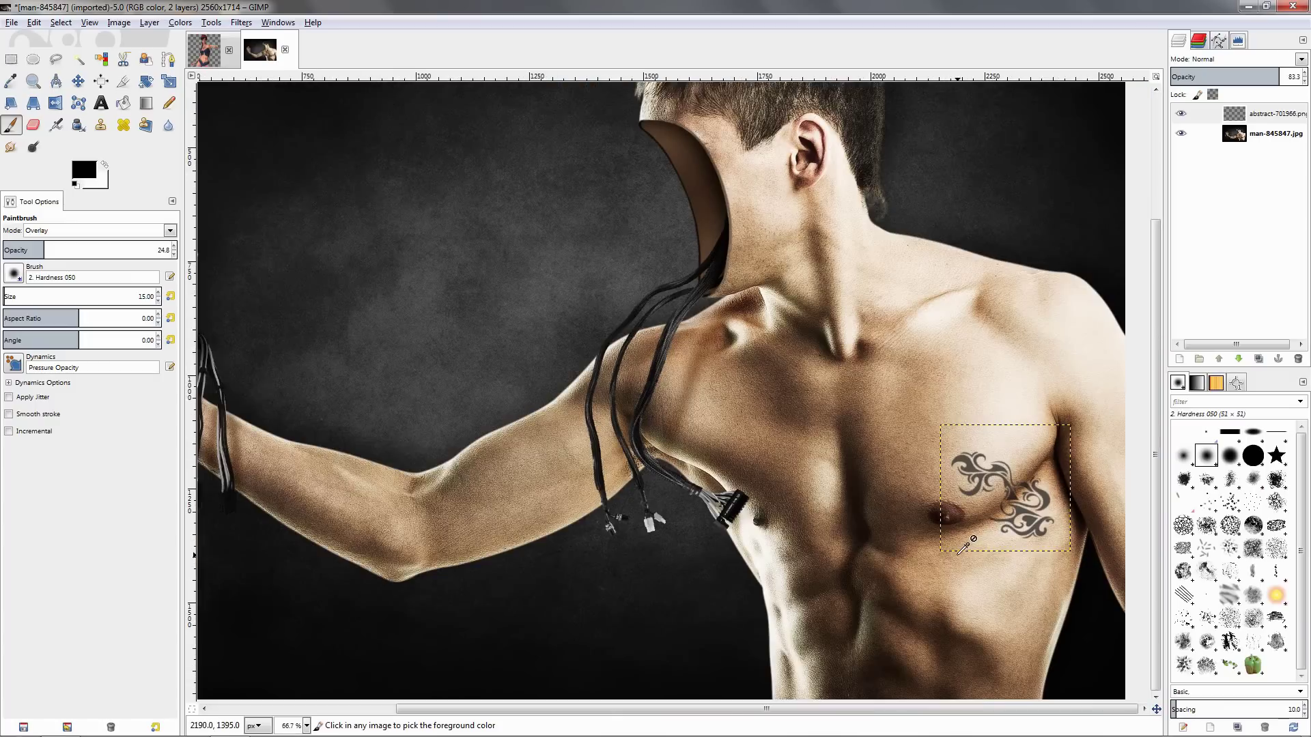
scroll(969, 543, "down", 1, "ctrl")
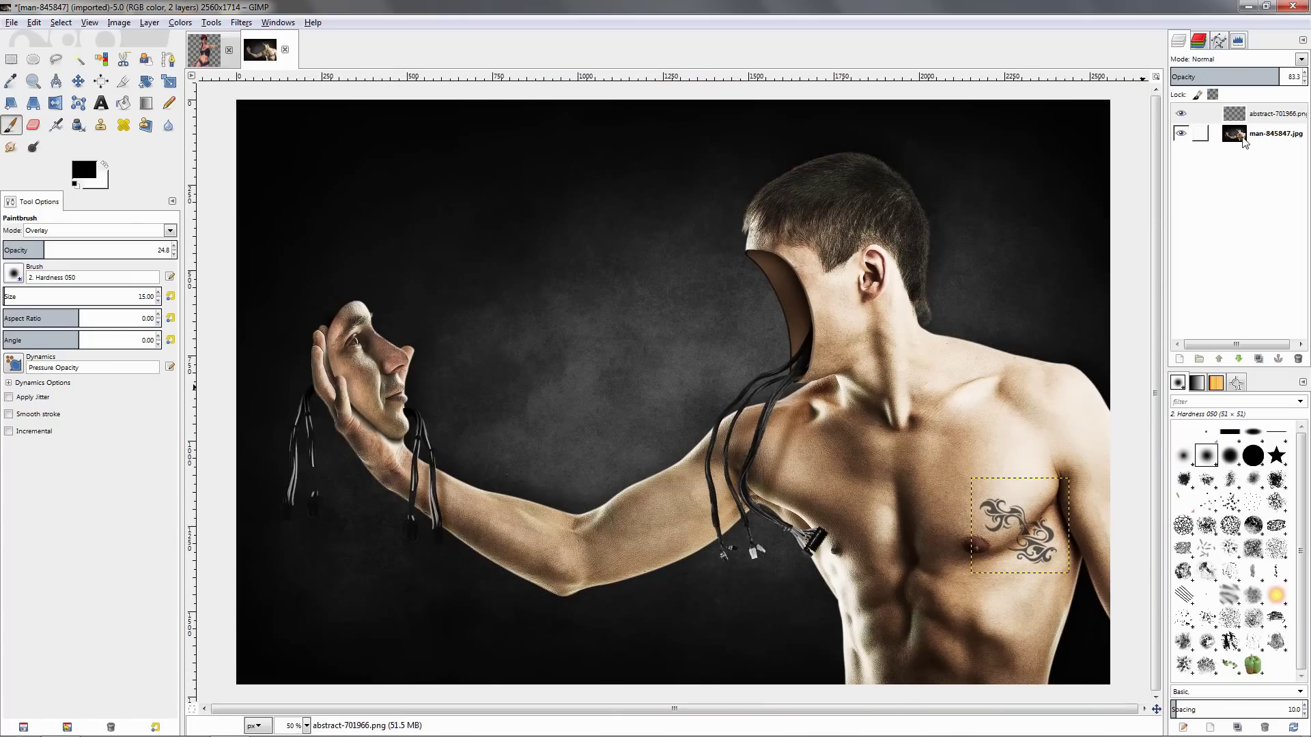
left_click(1263, 133)
scroll(1071, 563, "up", 2, "ctrl")
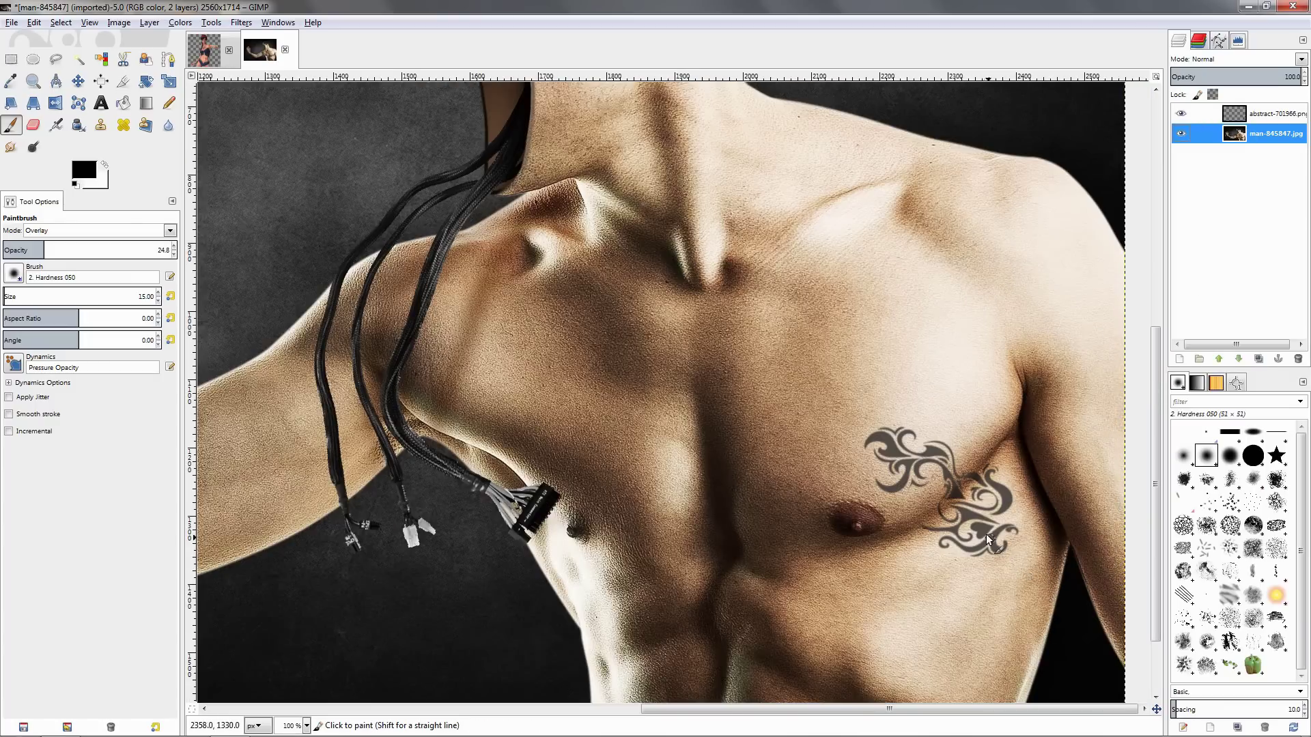
scroll(986, 533, "down", 2, "ctrl")
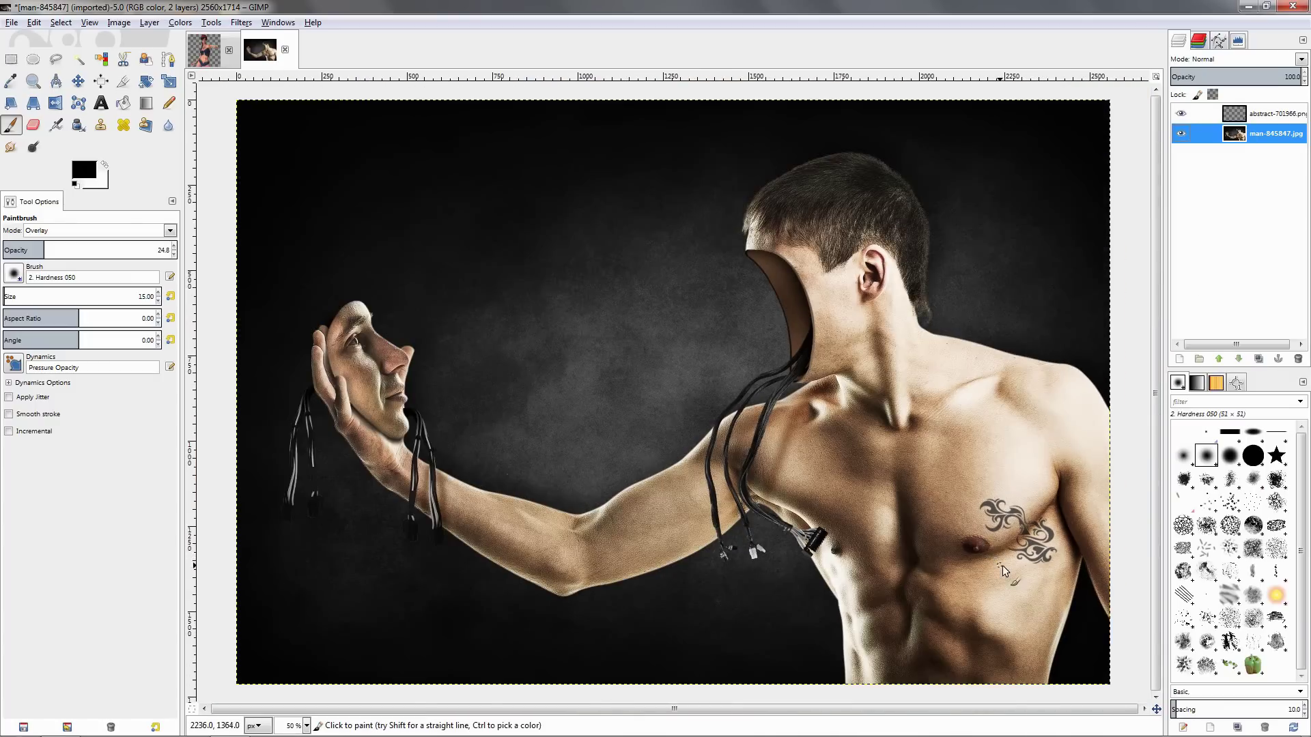
left_click_drag(1002, 566, 875, 503)
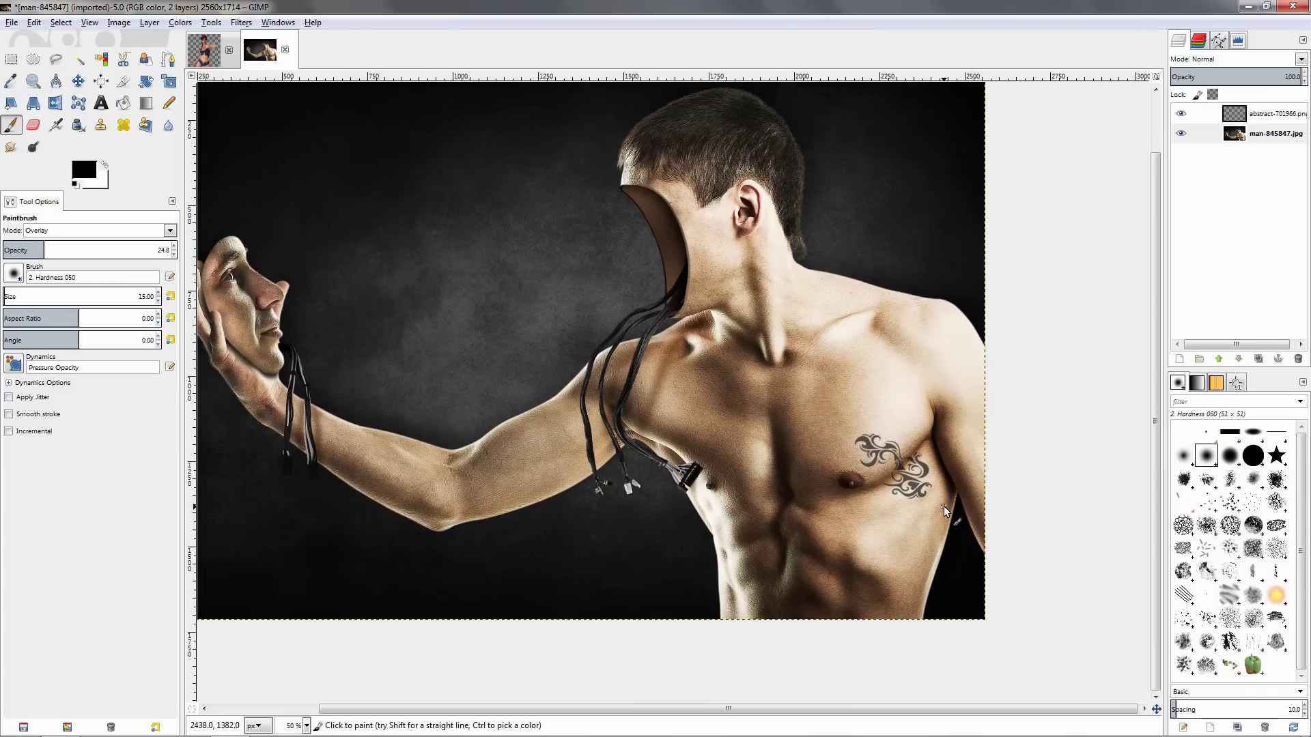
left_click_drag(878, 375, 966, 426)
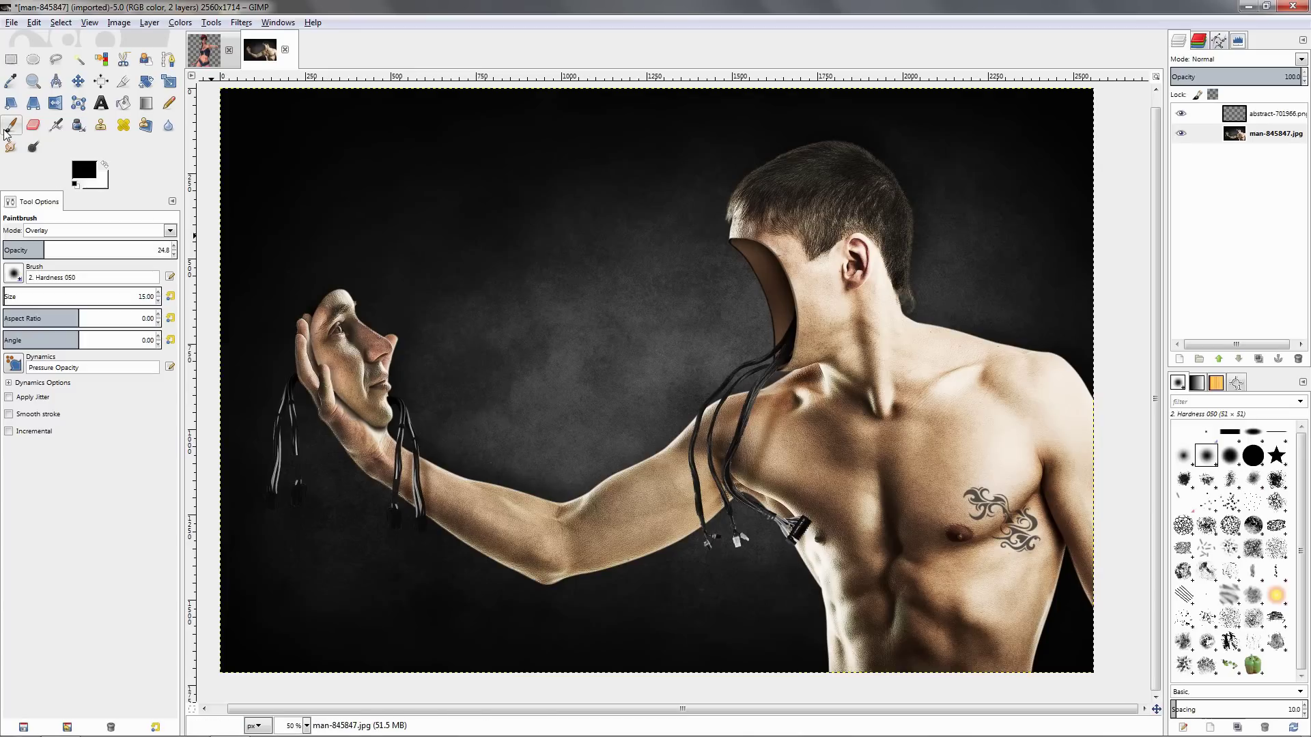
left_click(170, 230)
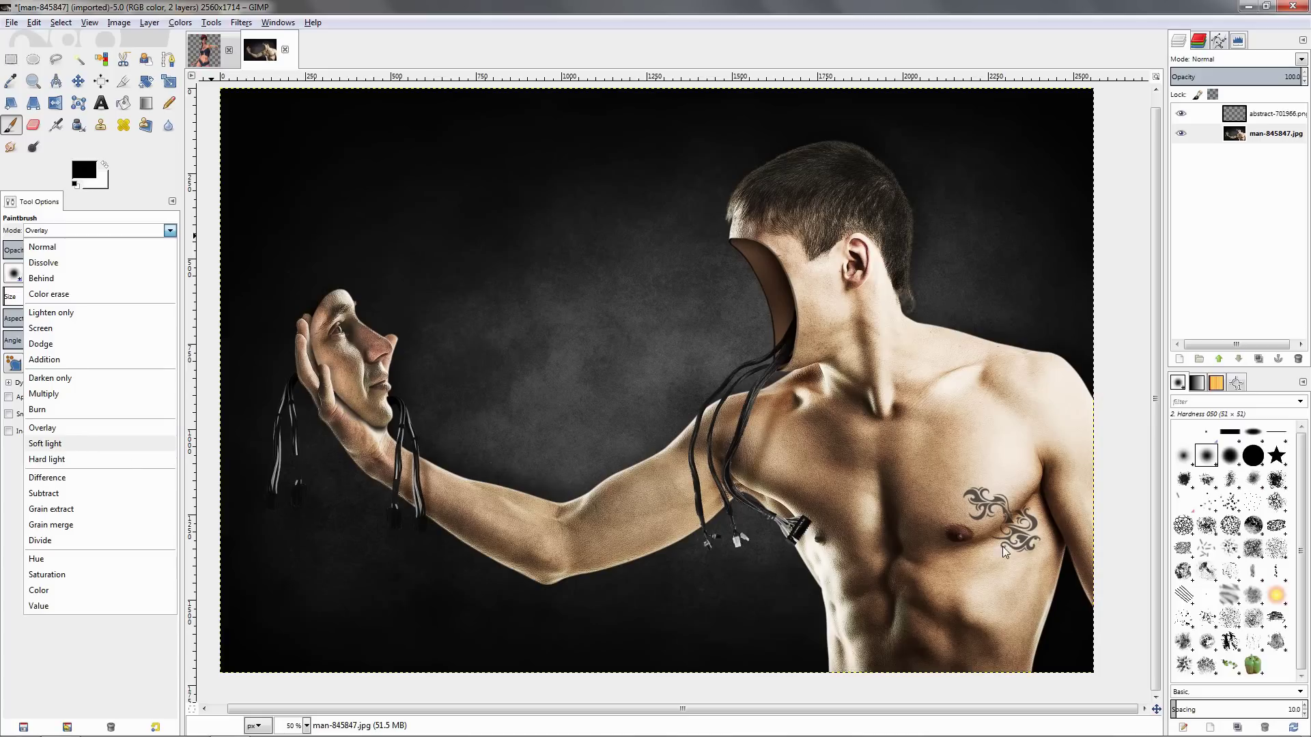
left_click(91, 229)
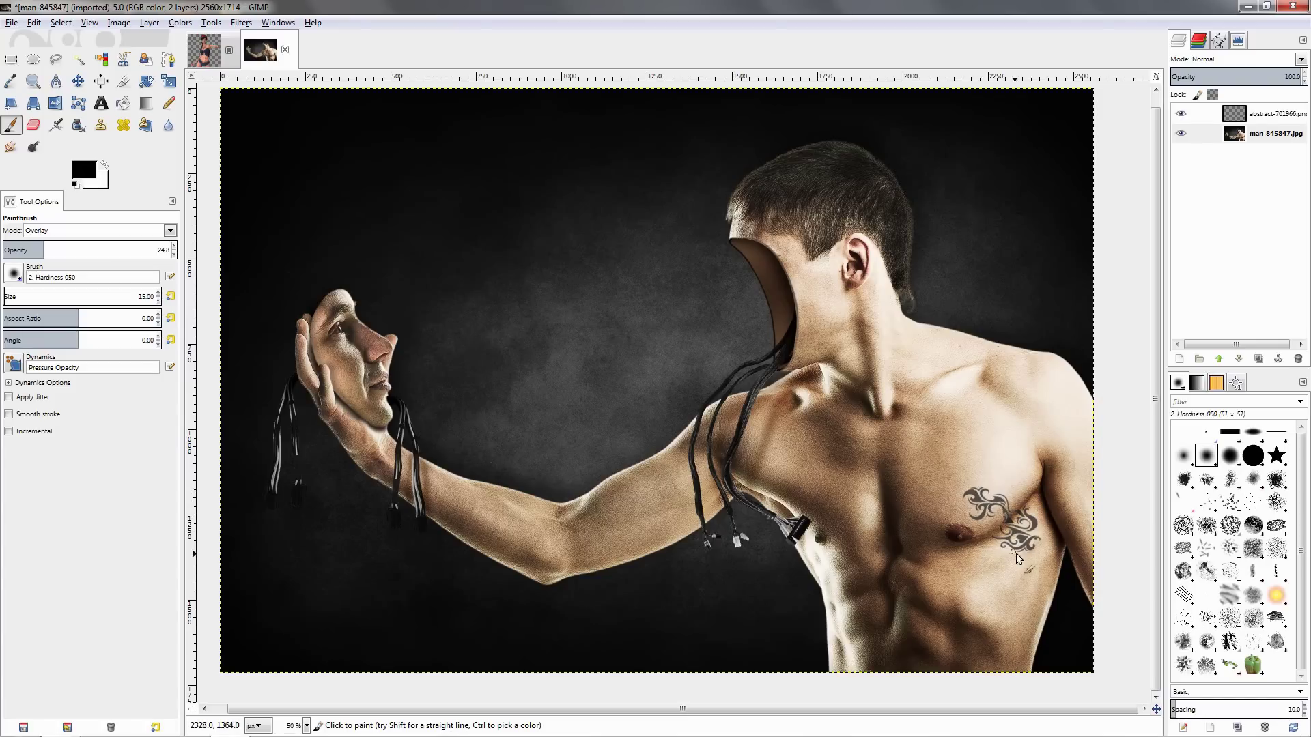
- Switch to the tube-963811 image showing the woman's stomach tattoo
left_click(204, 49)
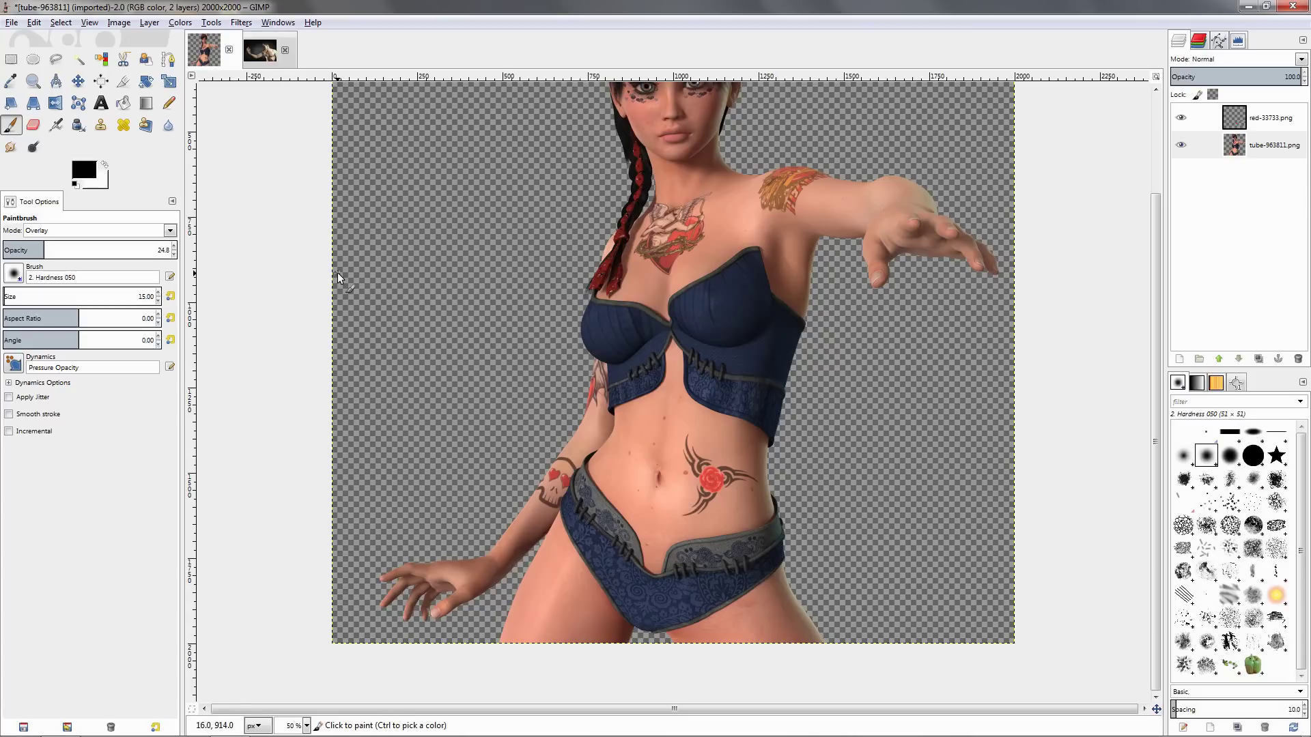
scroll(355, 293, "up", 1)
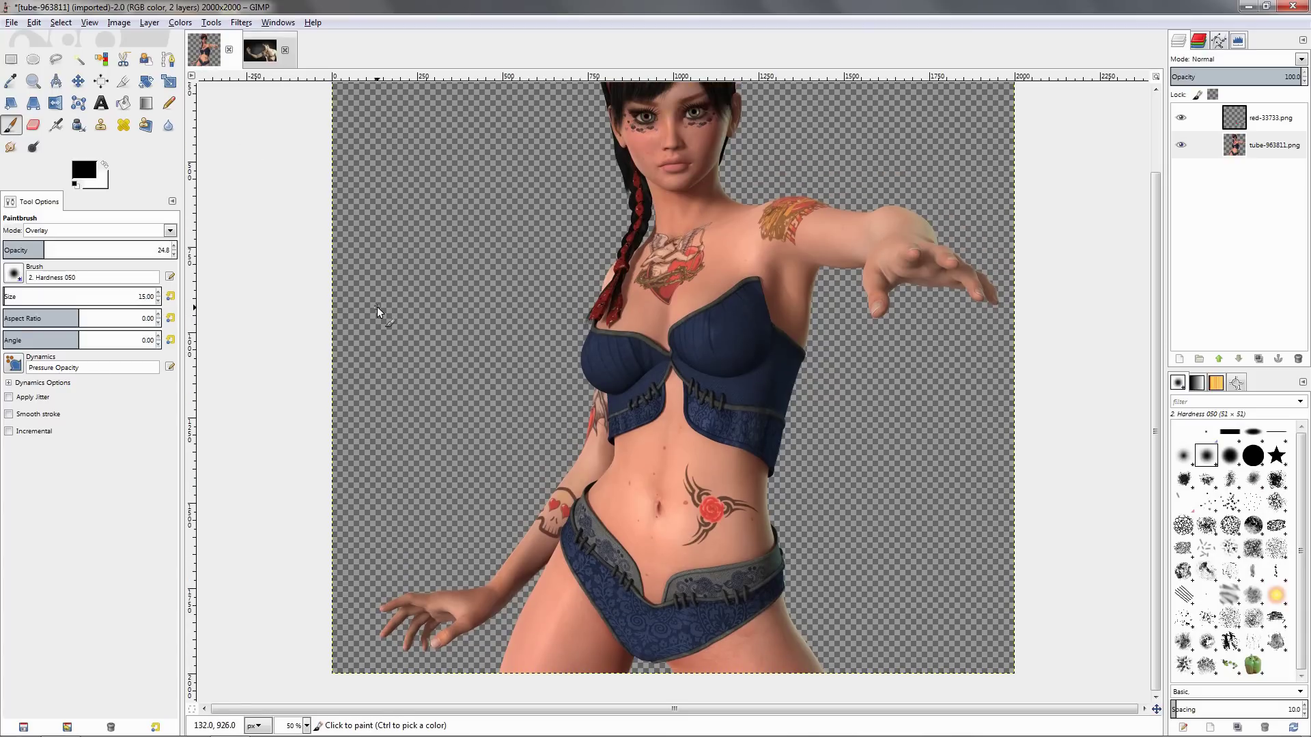